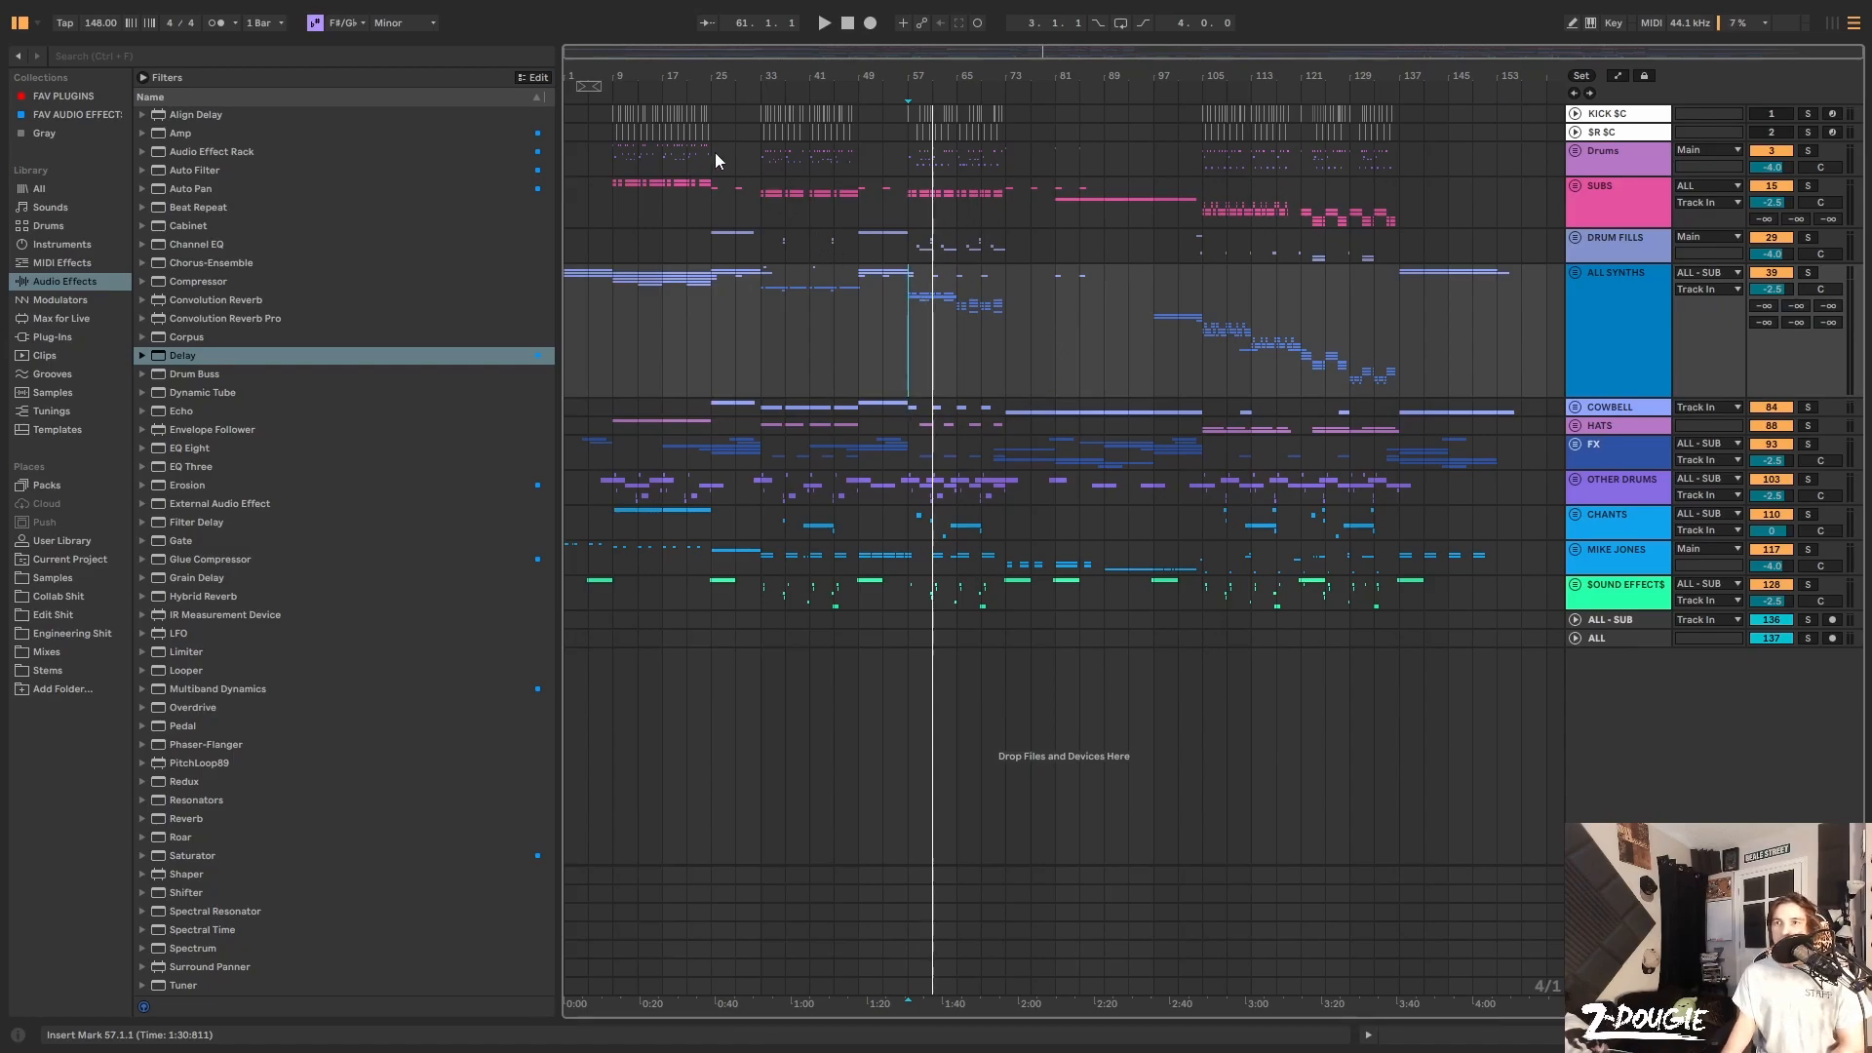
# Play the arrangement around bar 57 and from bar 105 to hear the existing drop sections
pyautogui.press('space')
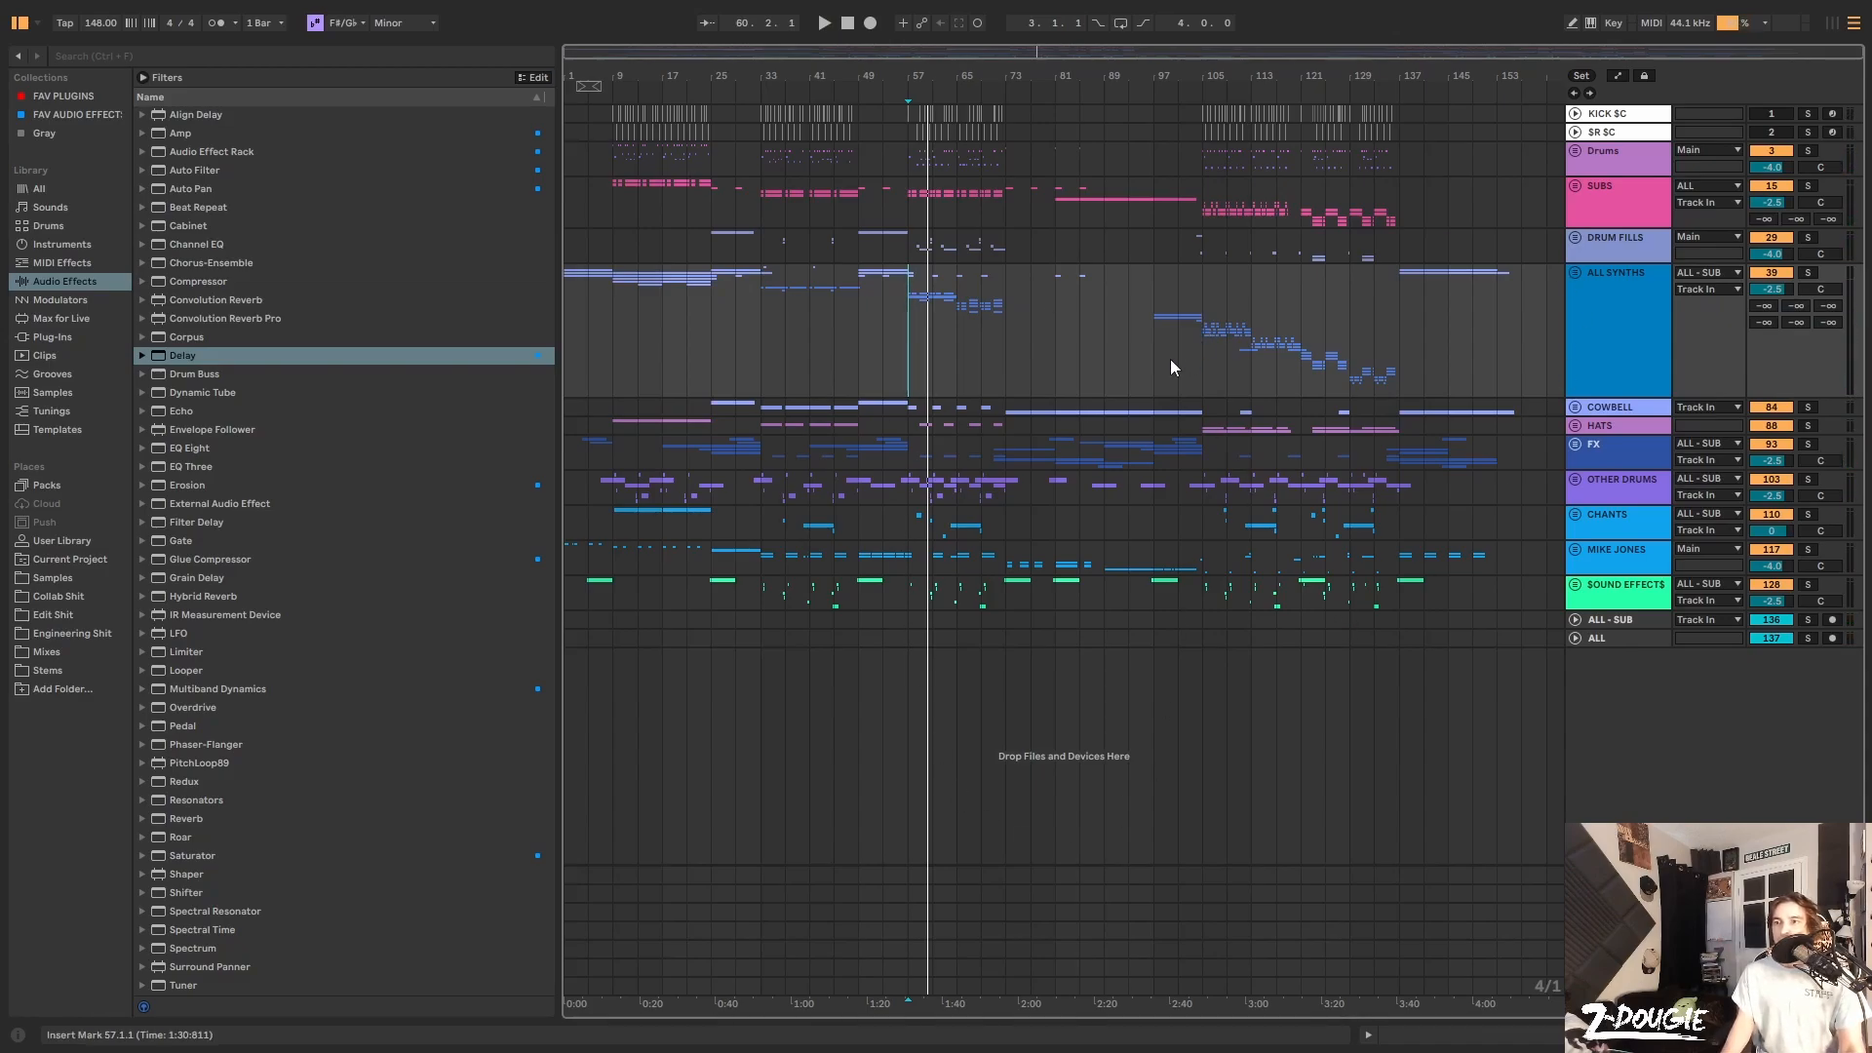
pyautogui.click(1208, 295)
pyautogui.press('space')
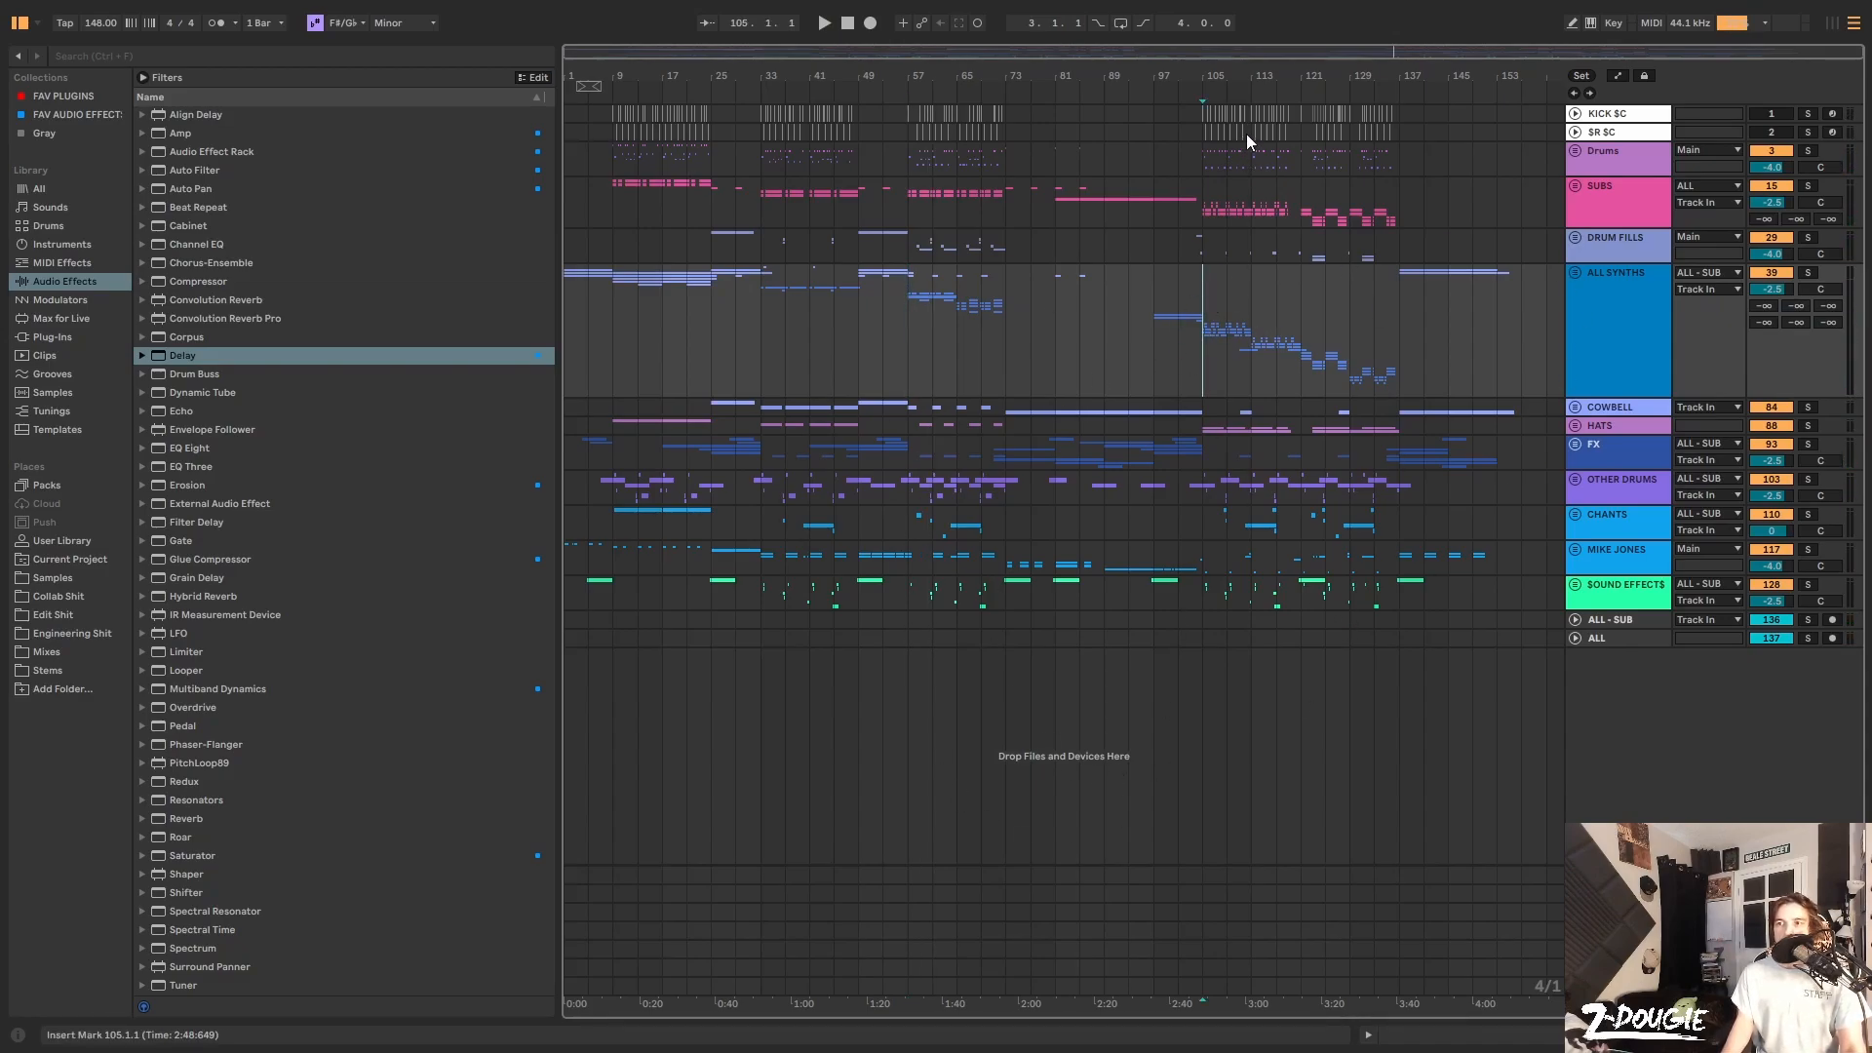
pyautogui.press('space')
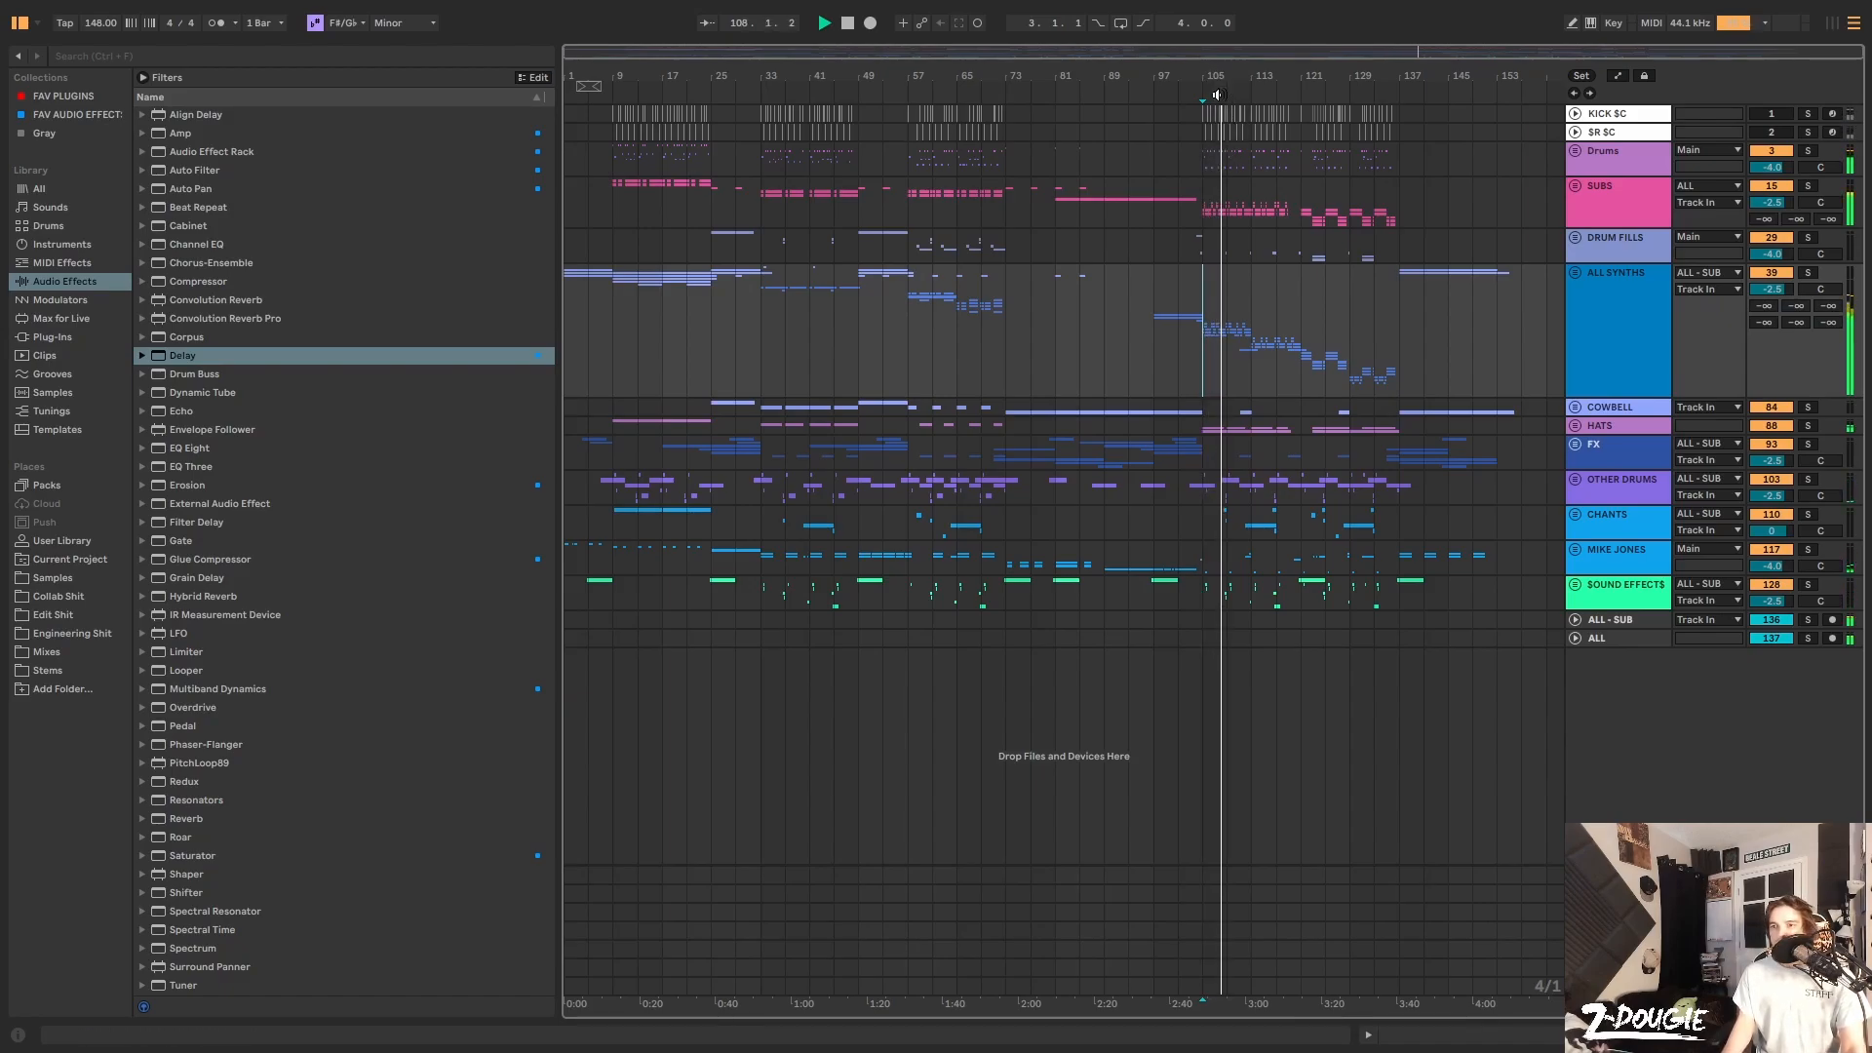
pyautogui.press('space')
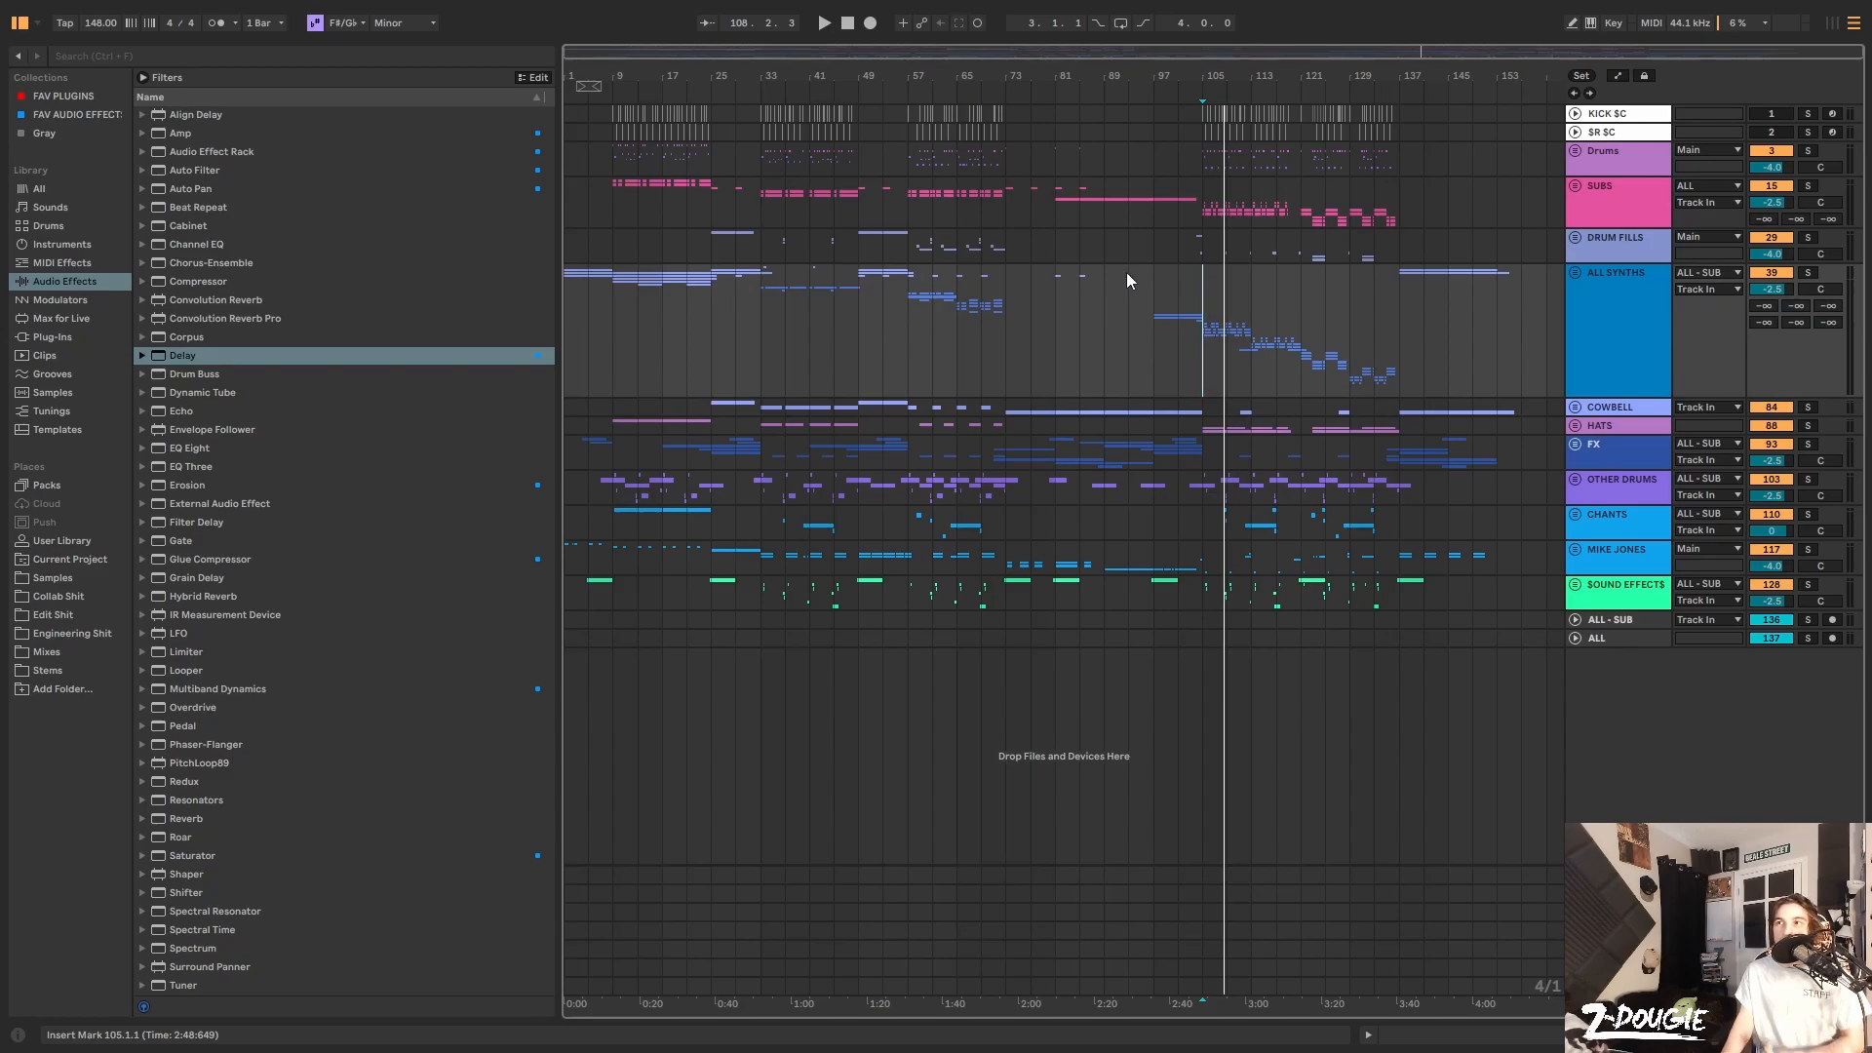
# Play the breakdown section of the arrangement from bar 73 and return the insert marker to its start
pyautogui.click(1009, 356)
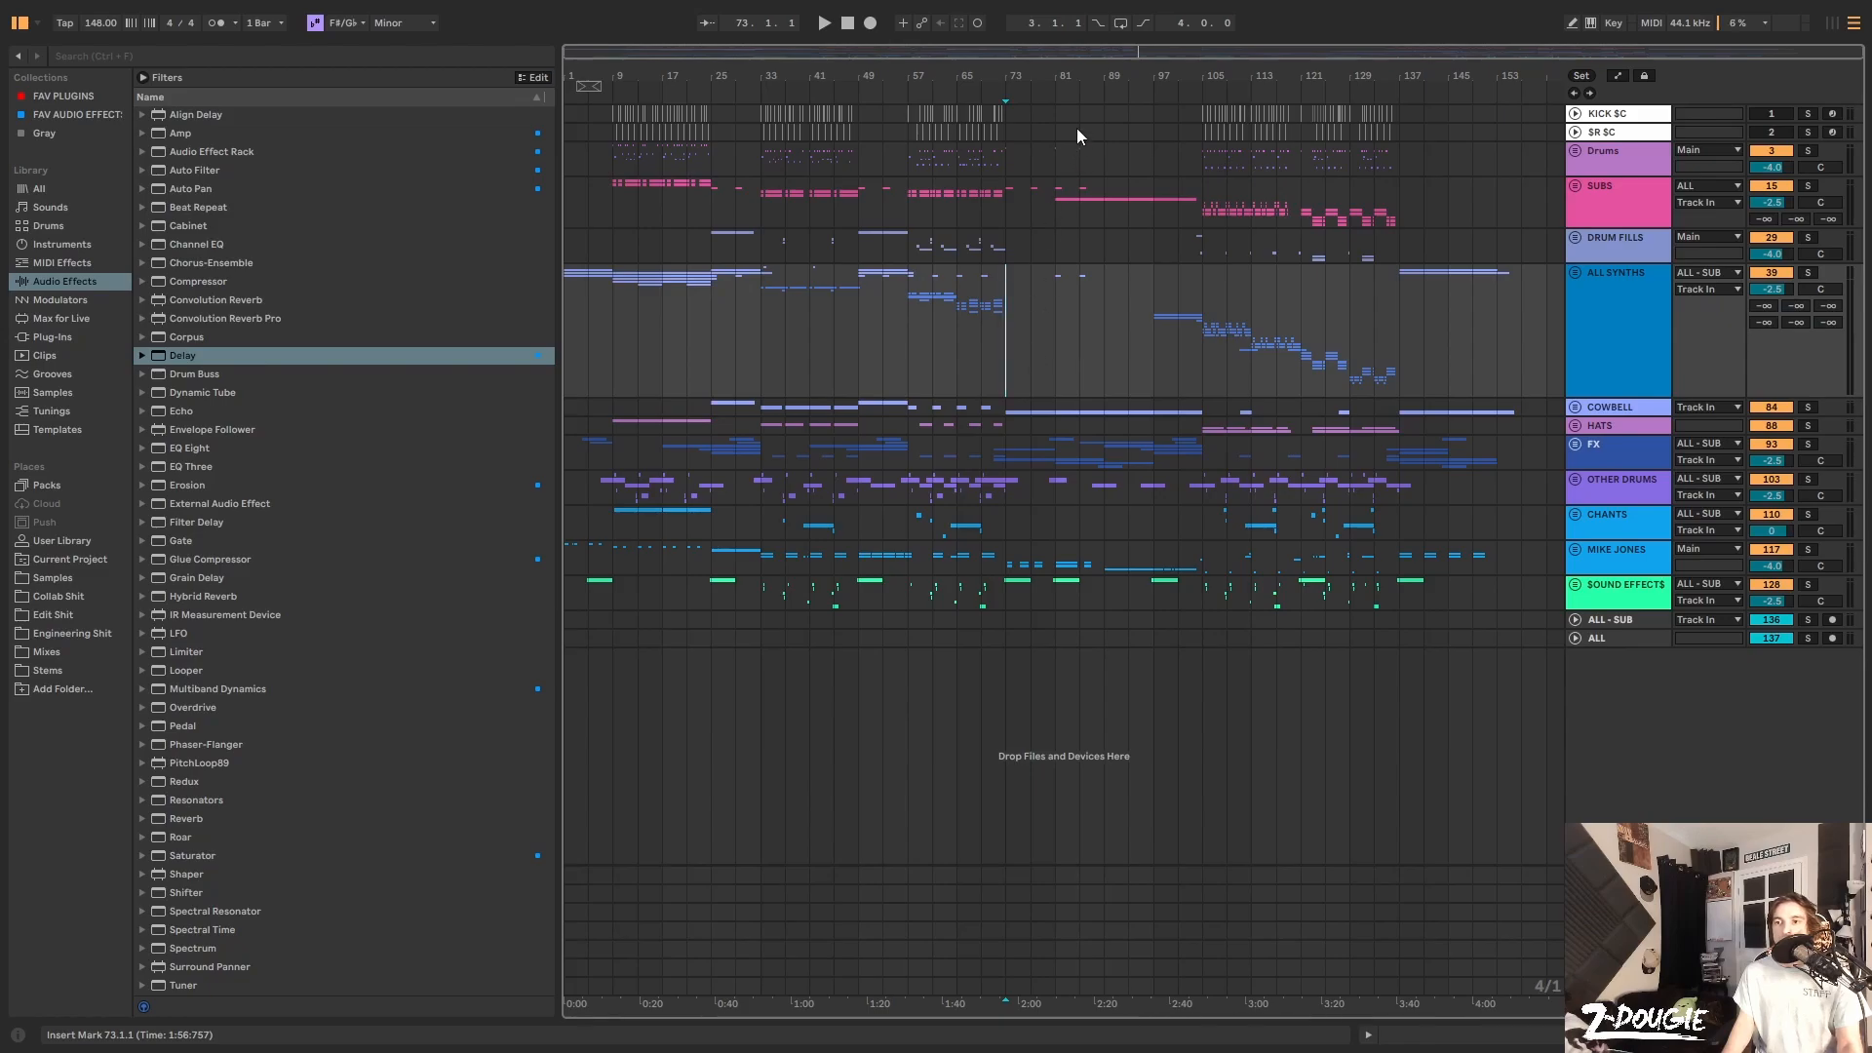
pyautogui.moveTo(1037, 77); pyautogui.dragTo(943, 114)
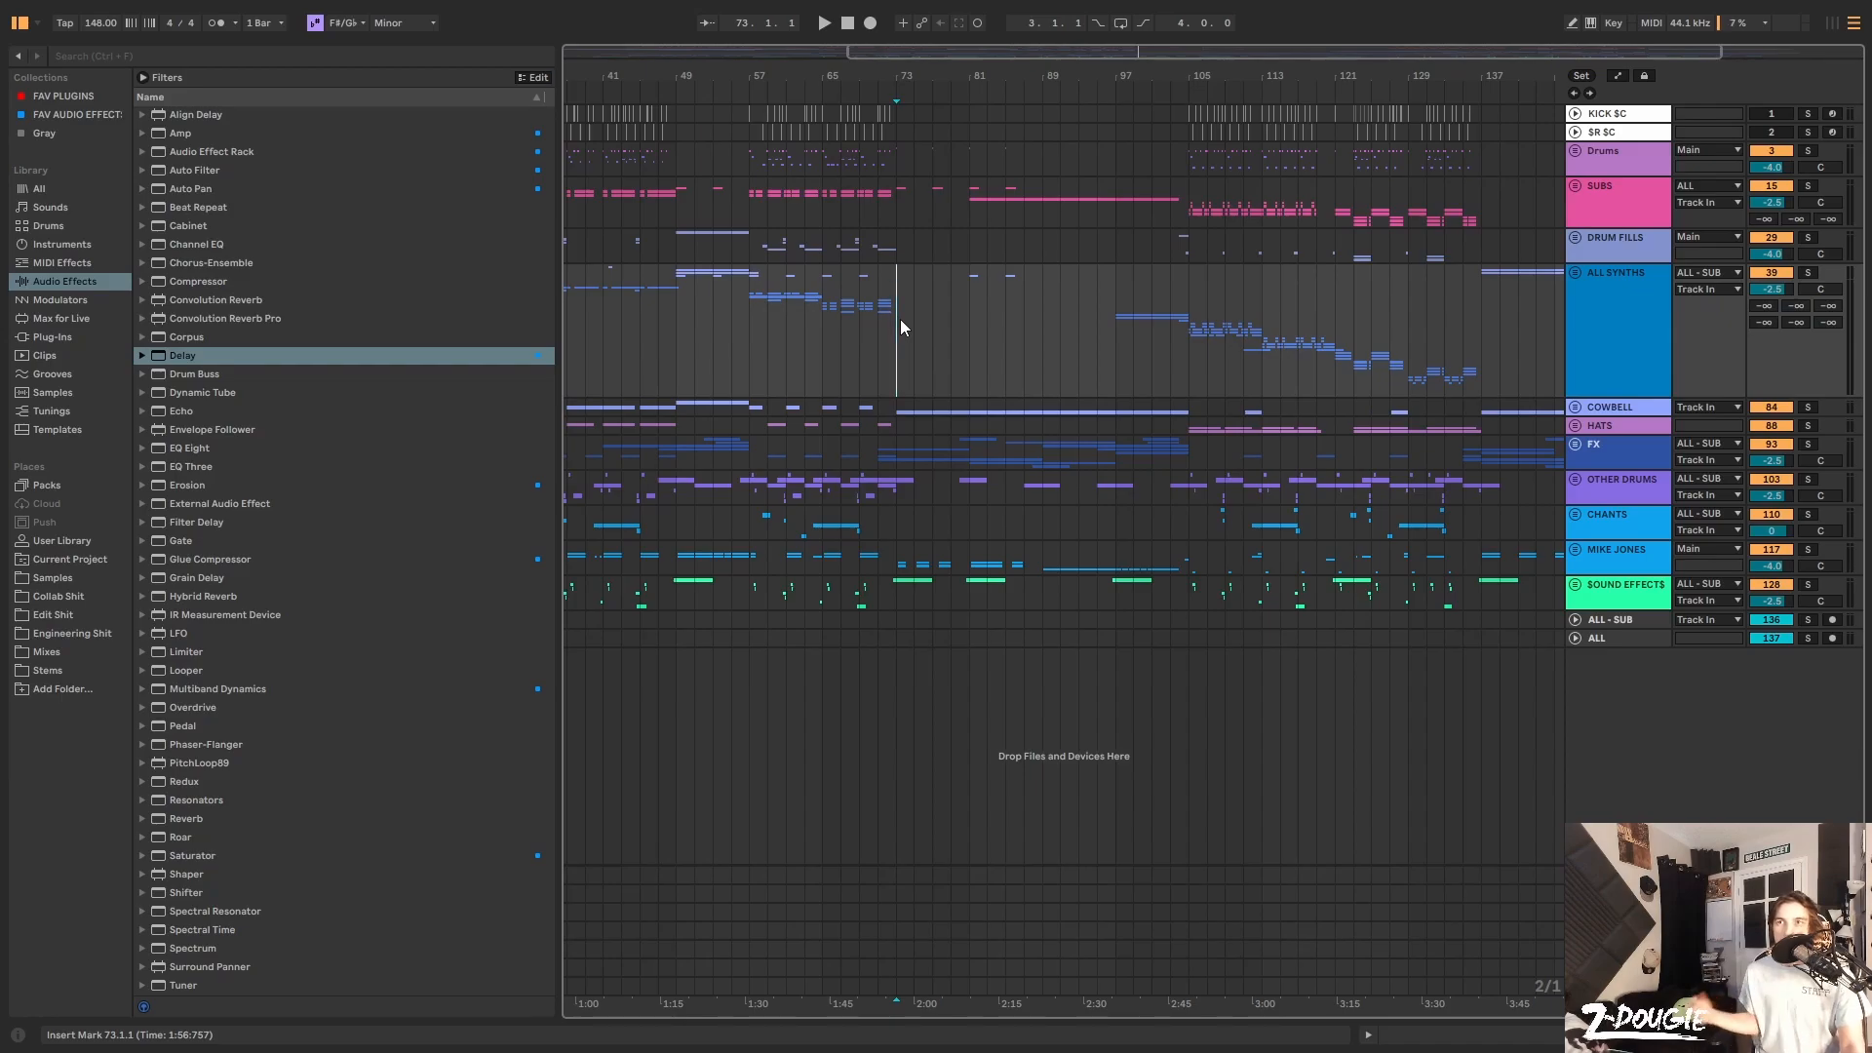
pyautogui.press('space')
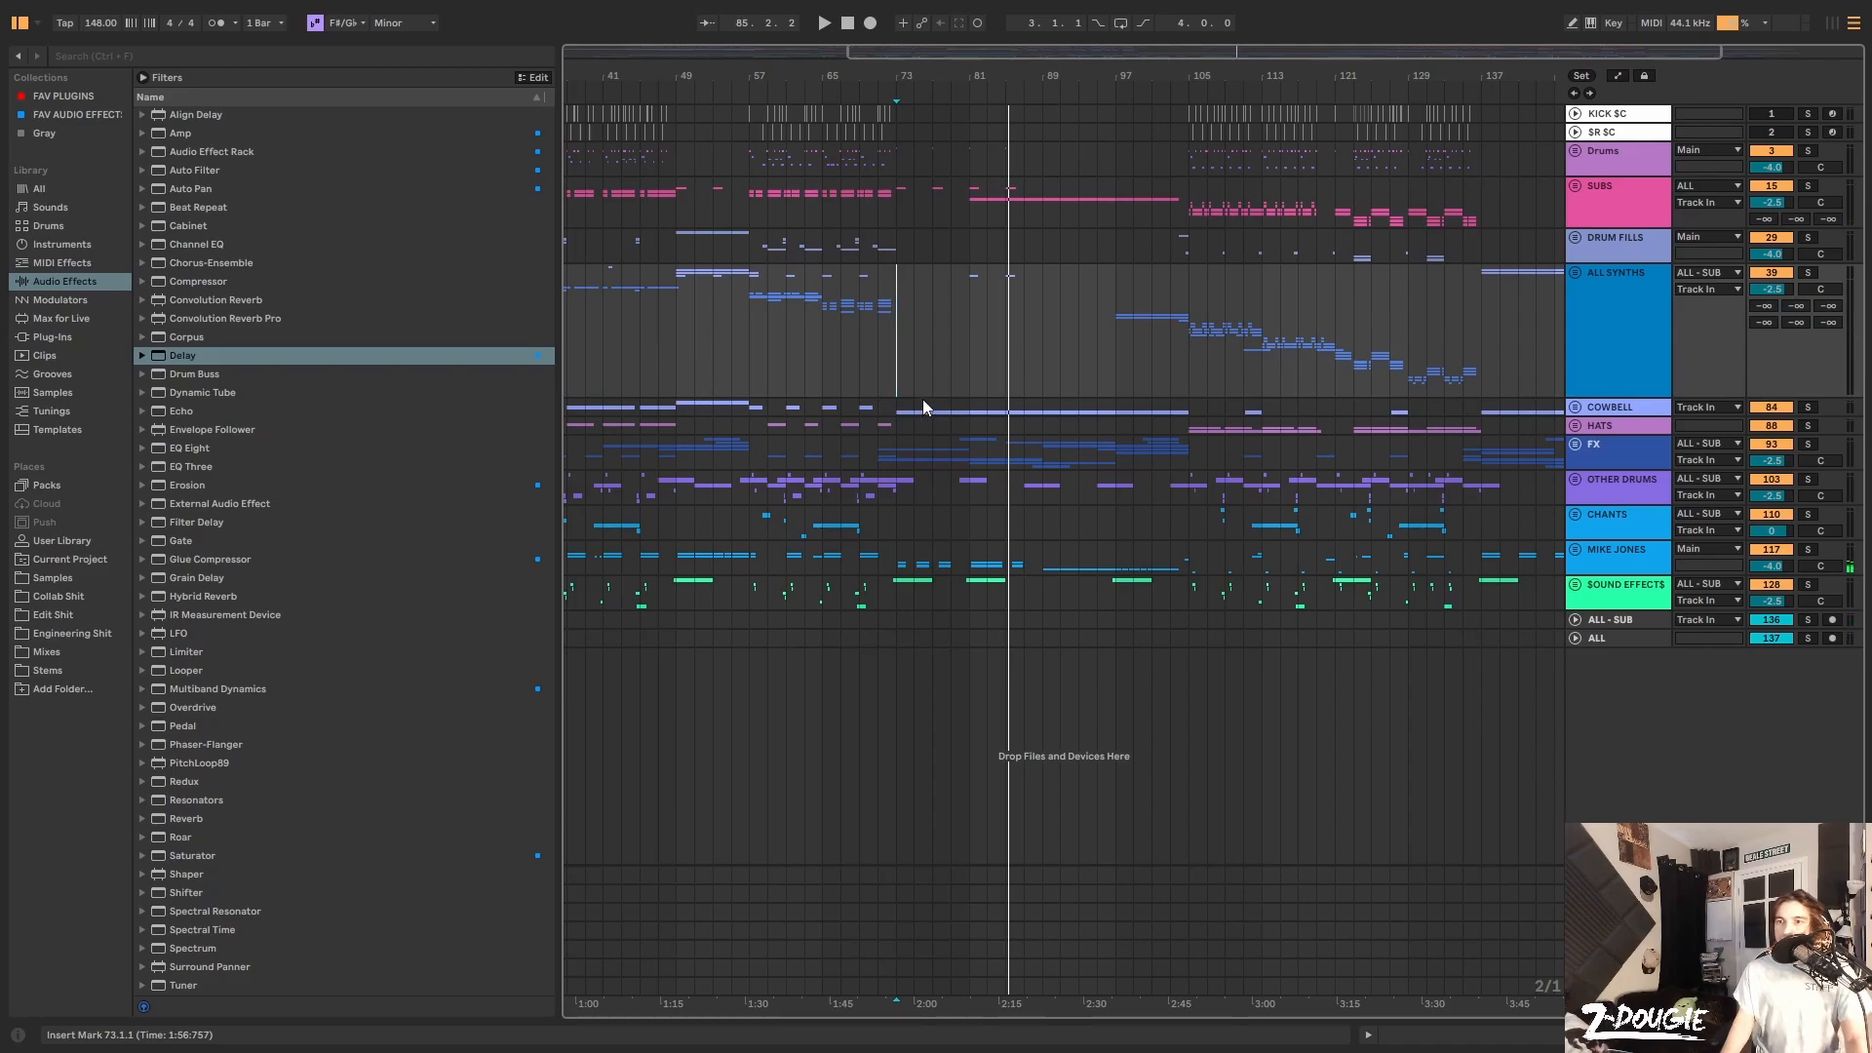
pyautogui.click(902, 344)
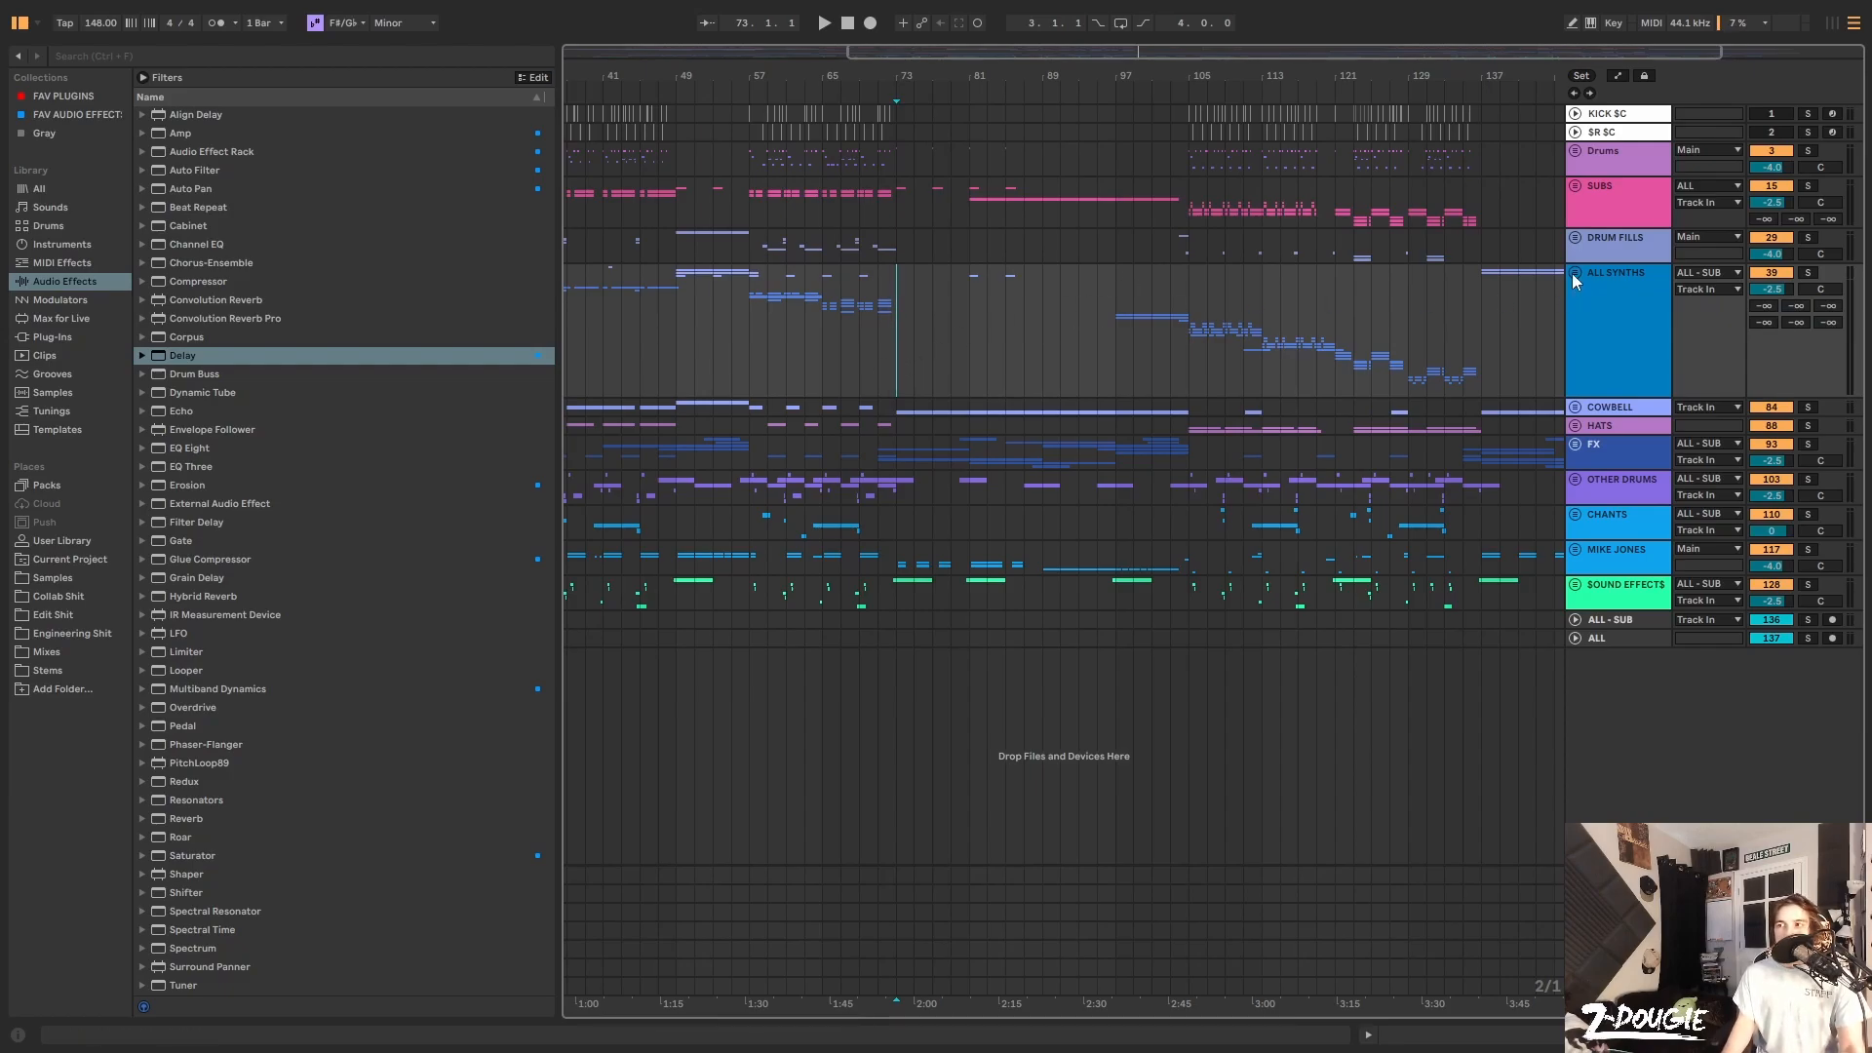
# Expand the MIKE JONES group and add a Delay effect to the lower CRAZY DELAY track (125)
pyautogui.click(1614, 456)
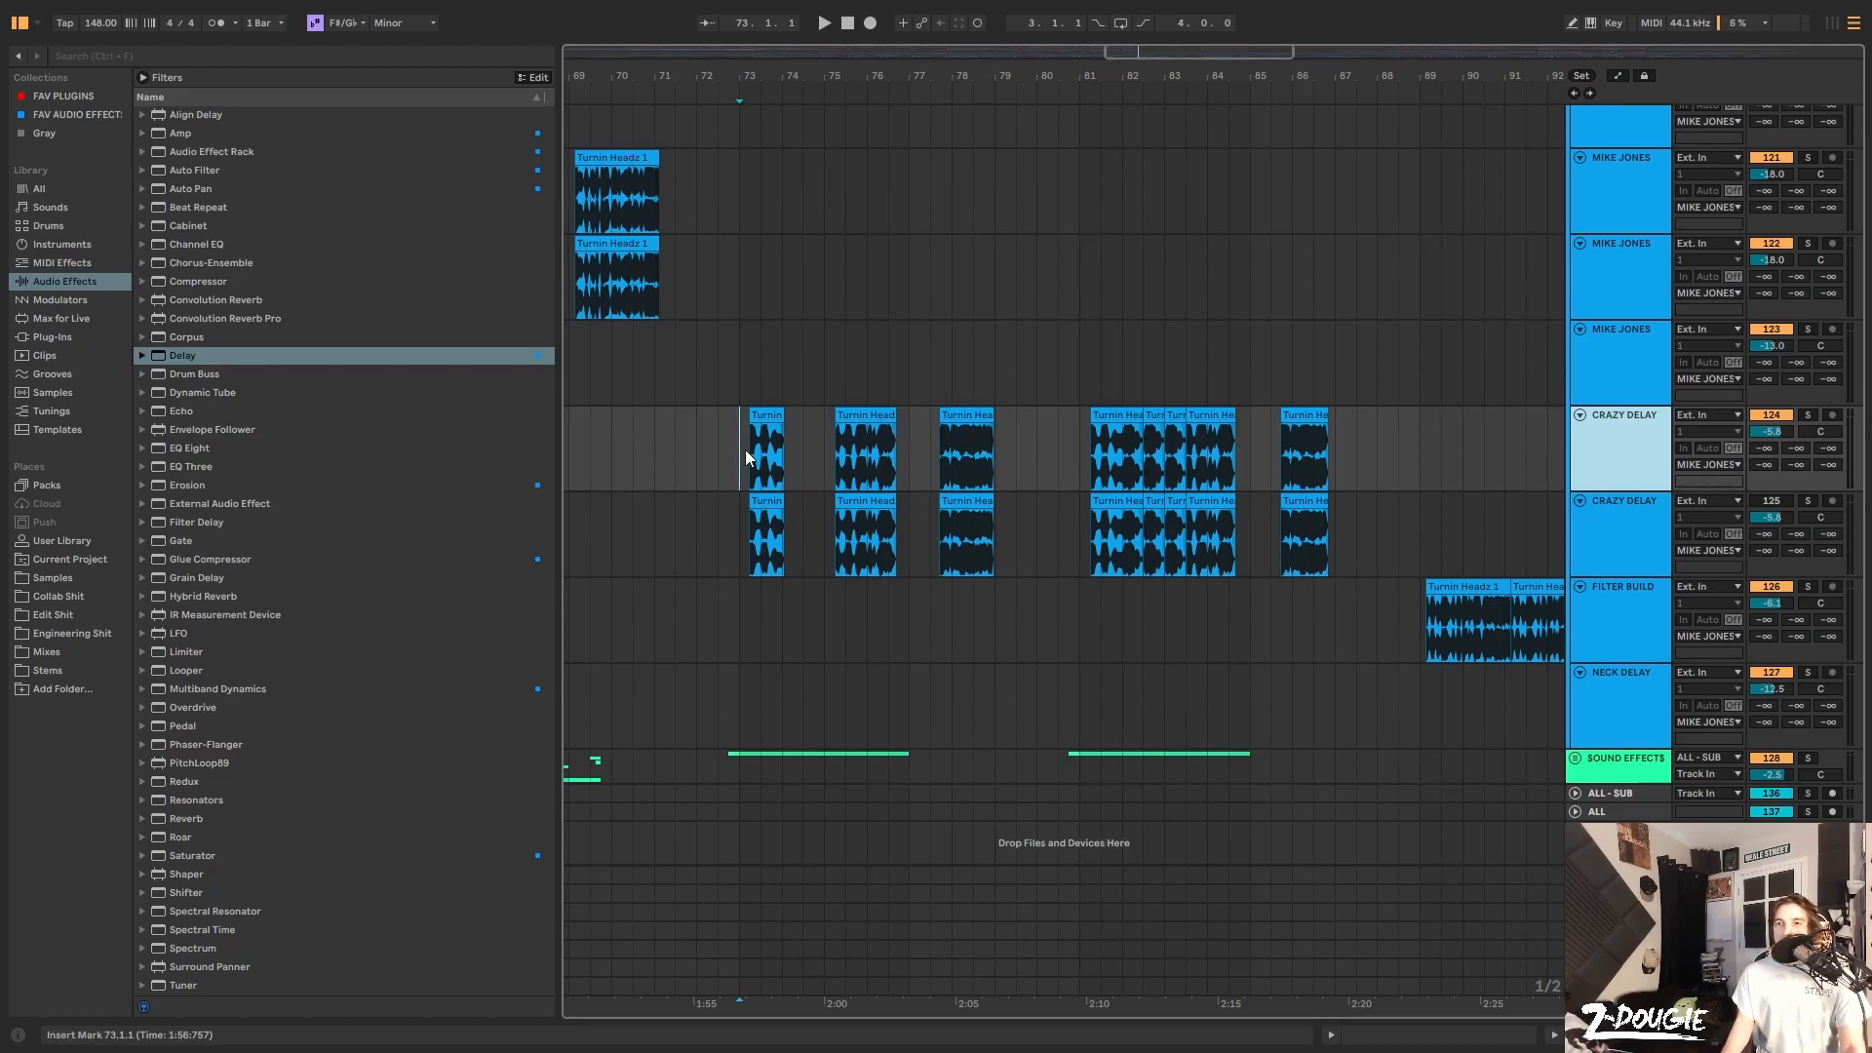
pyautogui.doubleClick(1626, 541)
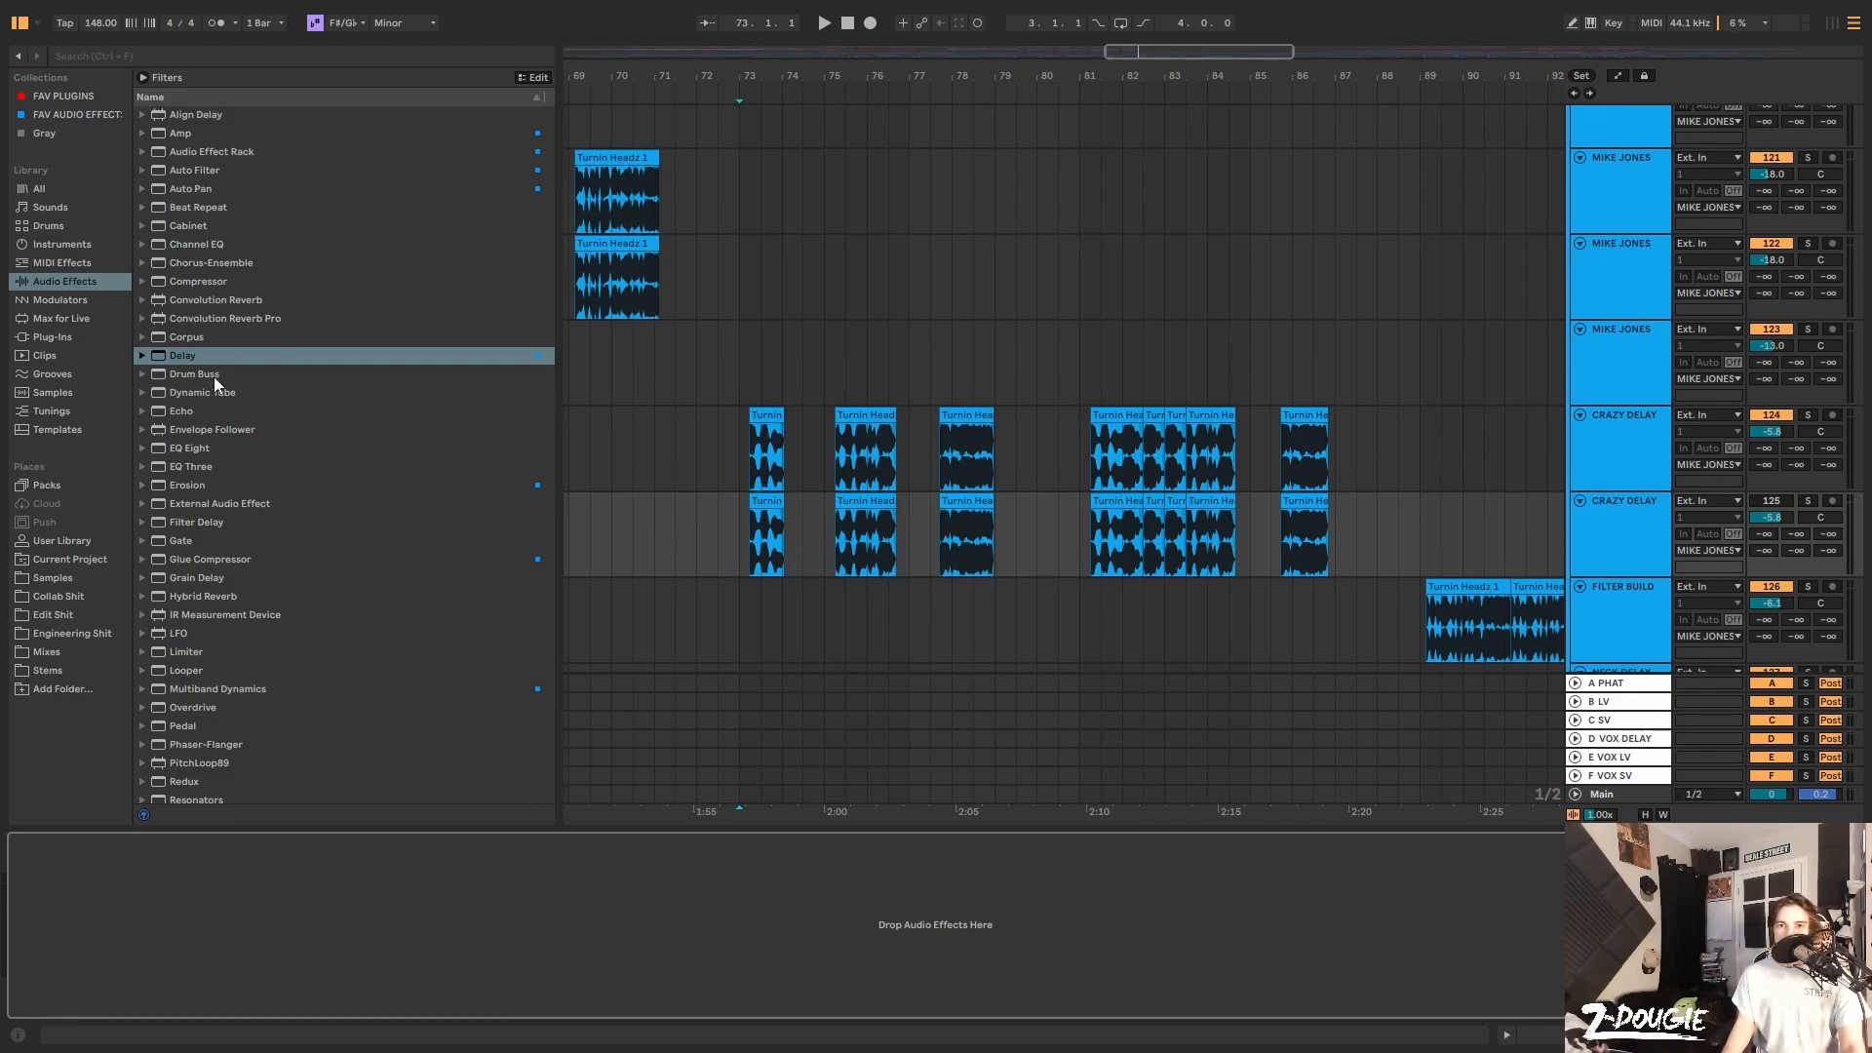
pyautogui.moveTo(187, 355)
pyautogui.mouseDown()
pyautogui.moveTo(349, 400)
pyautogui.moveTo(464, 915)
pyautogui.moveTo(578, 917)
pyautogui.mouseUp()
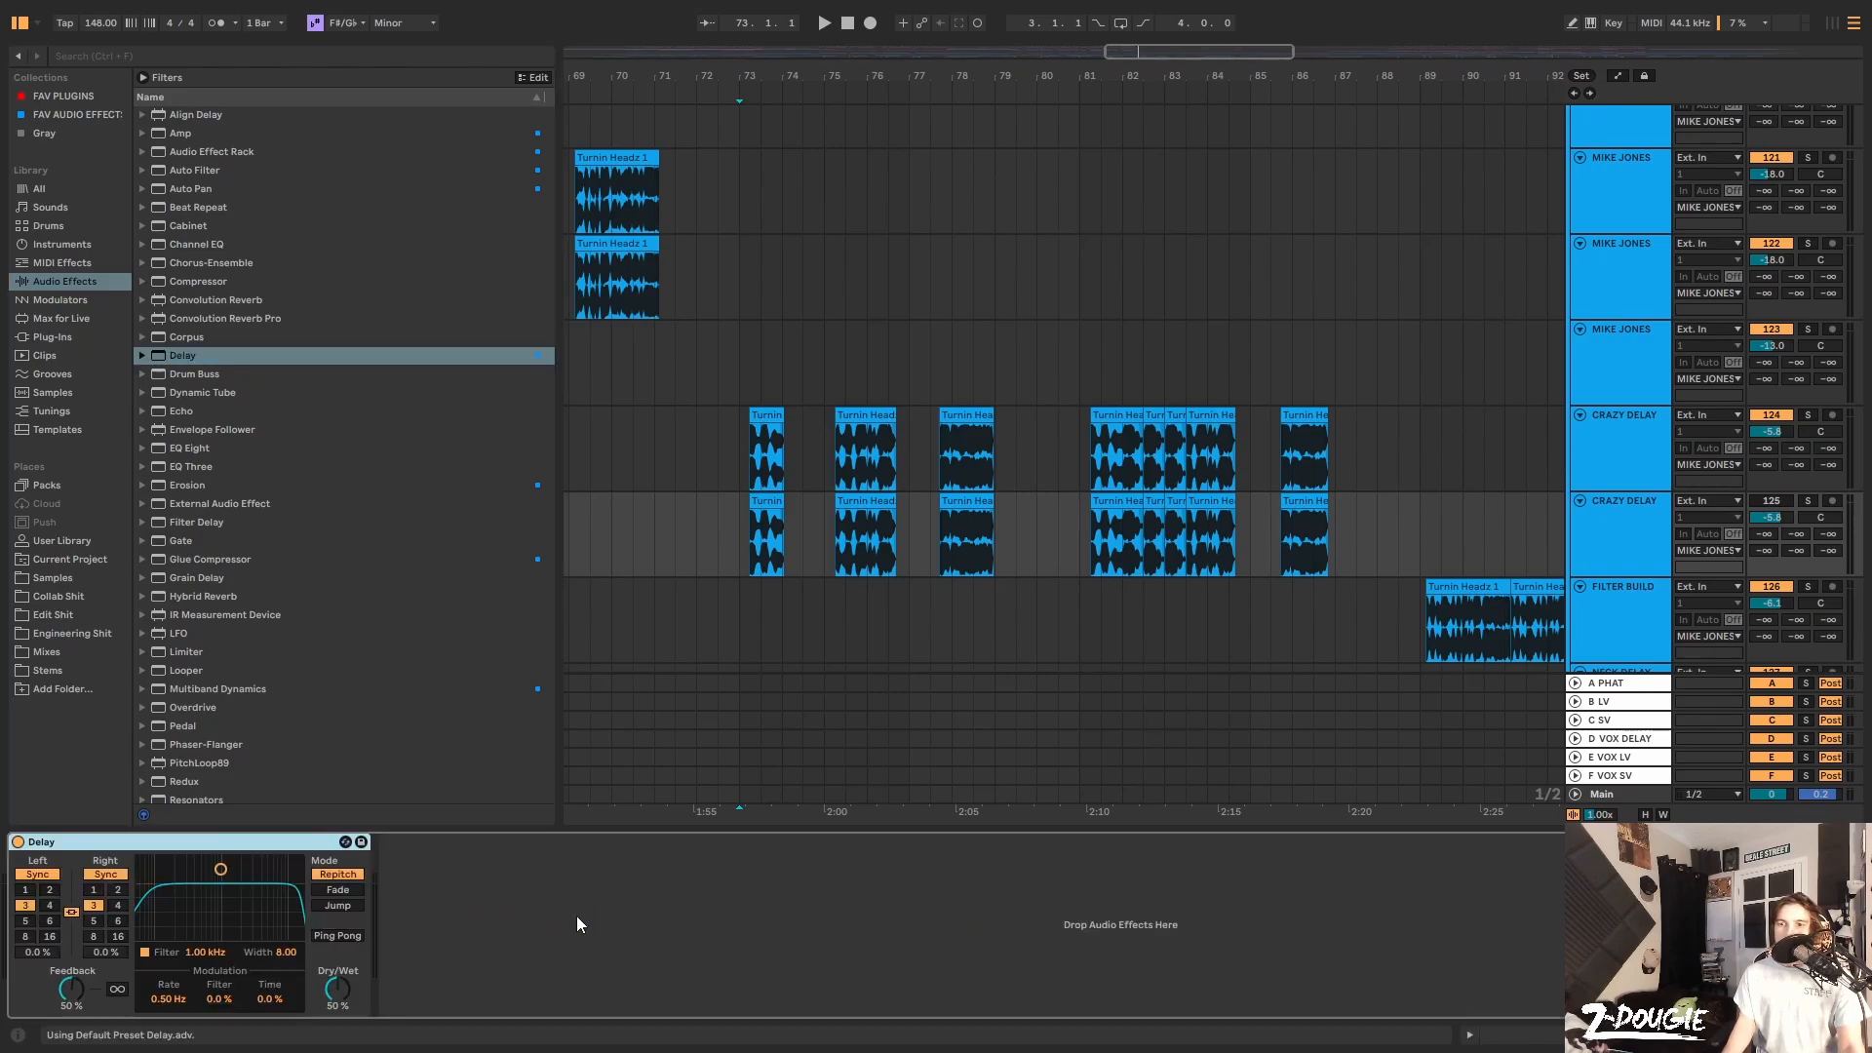
# Deactivate the upper CRAZY DELAY track (124), and activate and solo the lower one (125)
pyautogui.click(1779, 418)
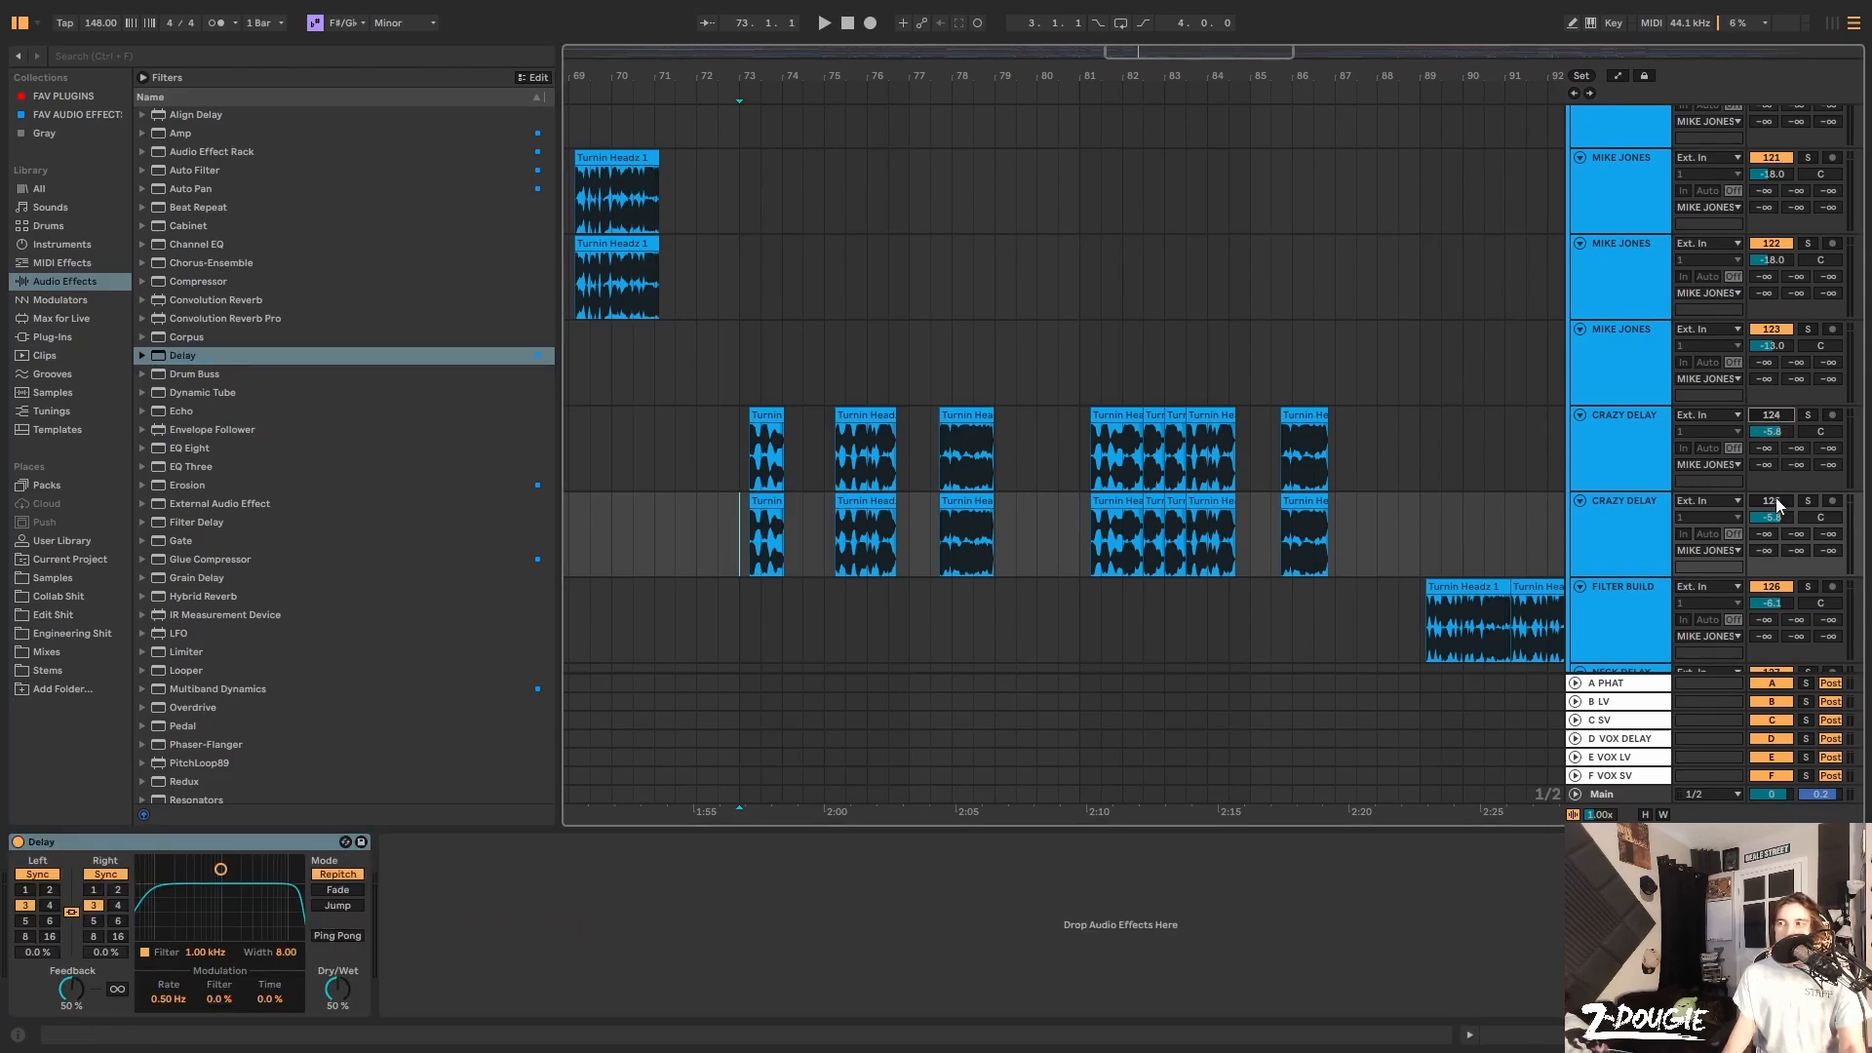
pyautogui.click(1779, 501)
pyautogui.click(1808, 502)
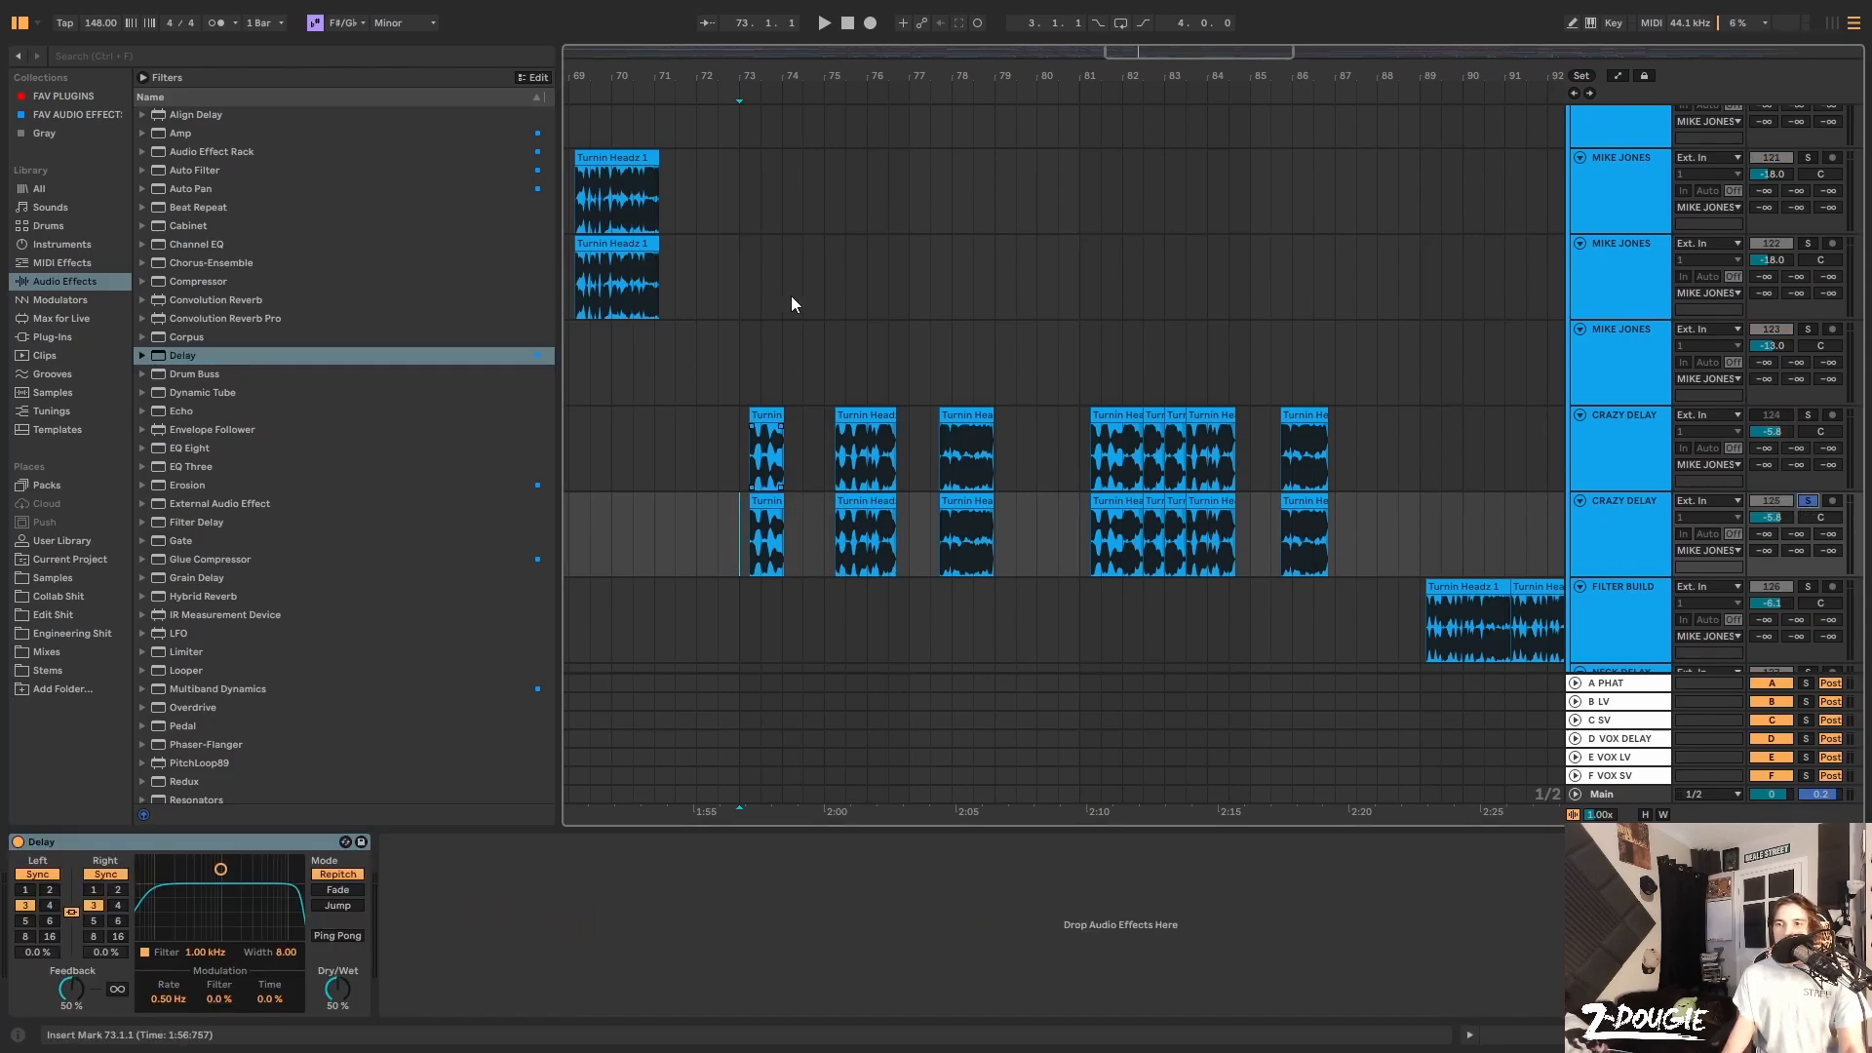
# Play the soloed vocal clips from bar 73 with the Delay device switched off
pyautogui.click(17, 841)
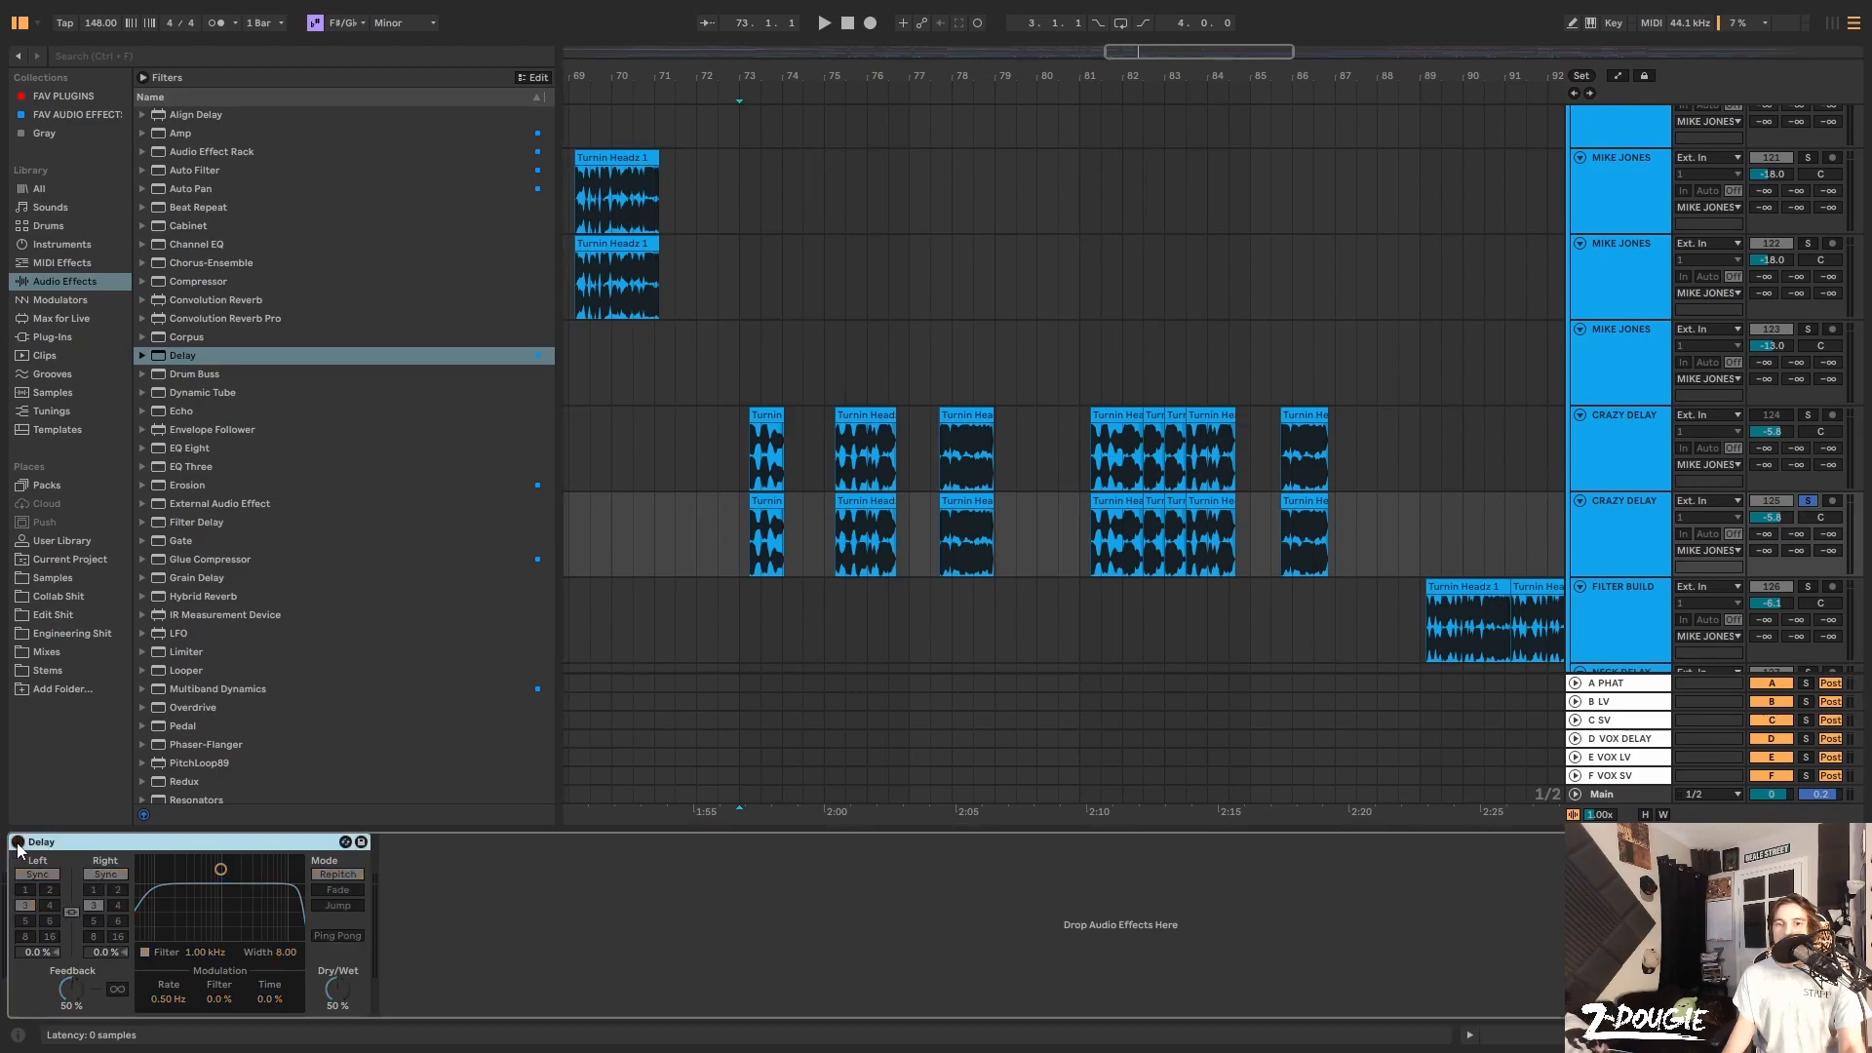
pyautogui.press('space')
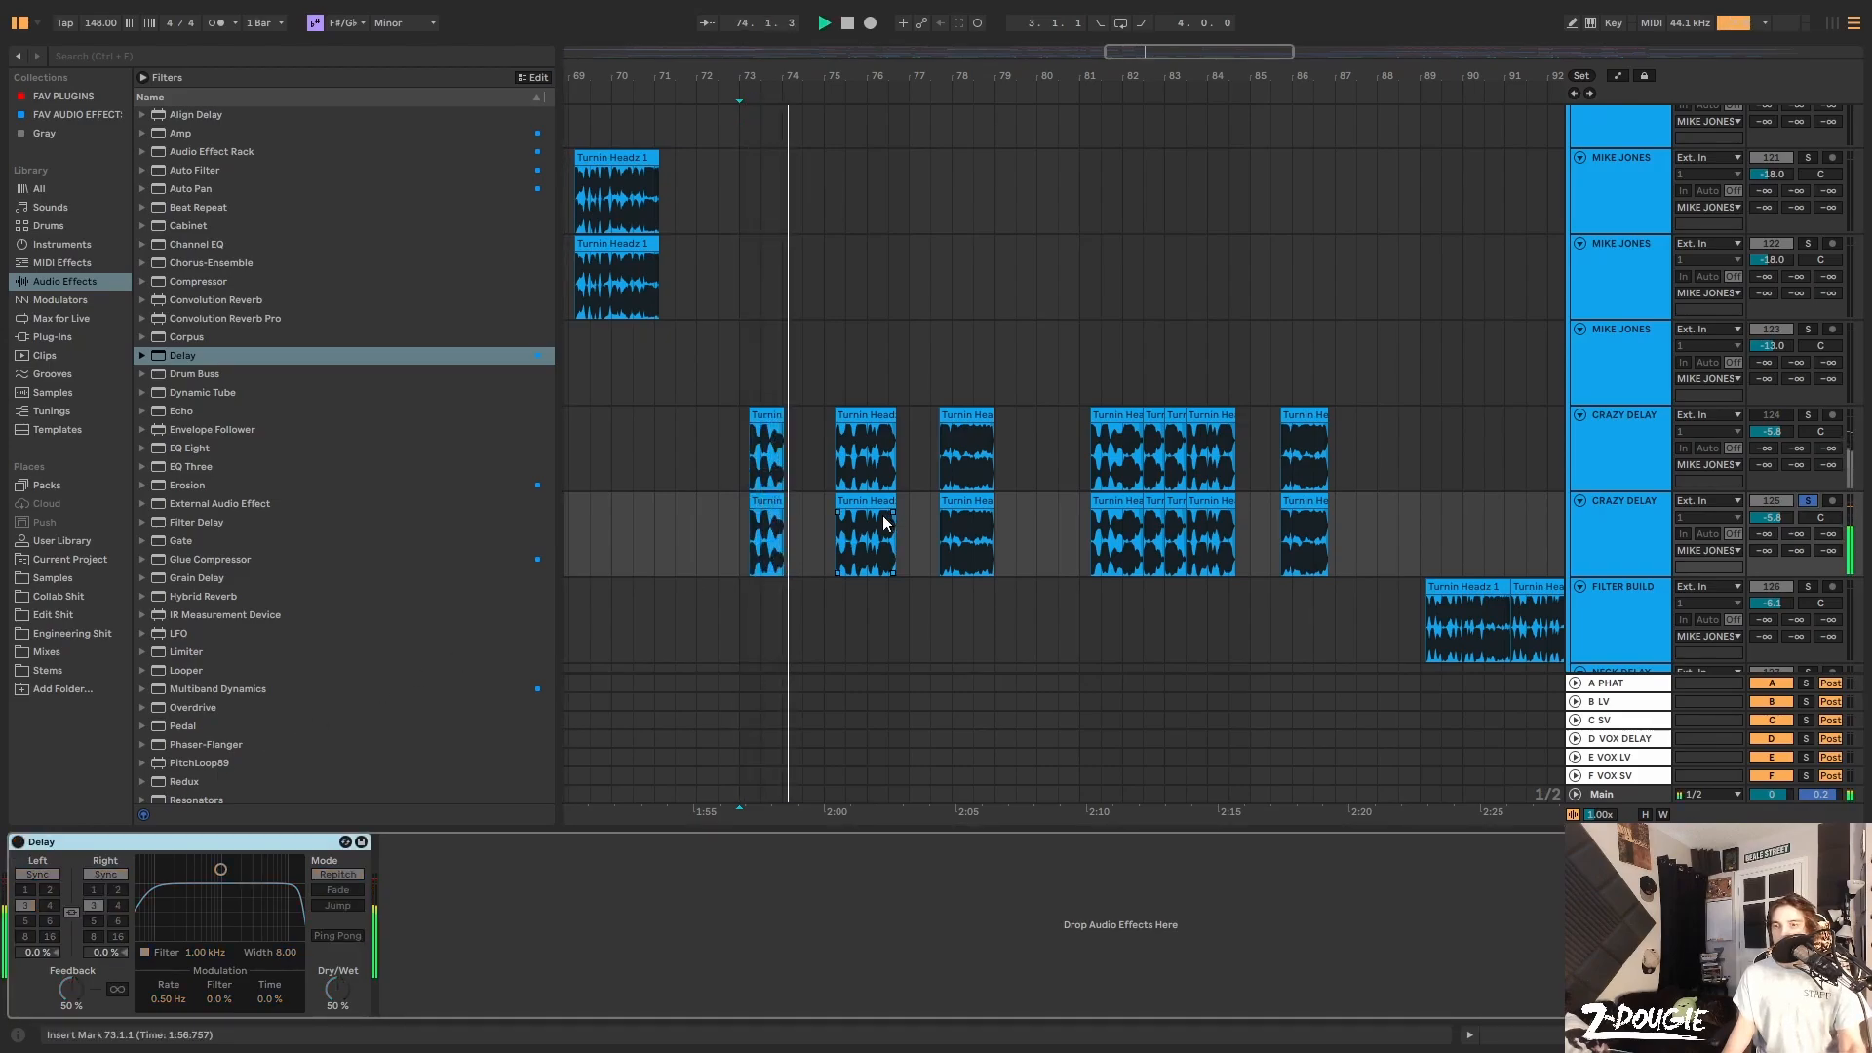
pyautogui.moveTo(834, 84); pyautogui.dragTo(838, 127)
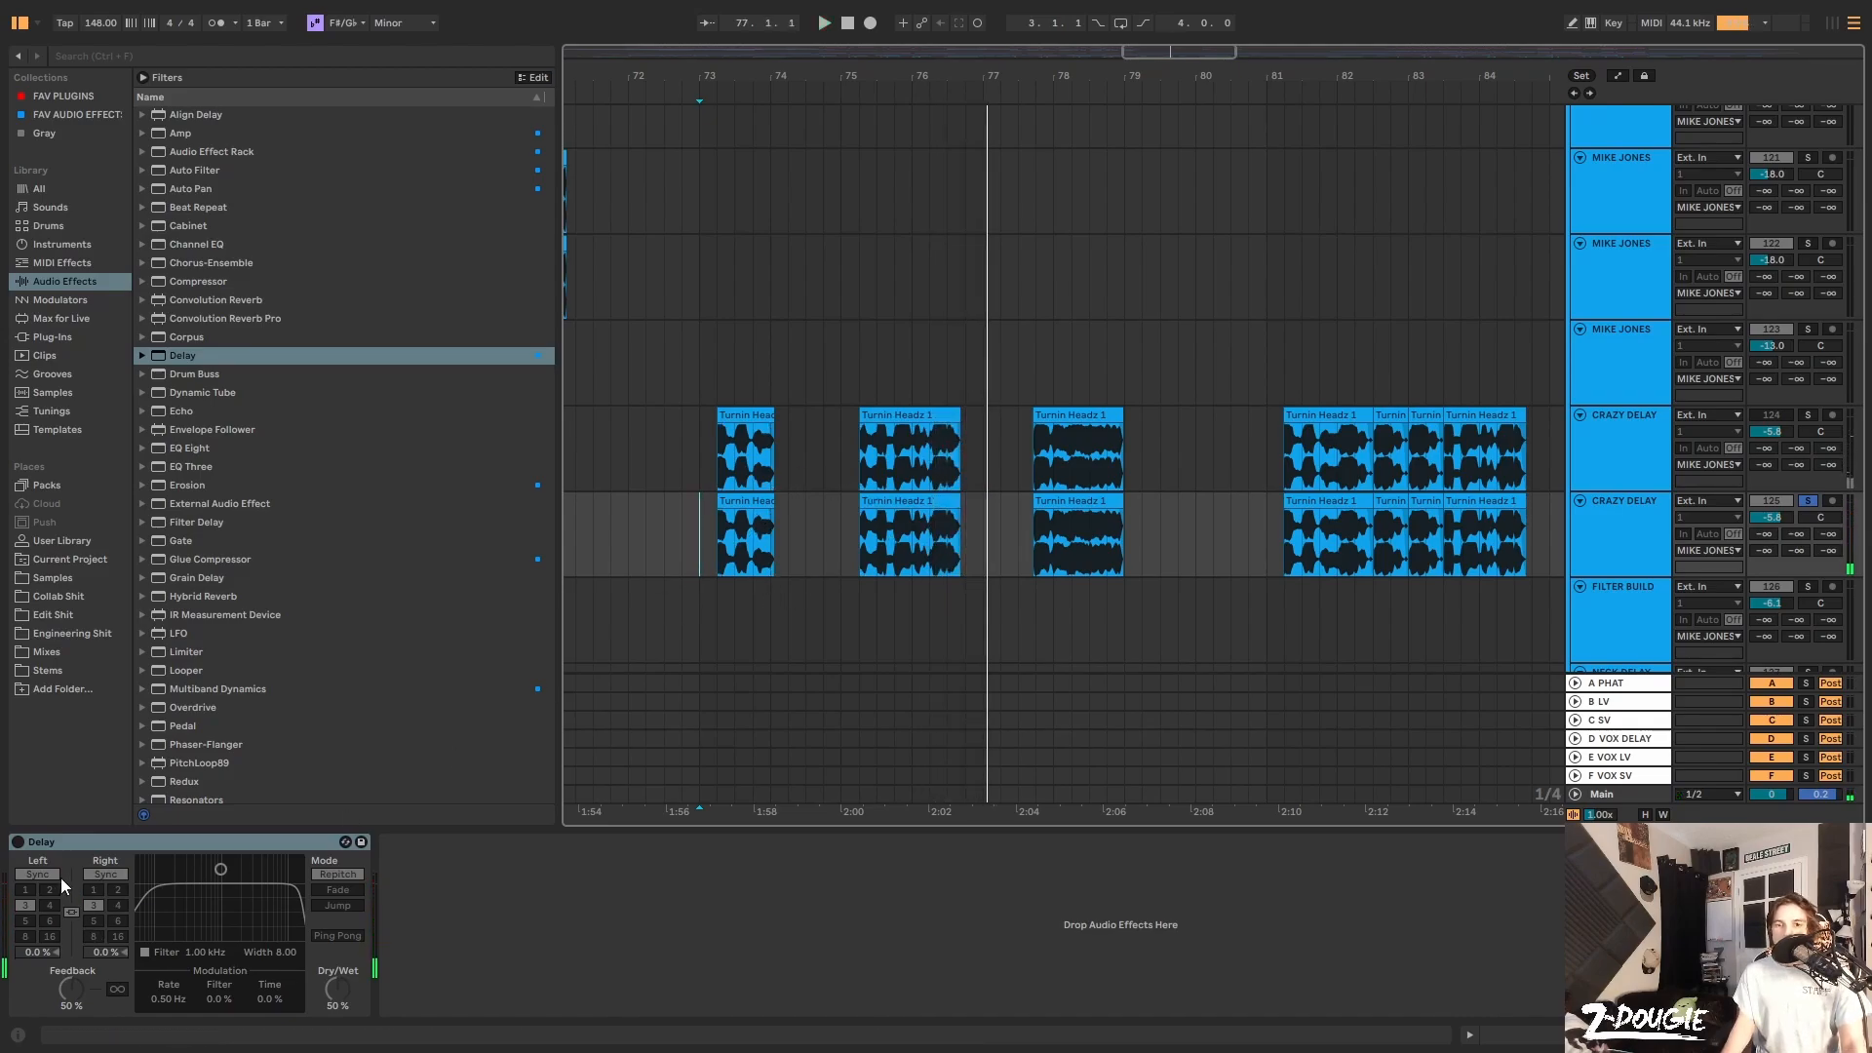
# Switch the Delay on, unlink its channels, set both left and right to Time instead of Sync, and enable Ping Pong
pyautogui.click(19, 843)
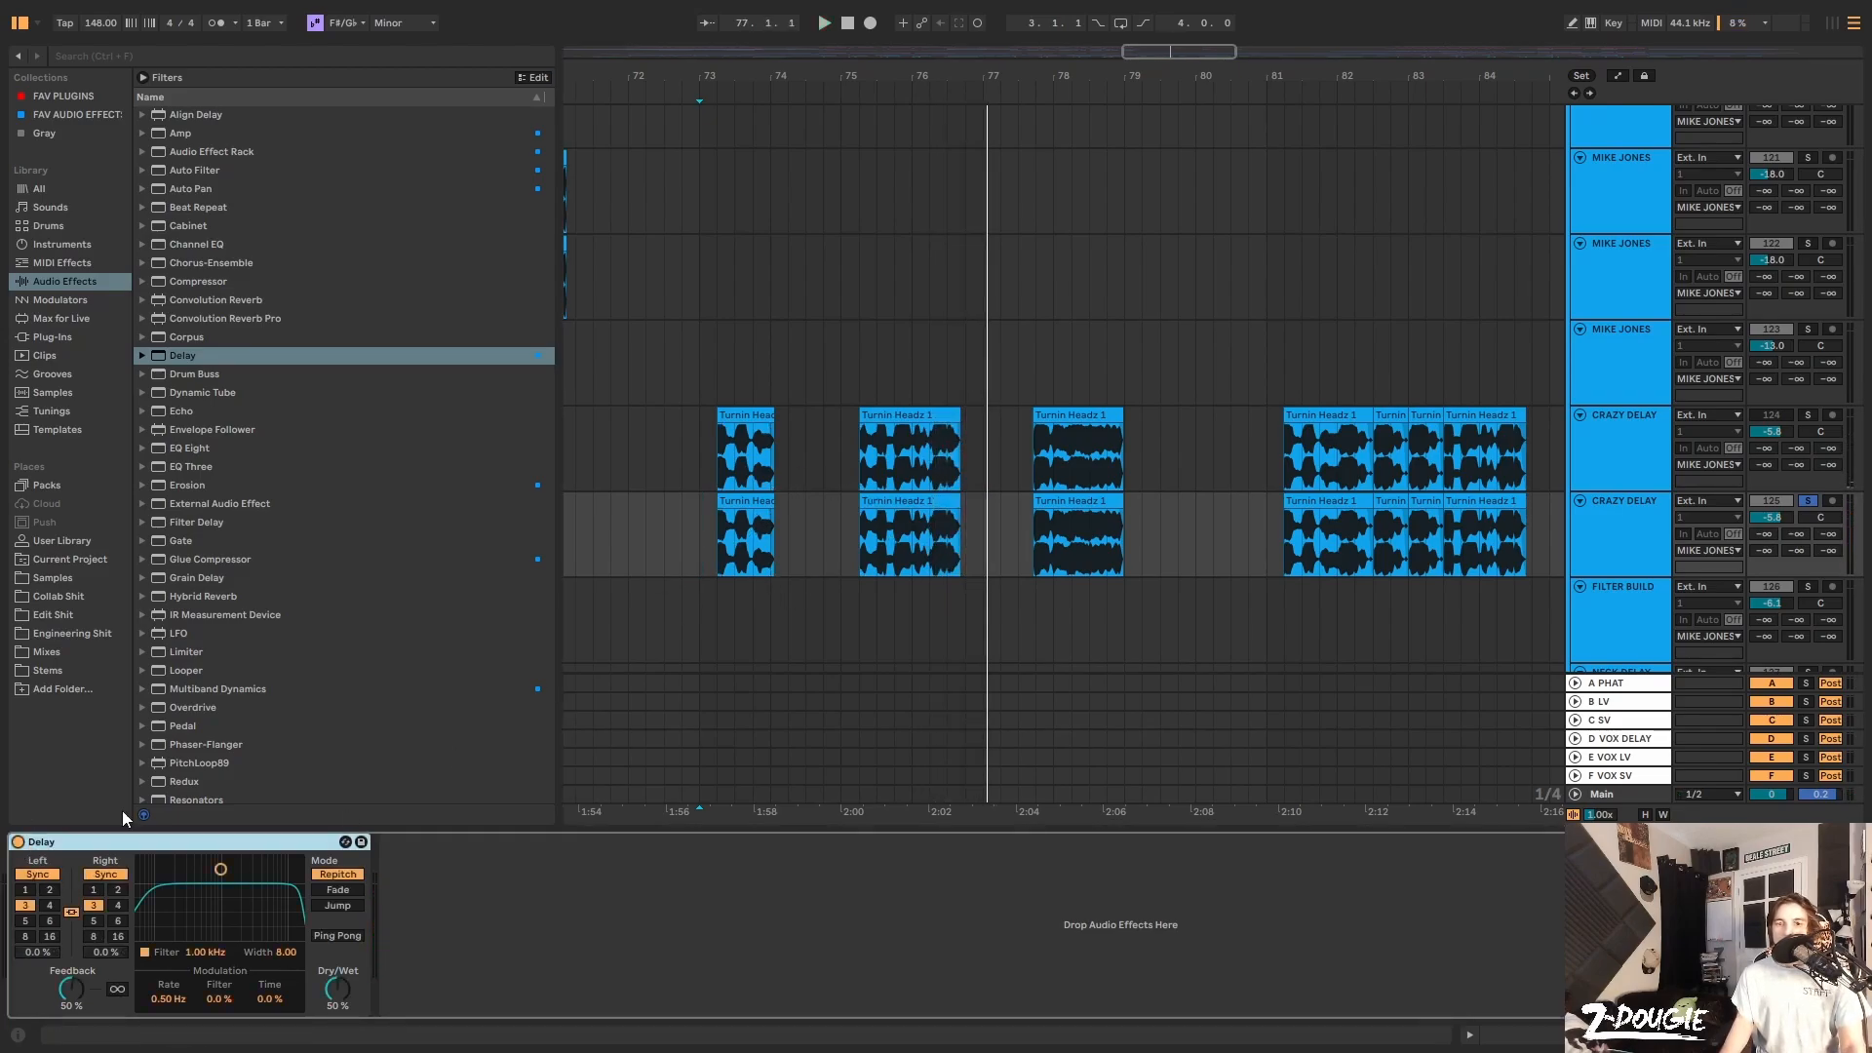
pyautogui.click(72, 912)
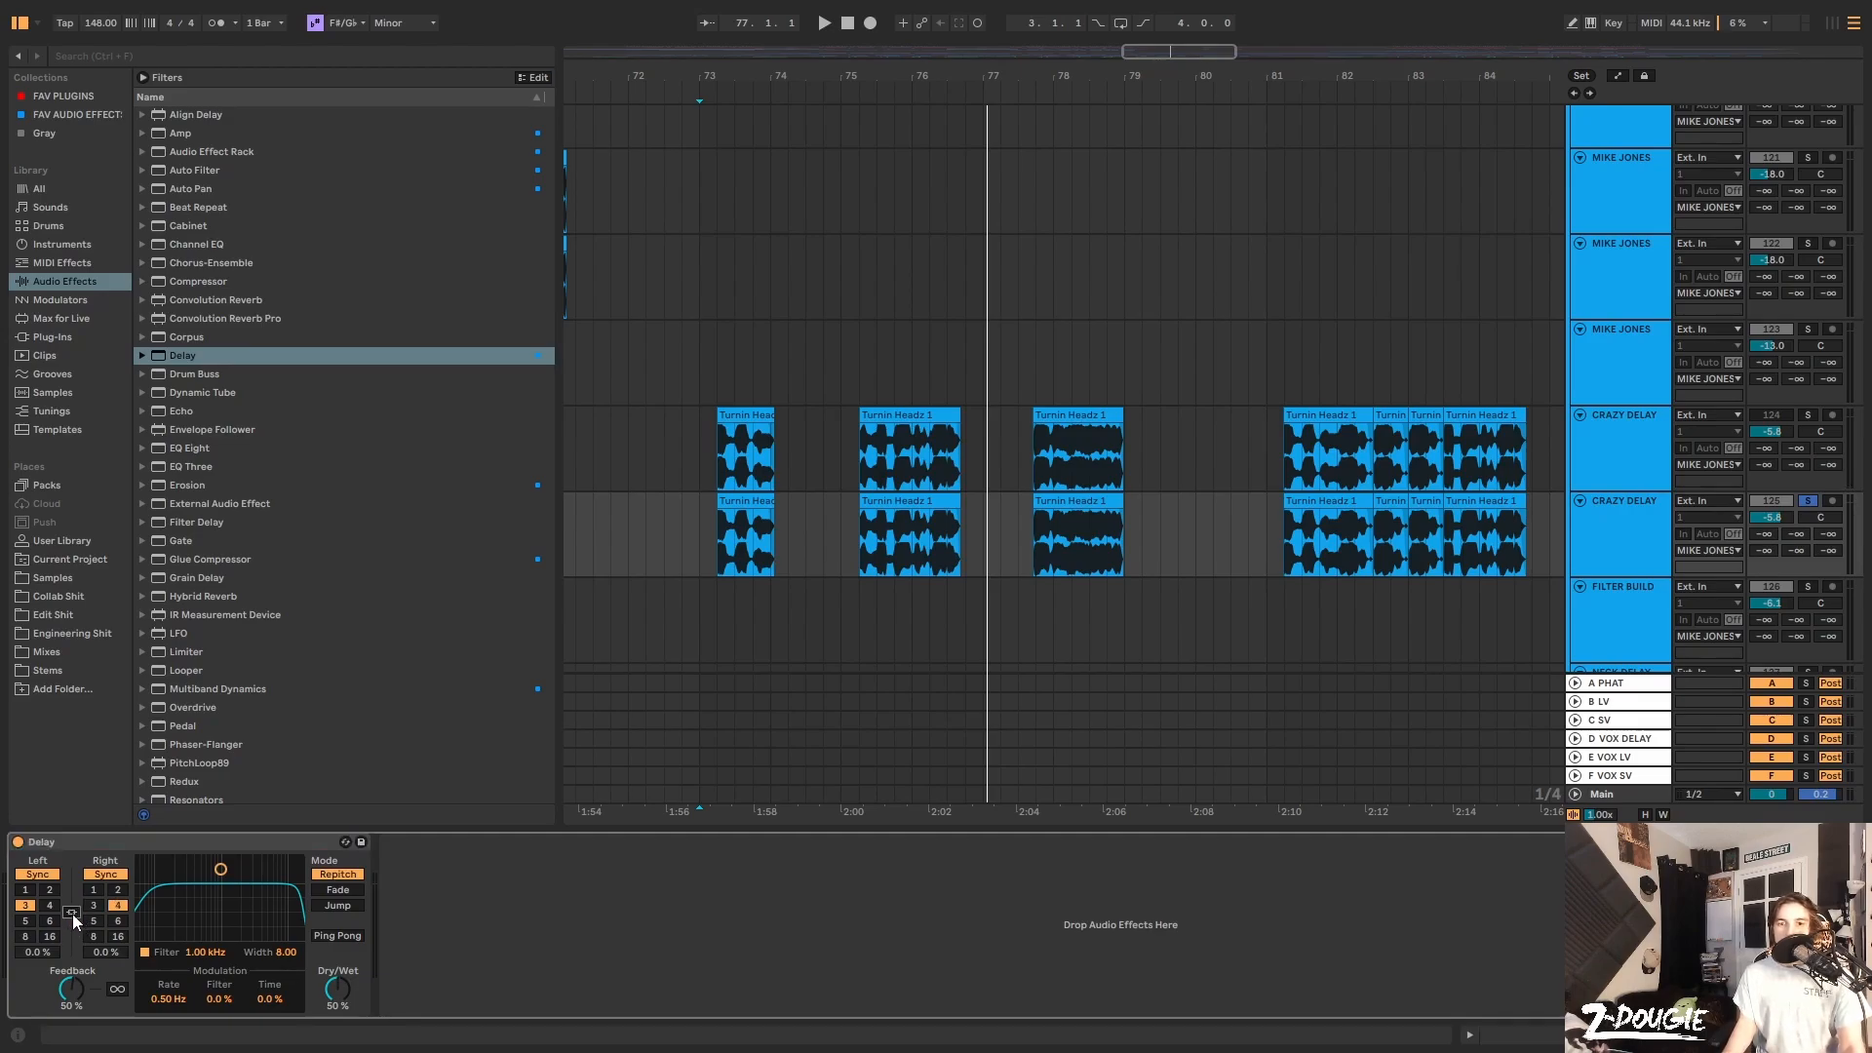
pyautogui.click(39, 875)
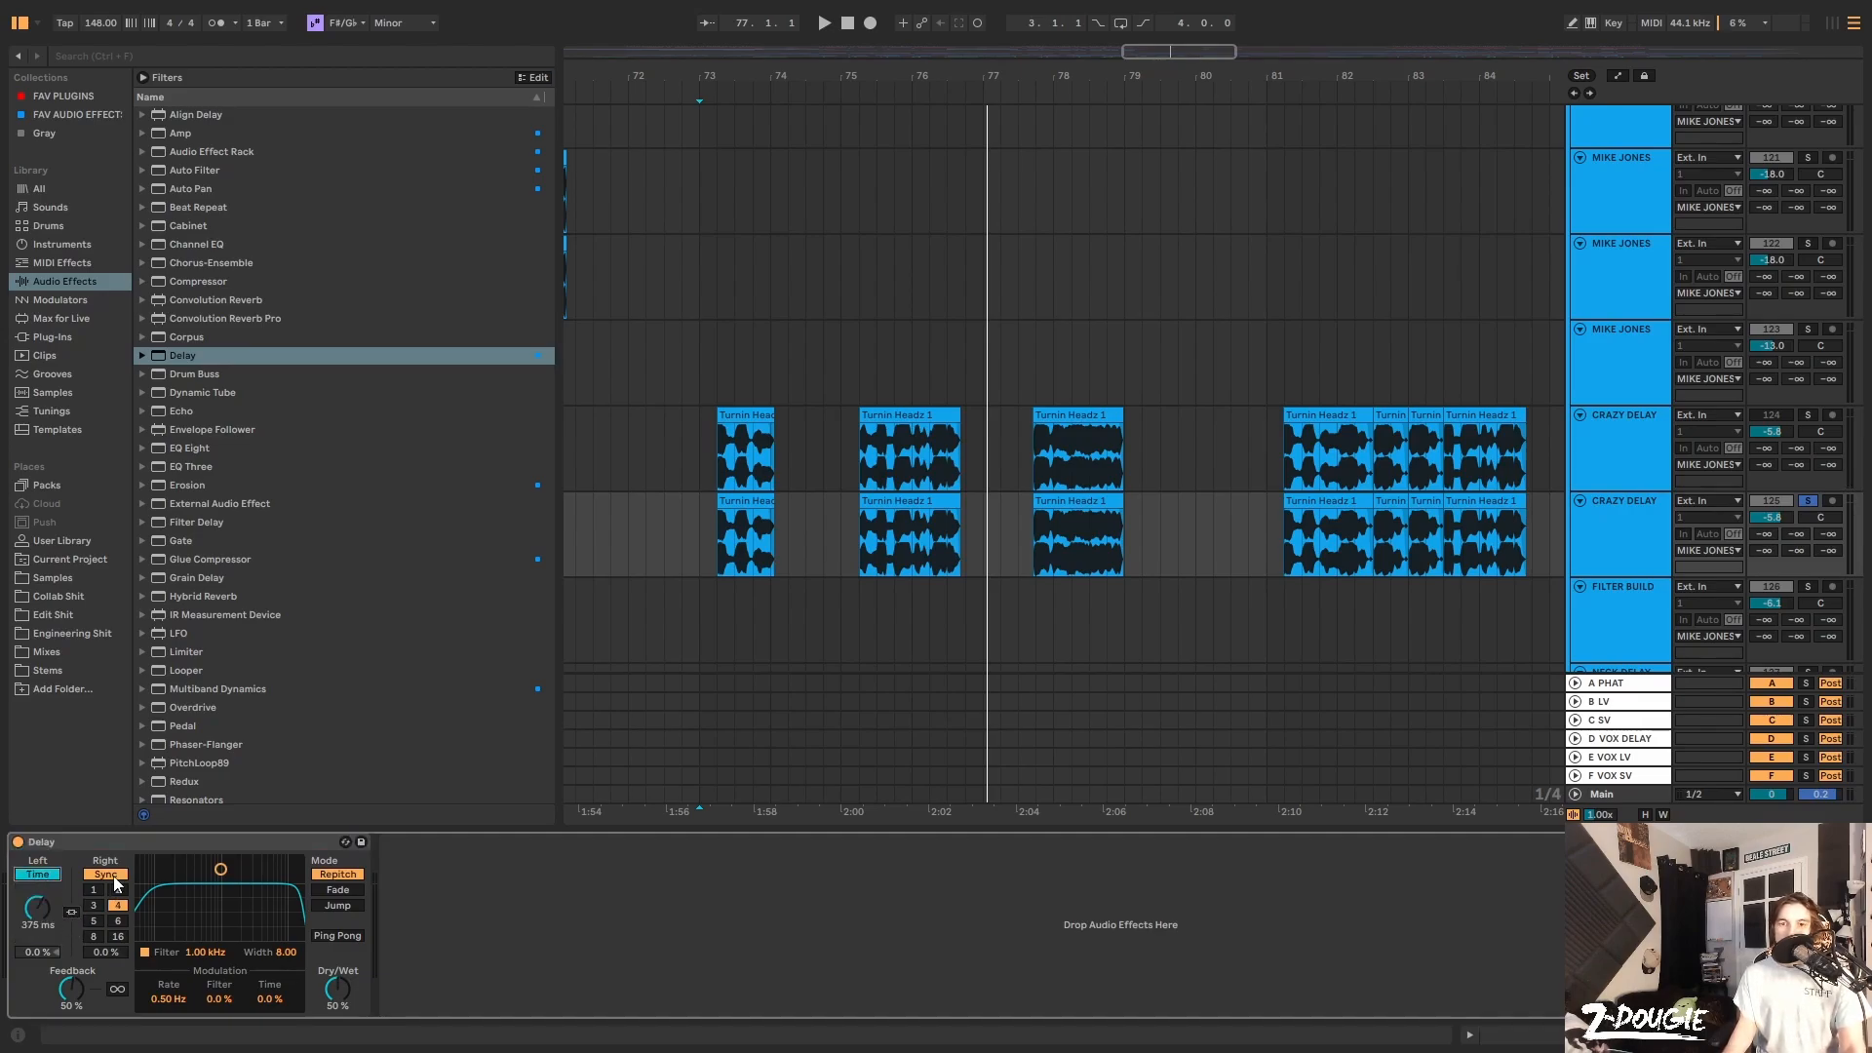
pyautogui.click(109, 874)
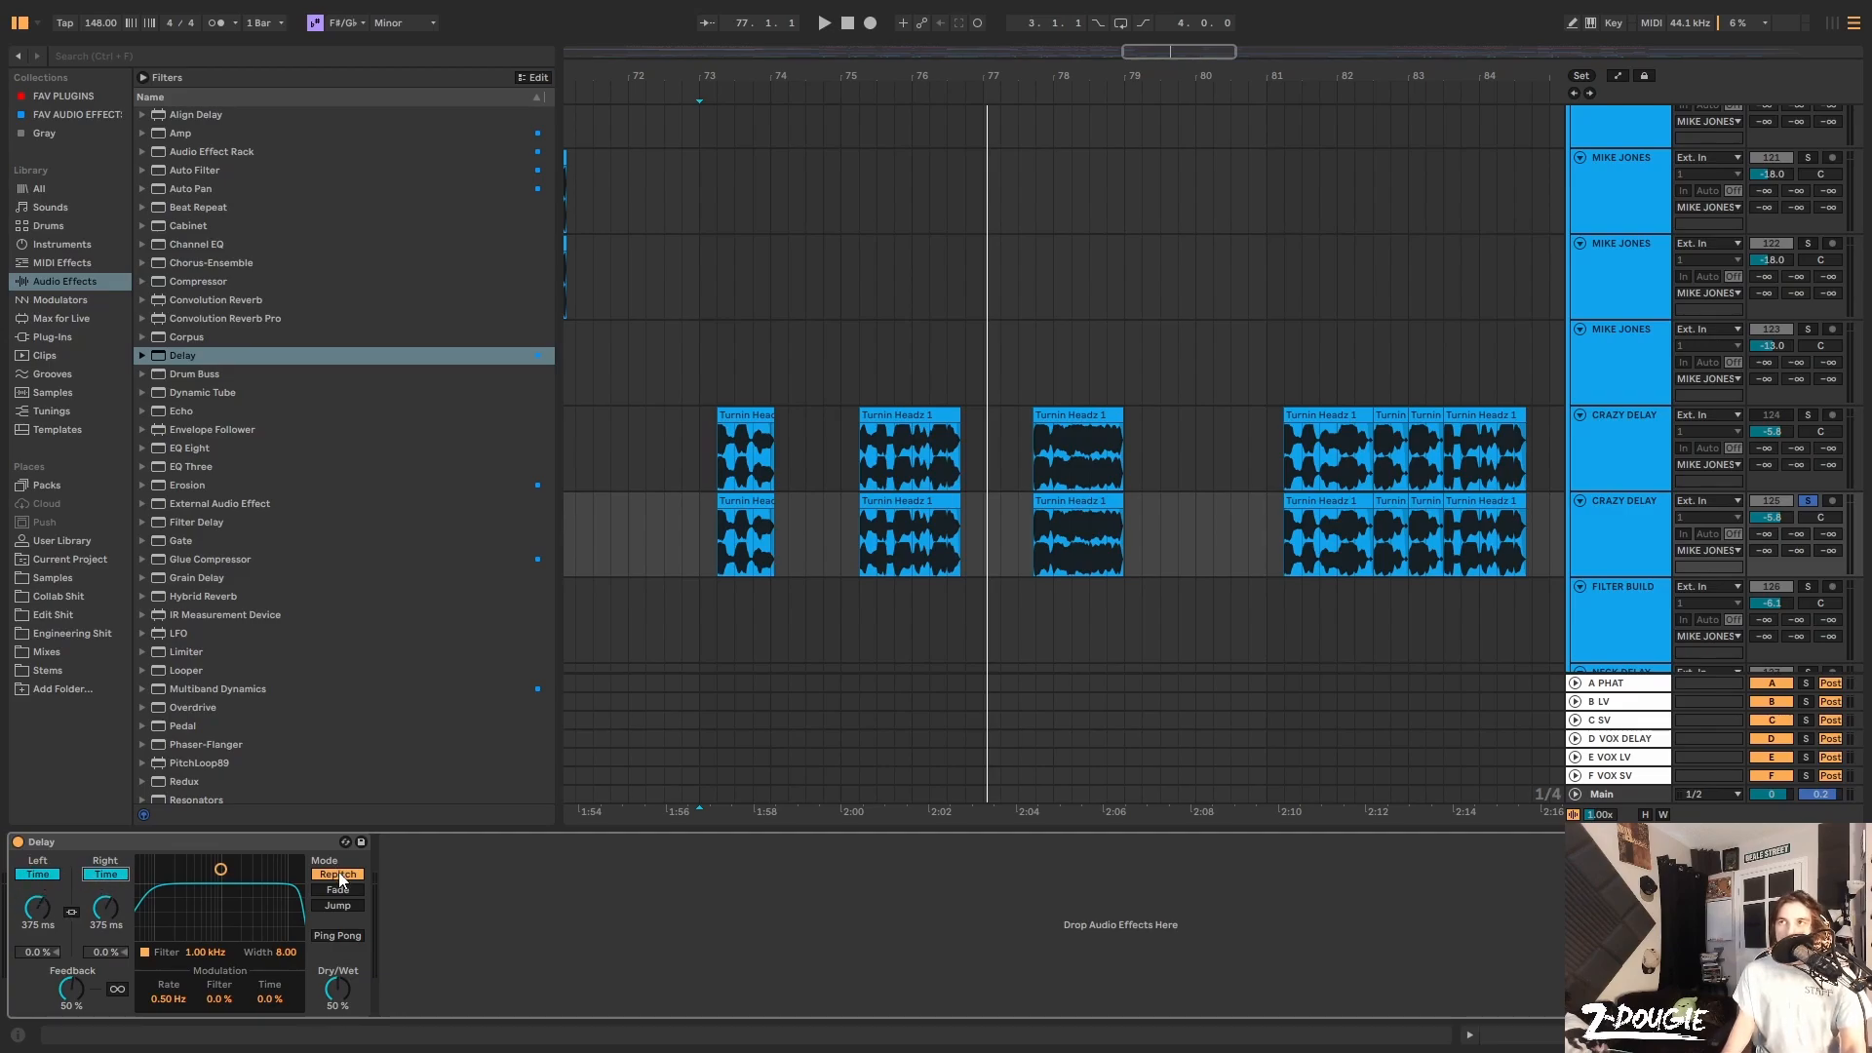
pyautogui.click(333, 937)
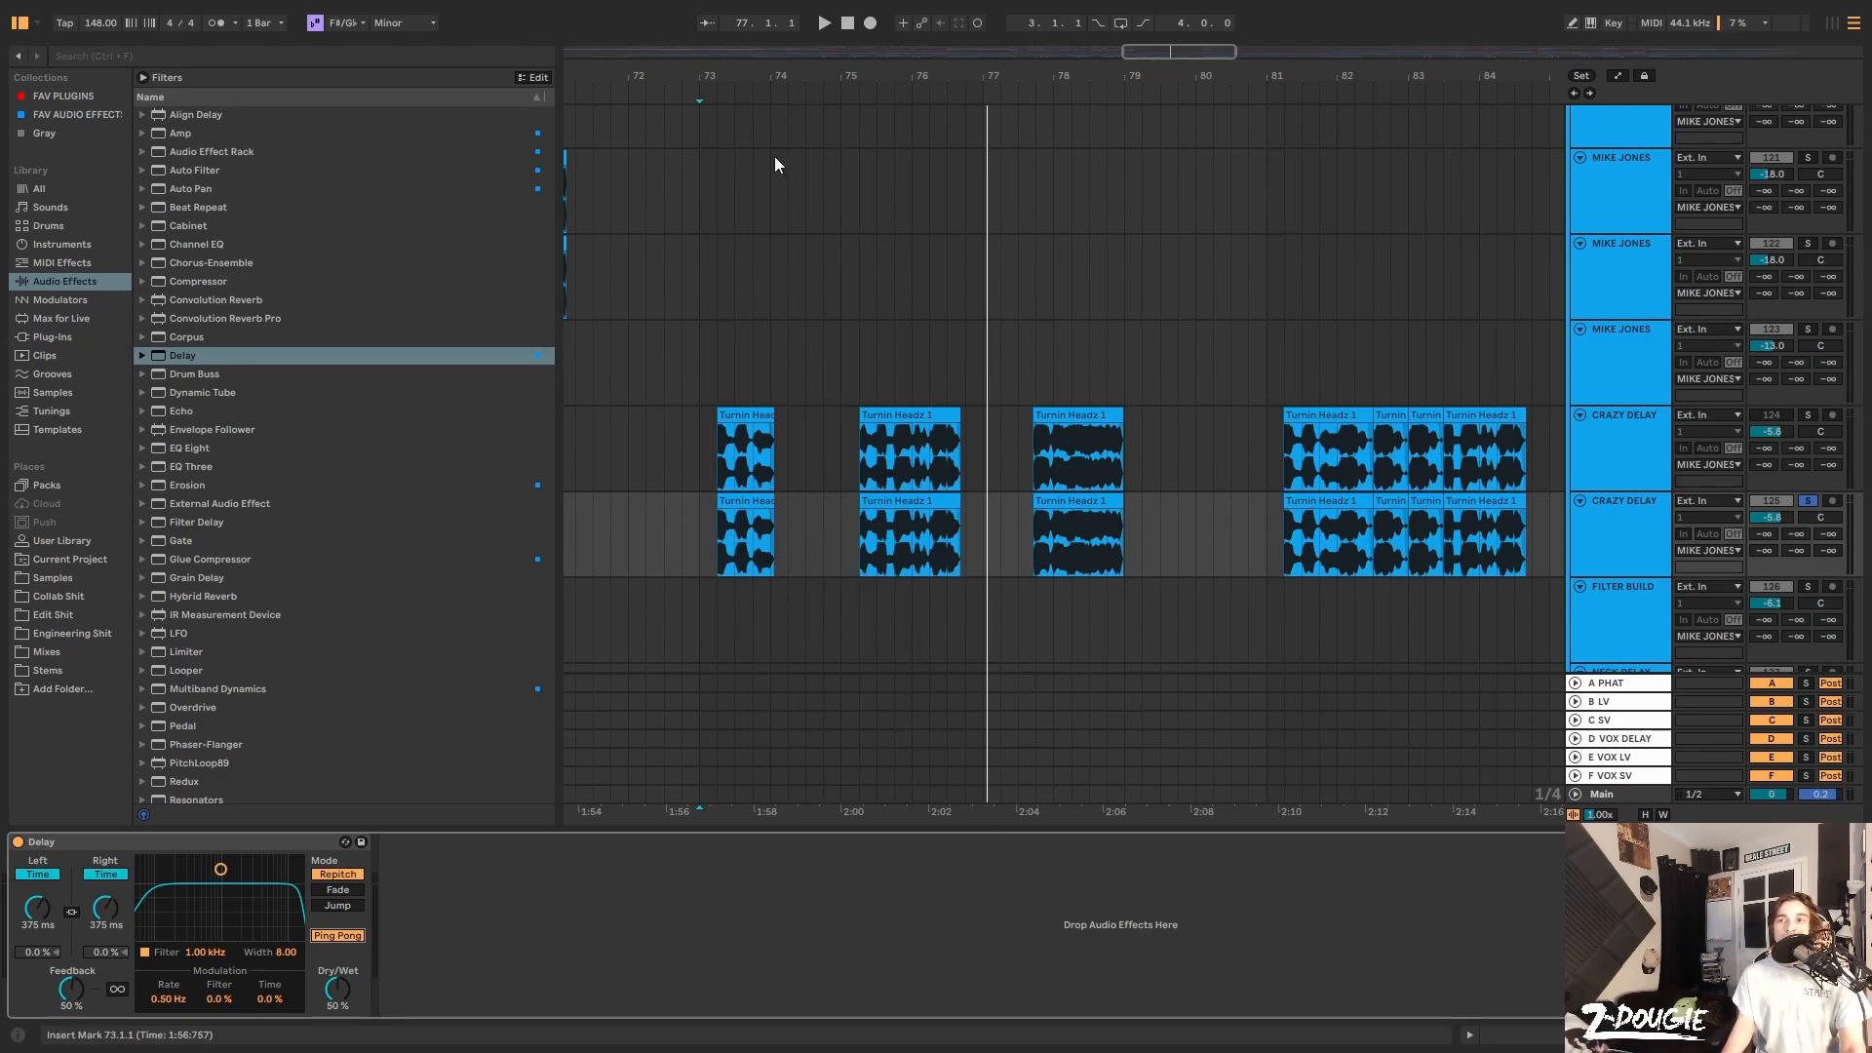
# Show automation and give the Delay's L Time and R Time separate lanes on the lower CRAZY DELAY track, folding the upper CRAZY DELAY track
pyautogui.moveTo(749, 75); pyautogui.dragTo(660, 76)
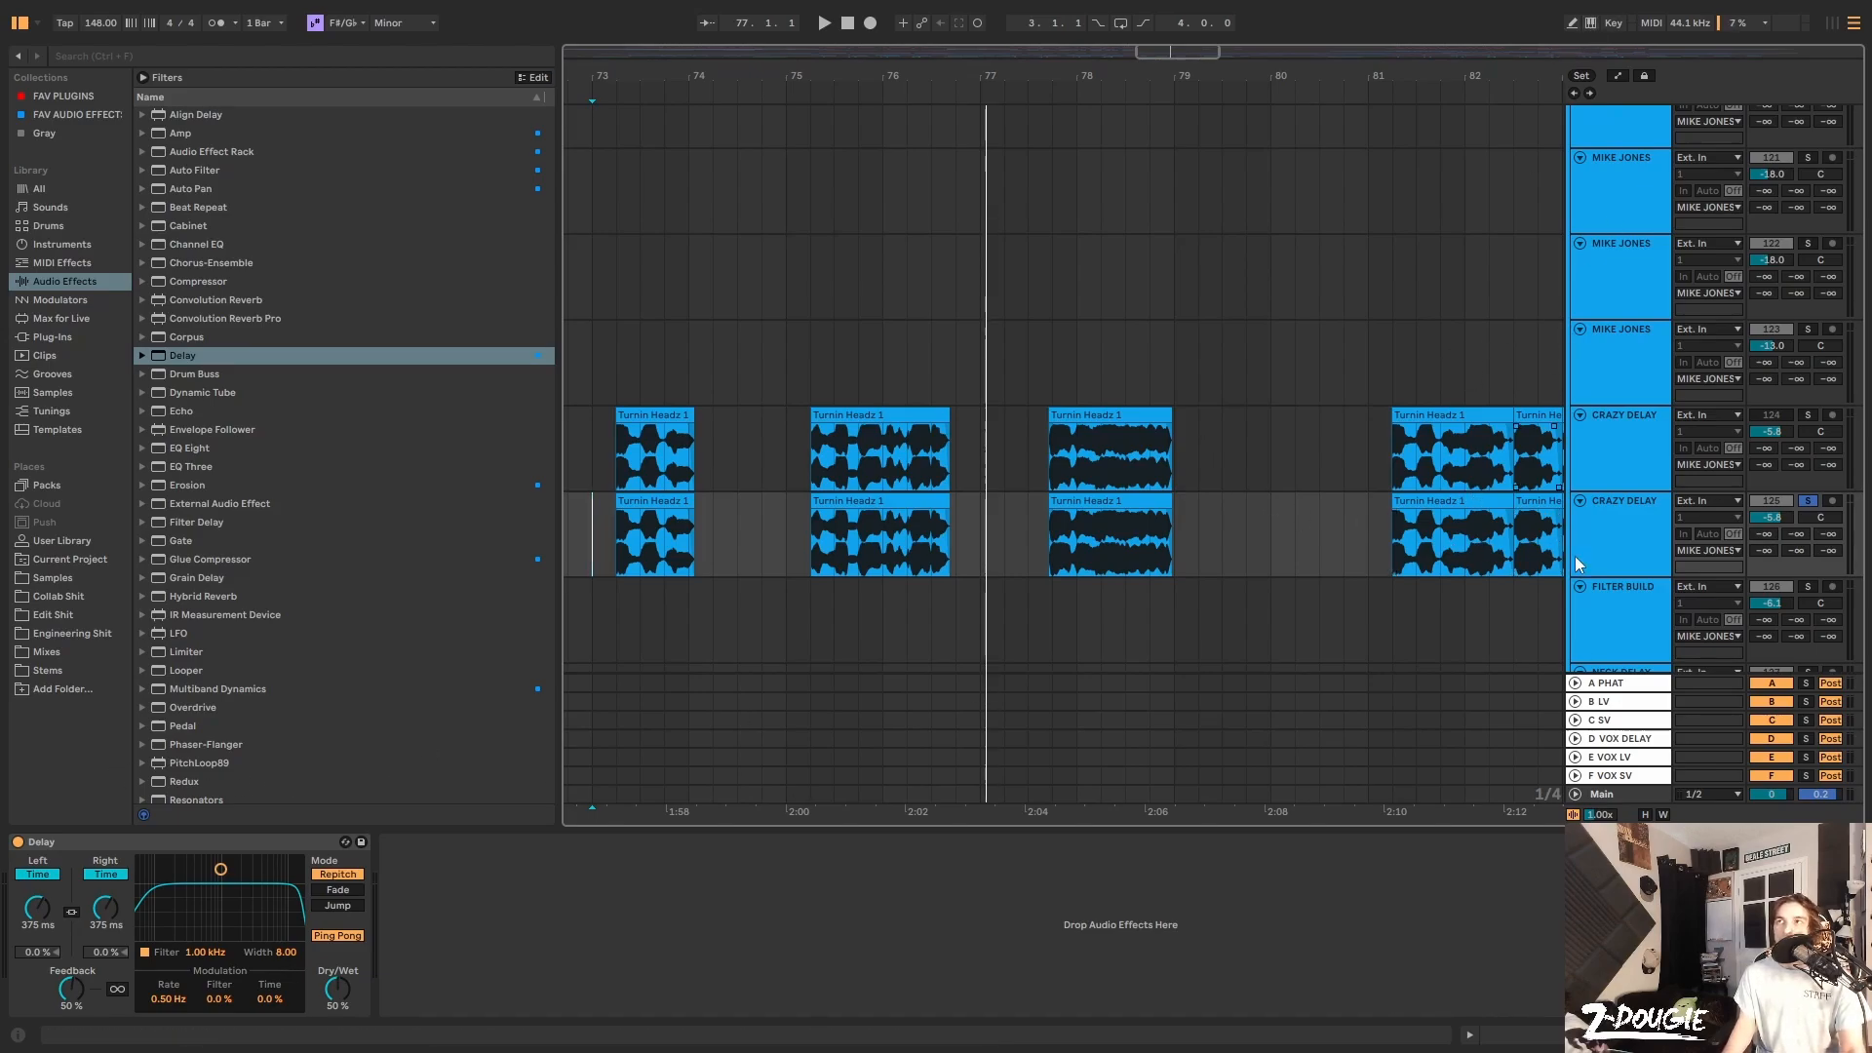
pyautogui.press('a')
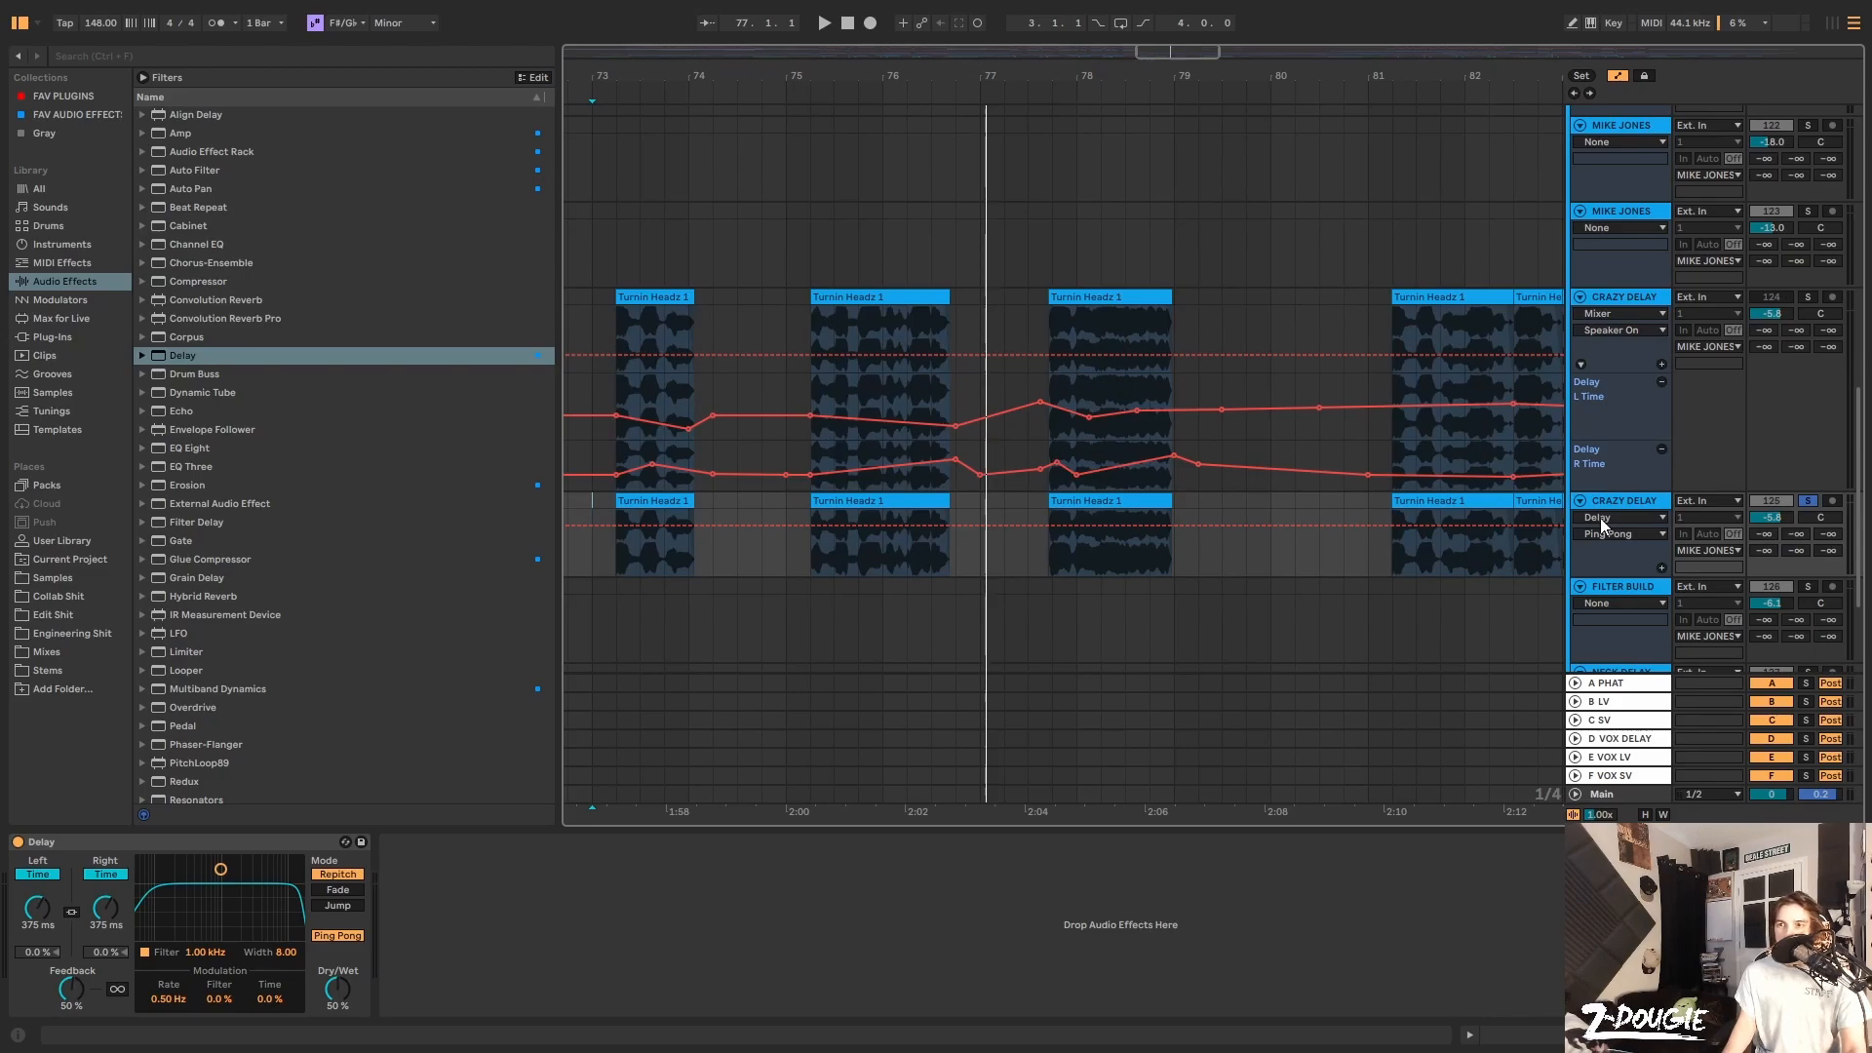
pyautogui.scroll(-3, 1616, 566)
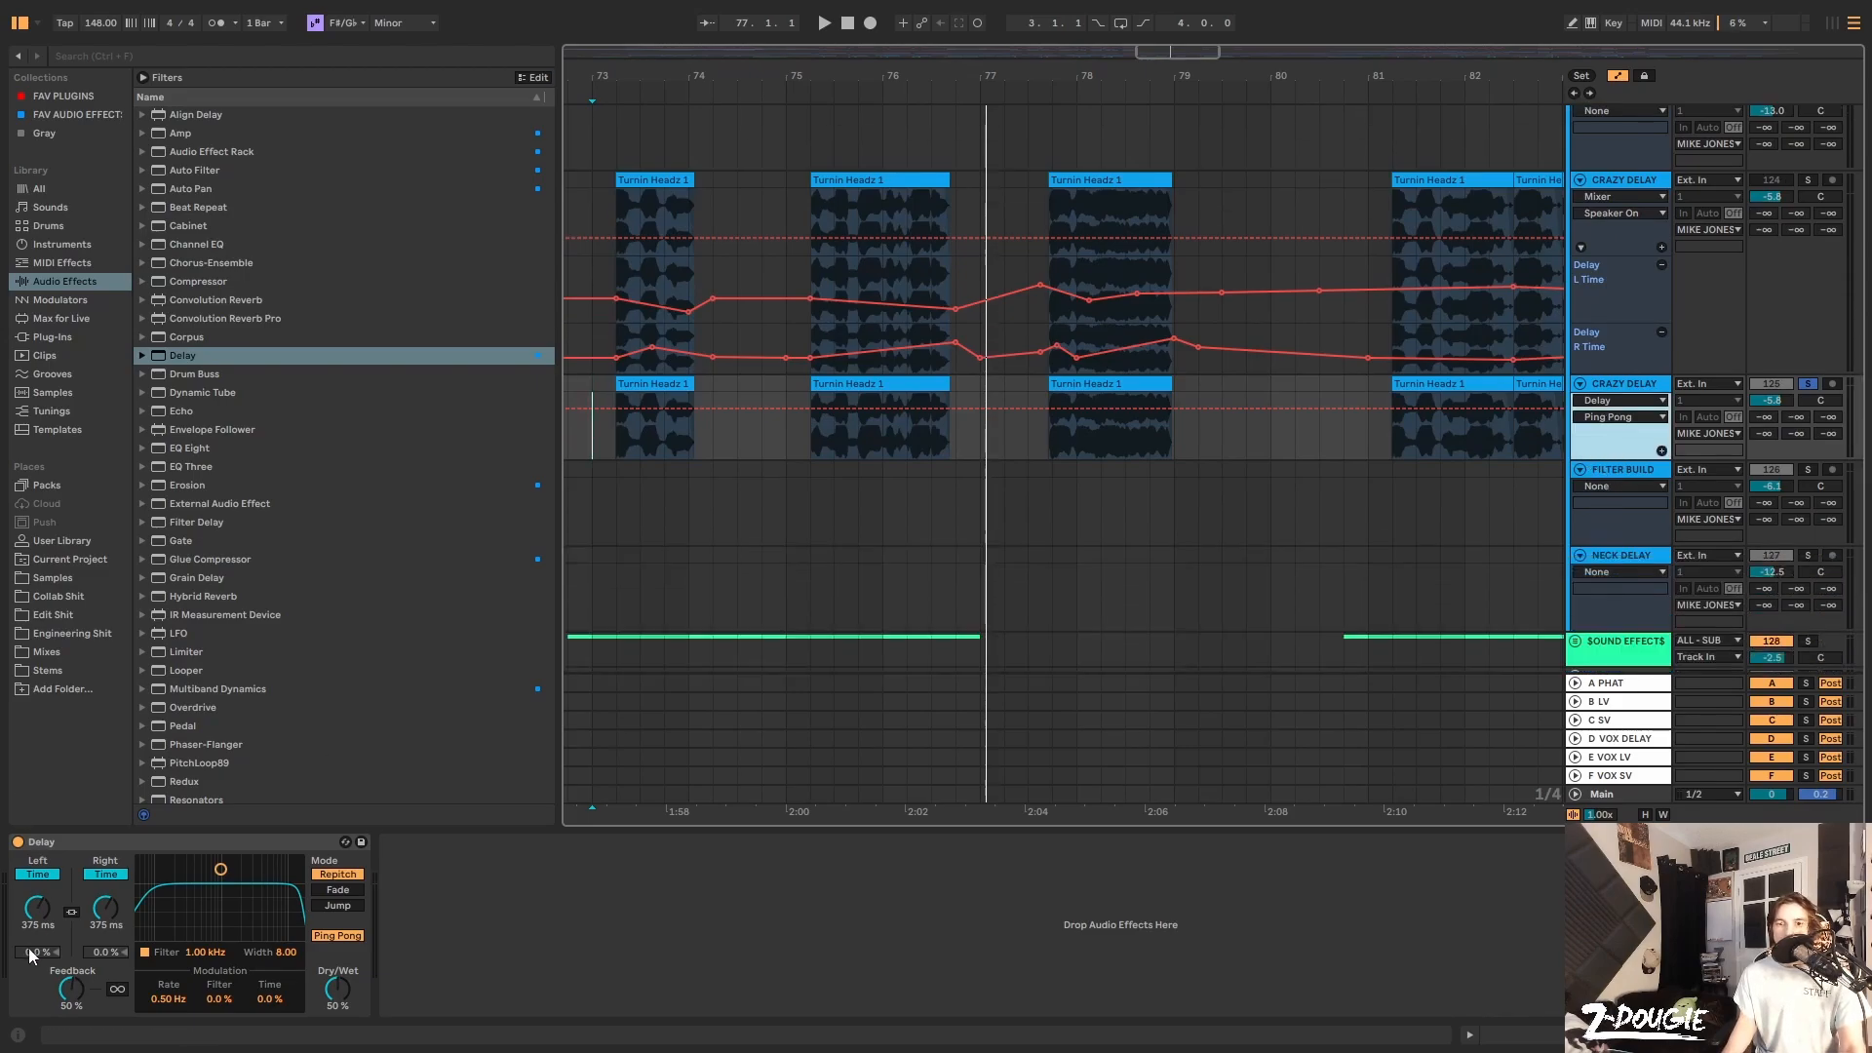
pyautogui.click(35, 914)
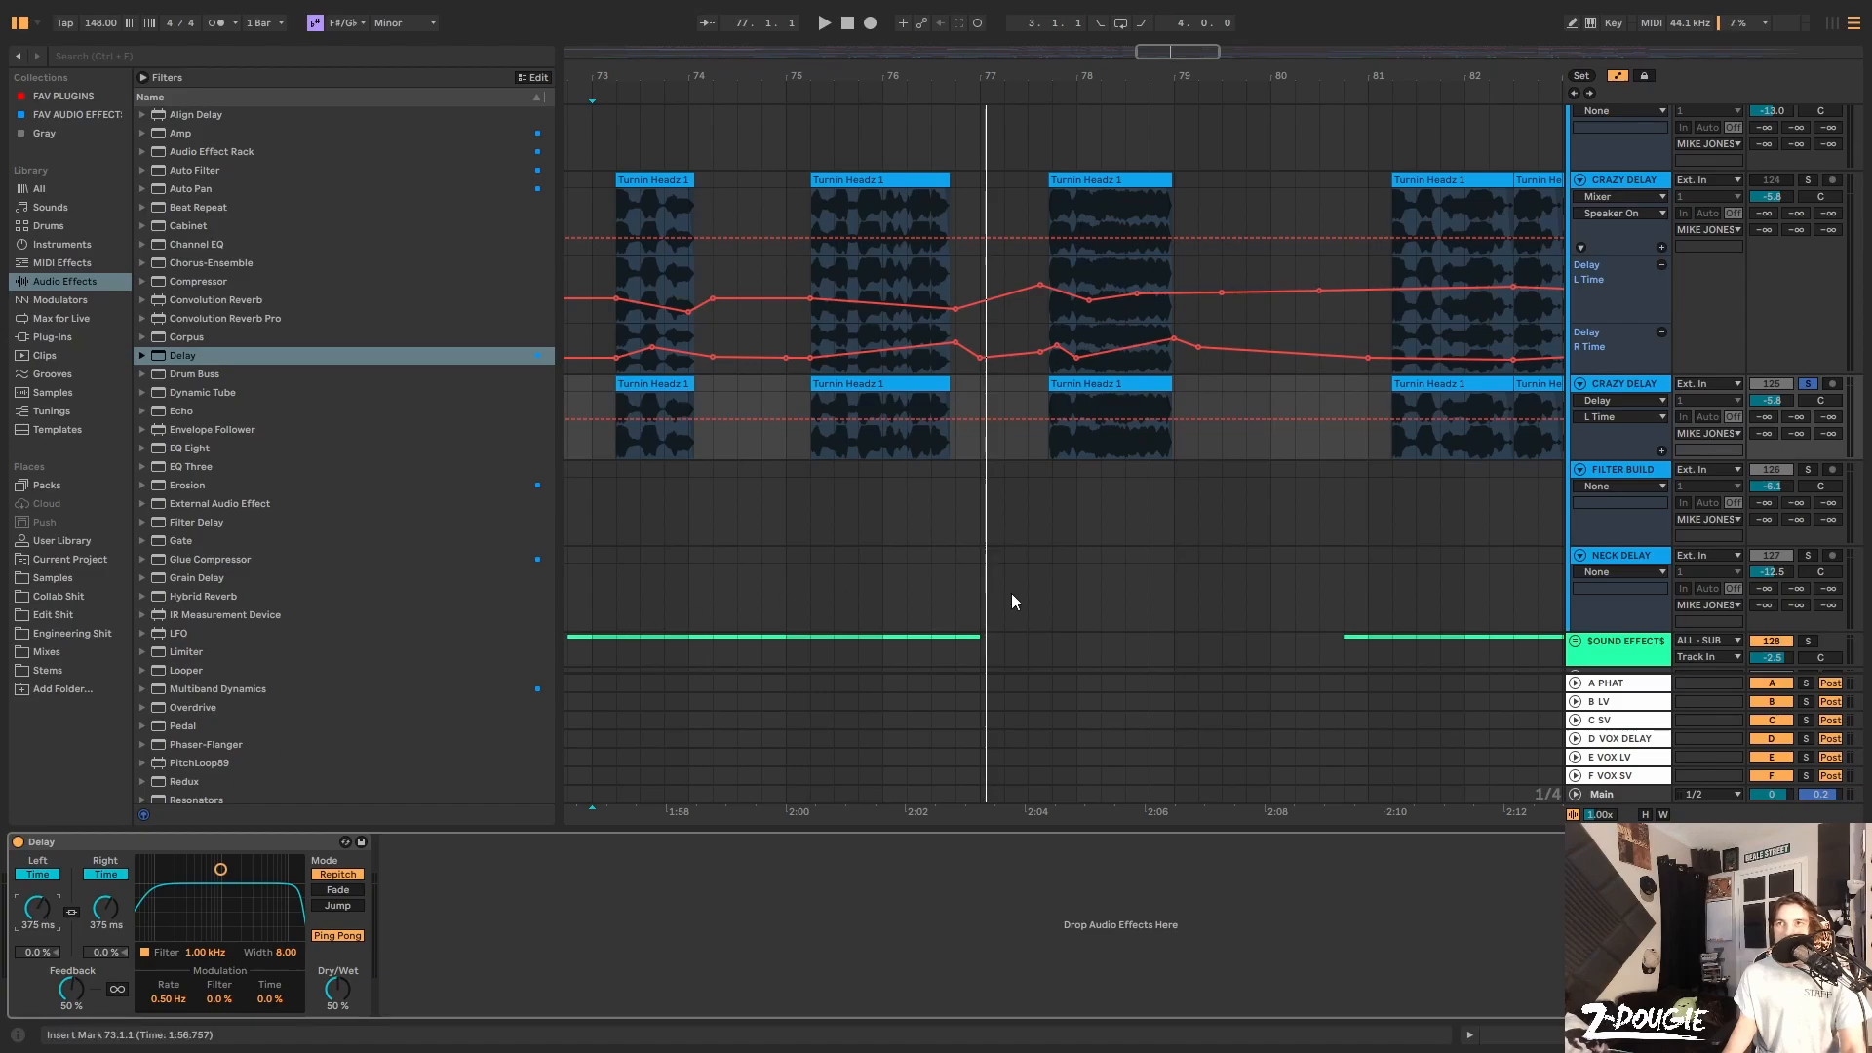
pyautogui.click(1661, 451)
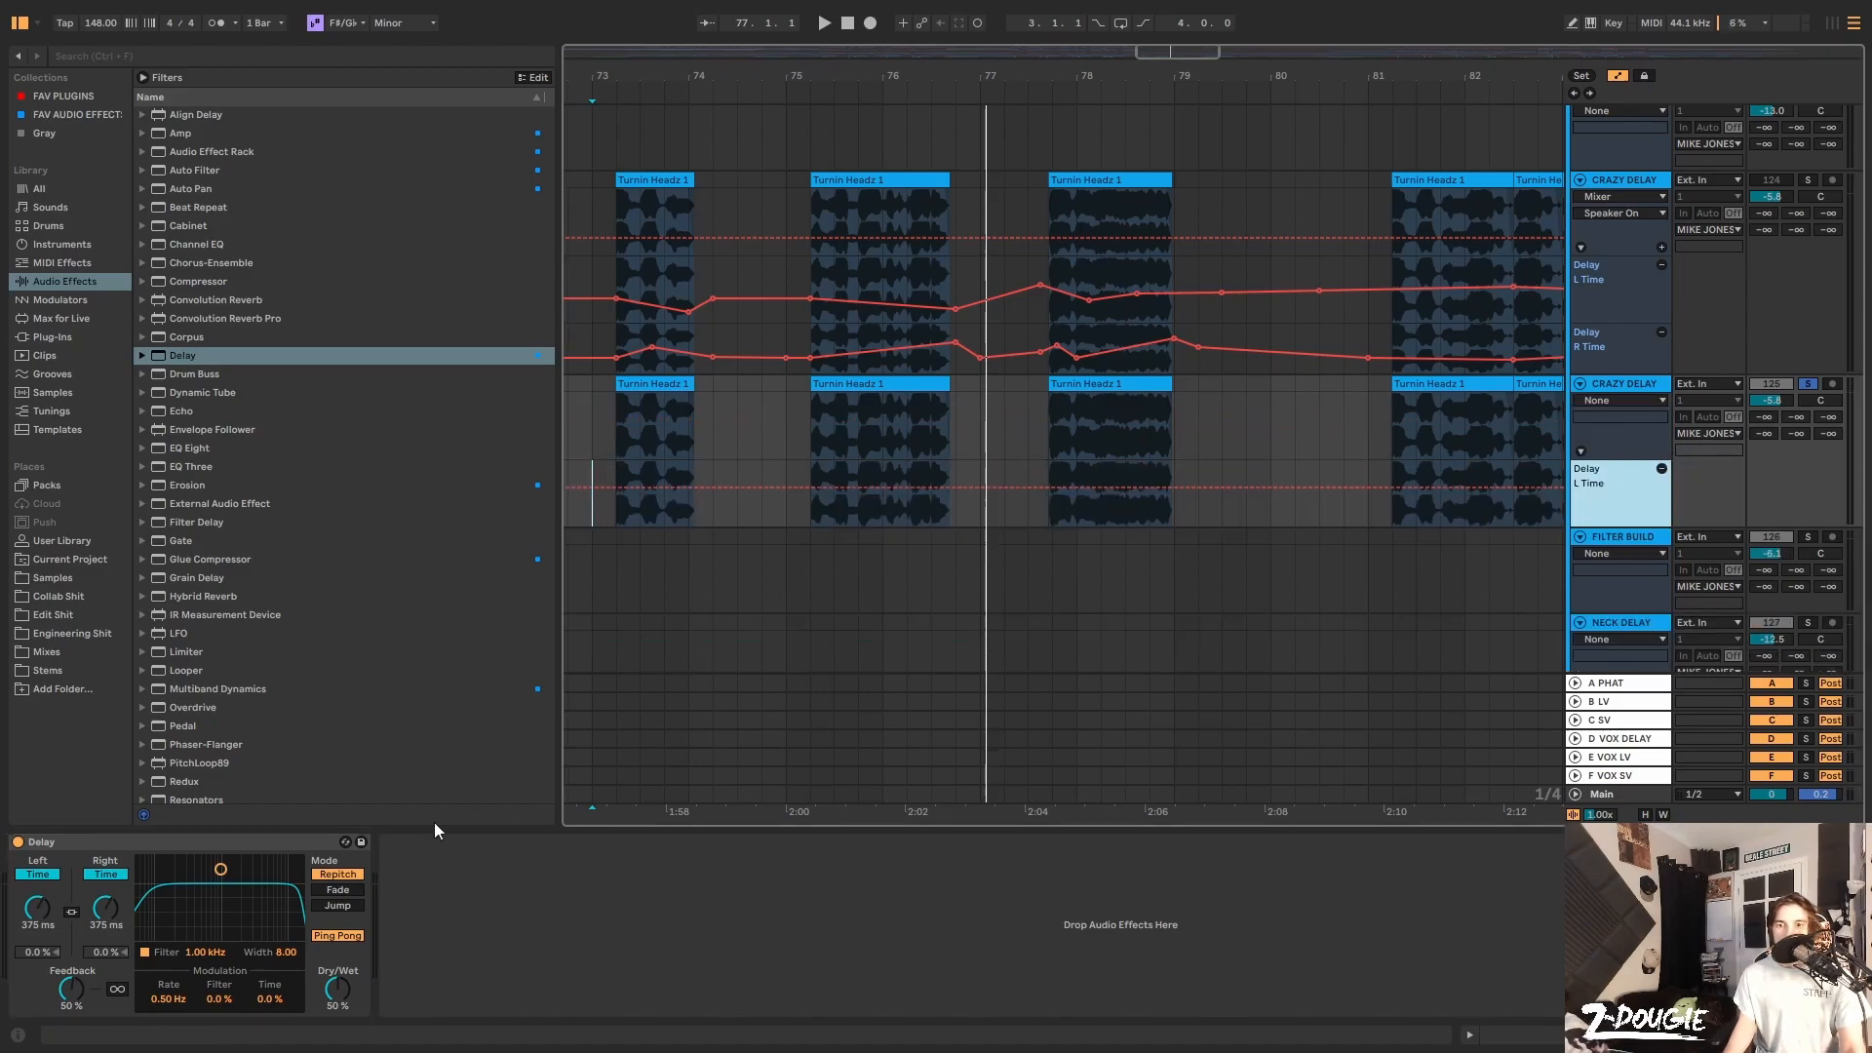
pyautogui.click(120, 910)
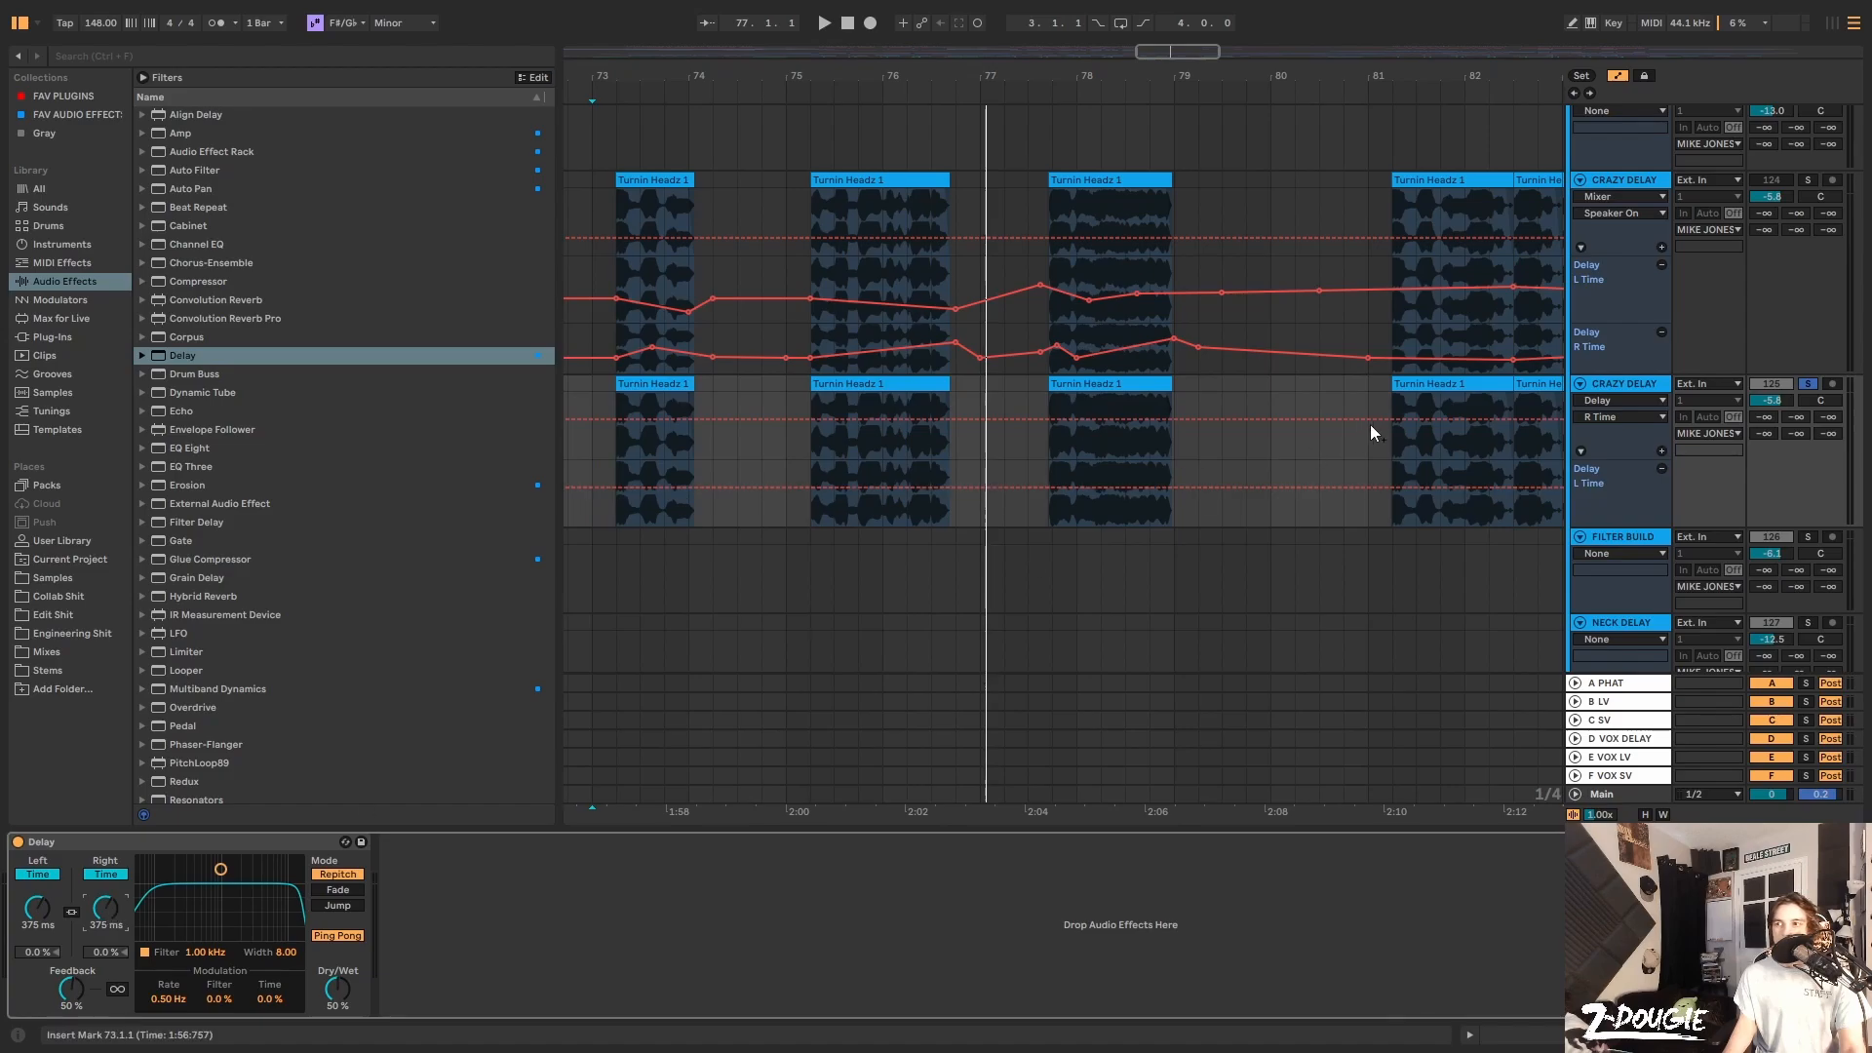
pyautogui.click(1662, 452)
pyautogui.click(1579, 181)
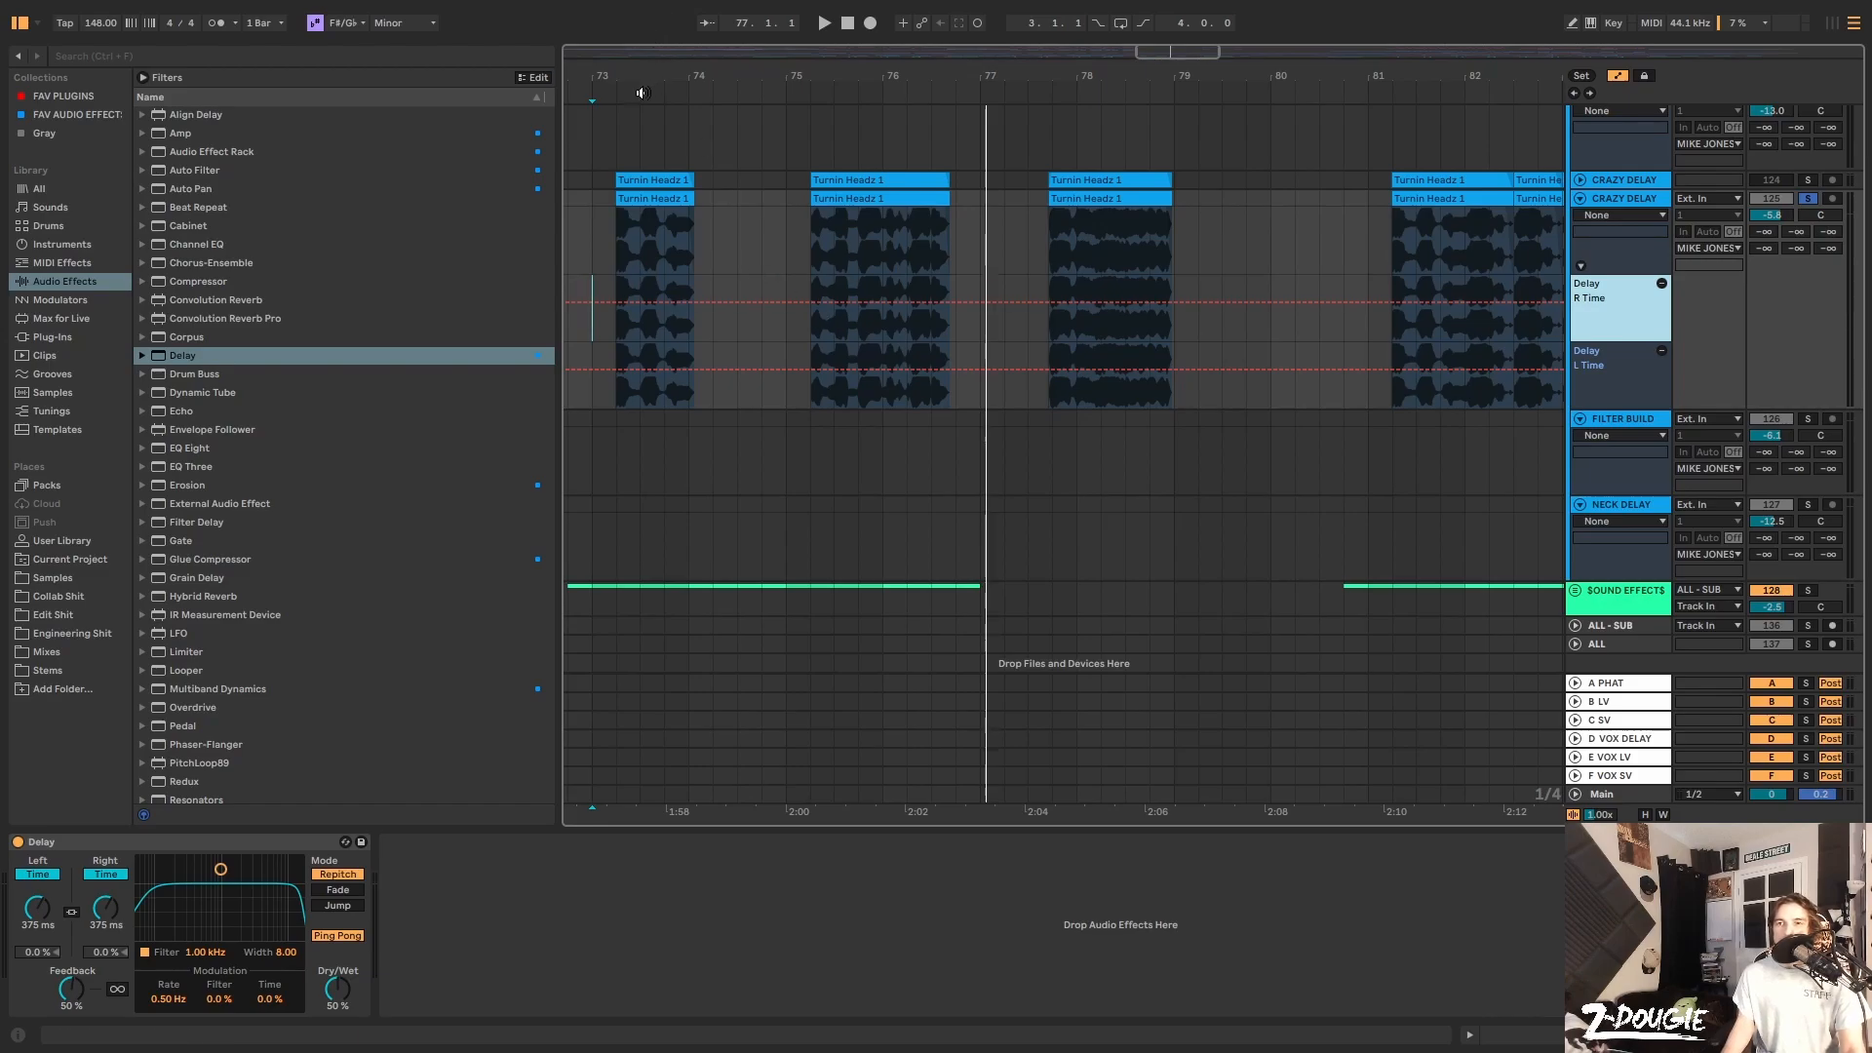
# Automate R Time to ramp up from about 2.66 ms at the first vocal clip's start to about 682 ms near its end
pyautogui.moveTo(636, 75); pyautogui.dragTo(687, 112)
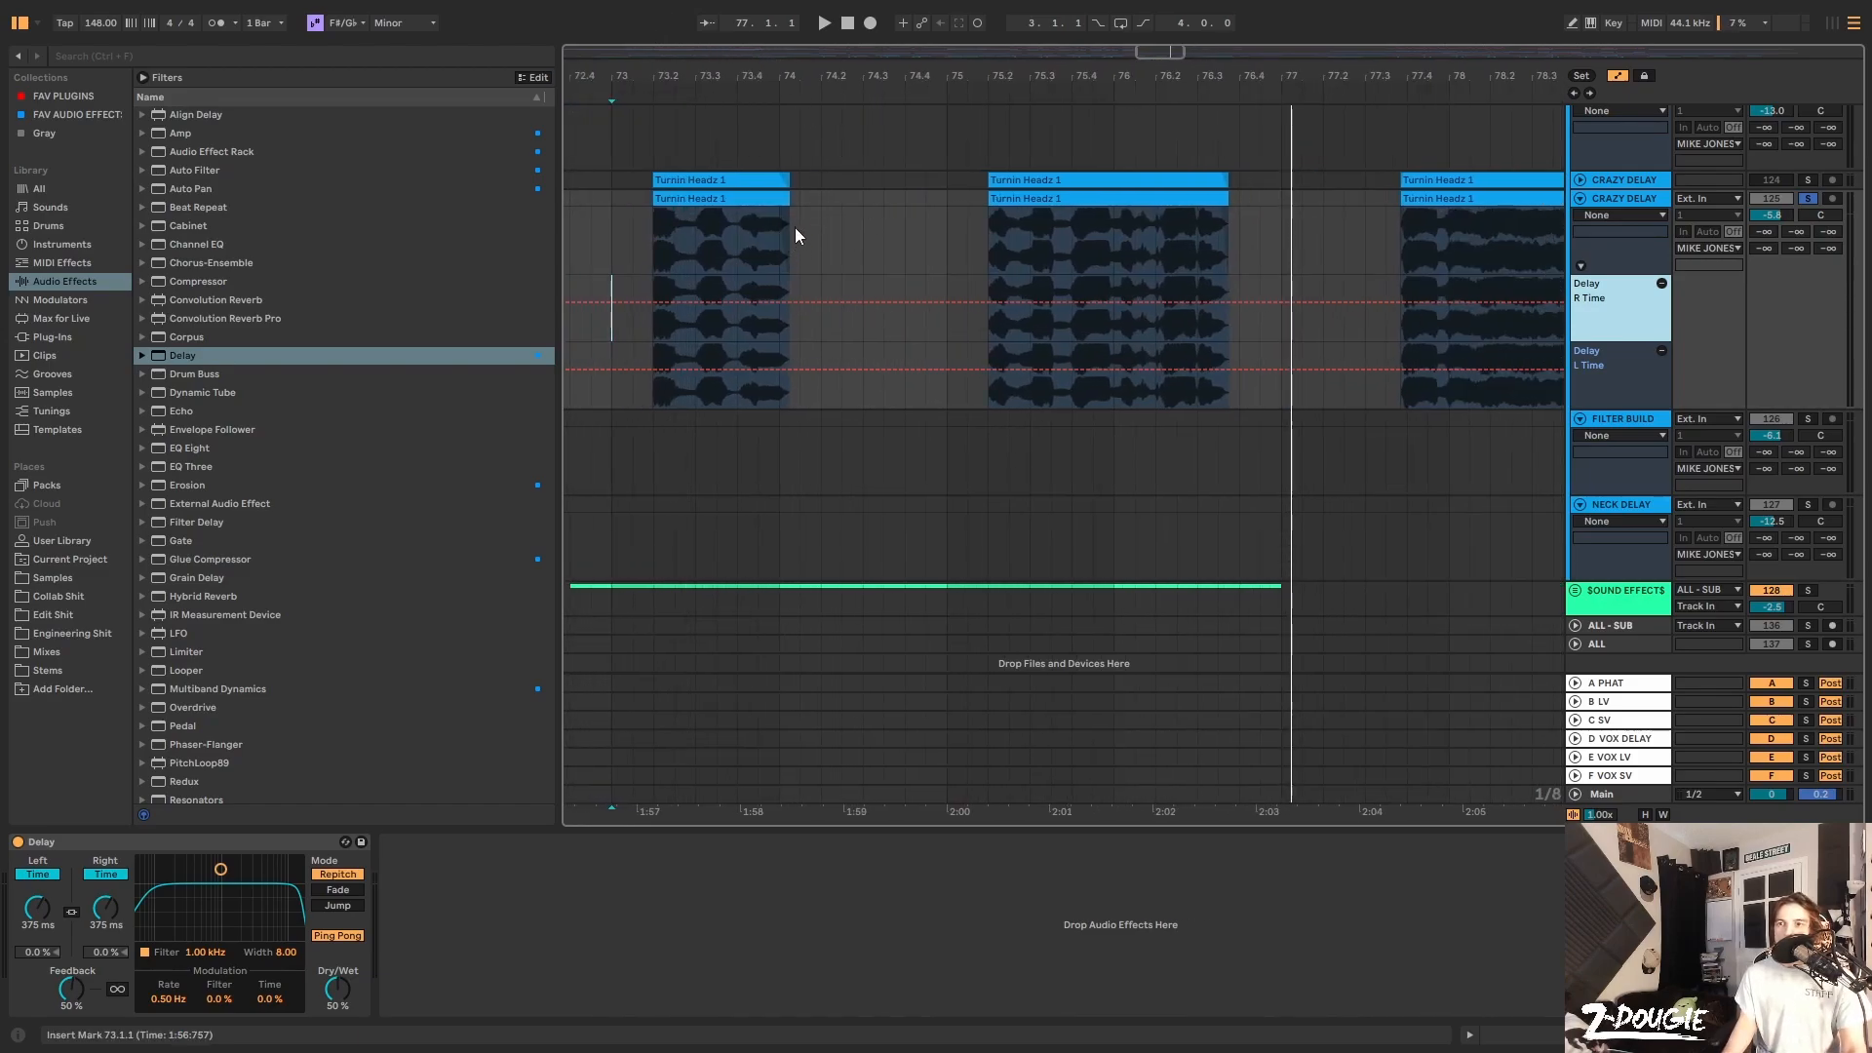
pyautogui.moveTo(651, 307); pyautogui.dragTo(654, 327)
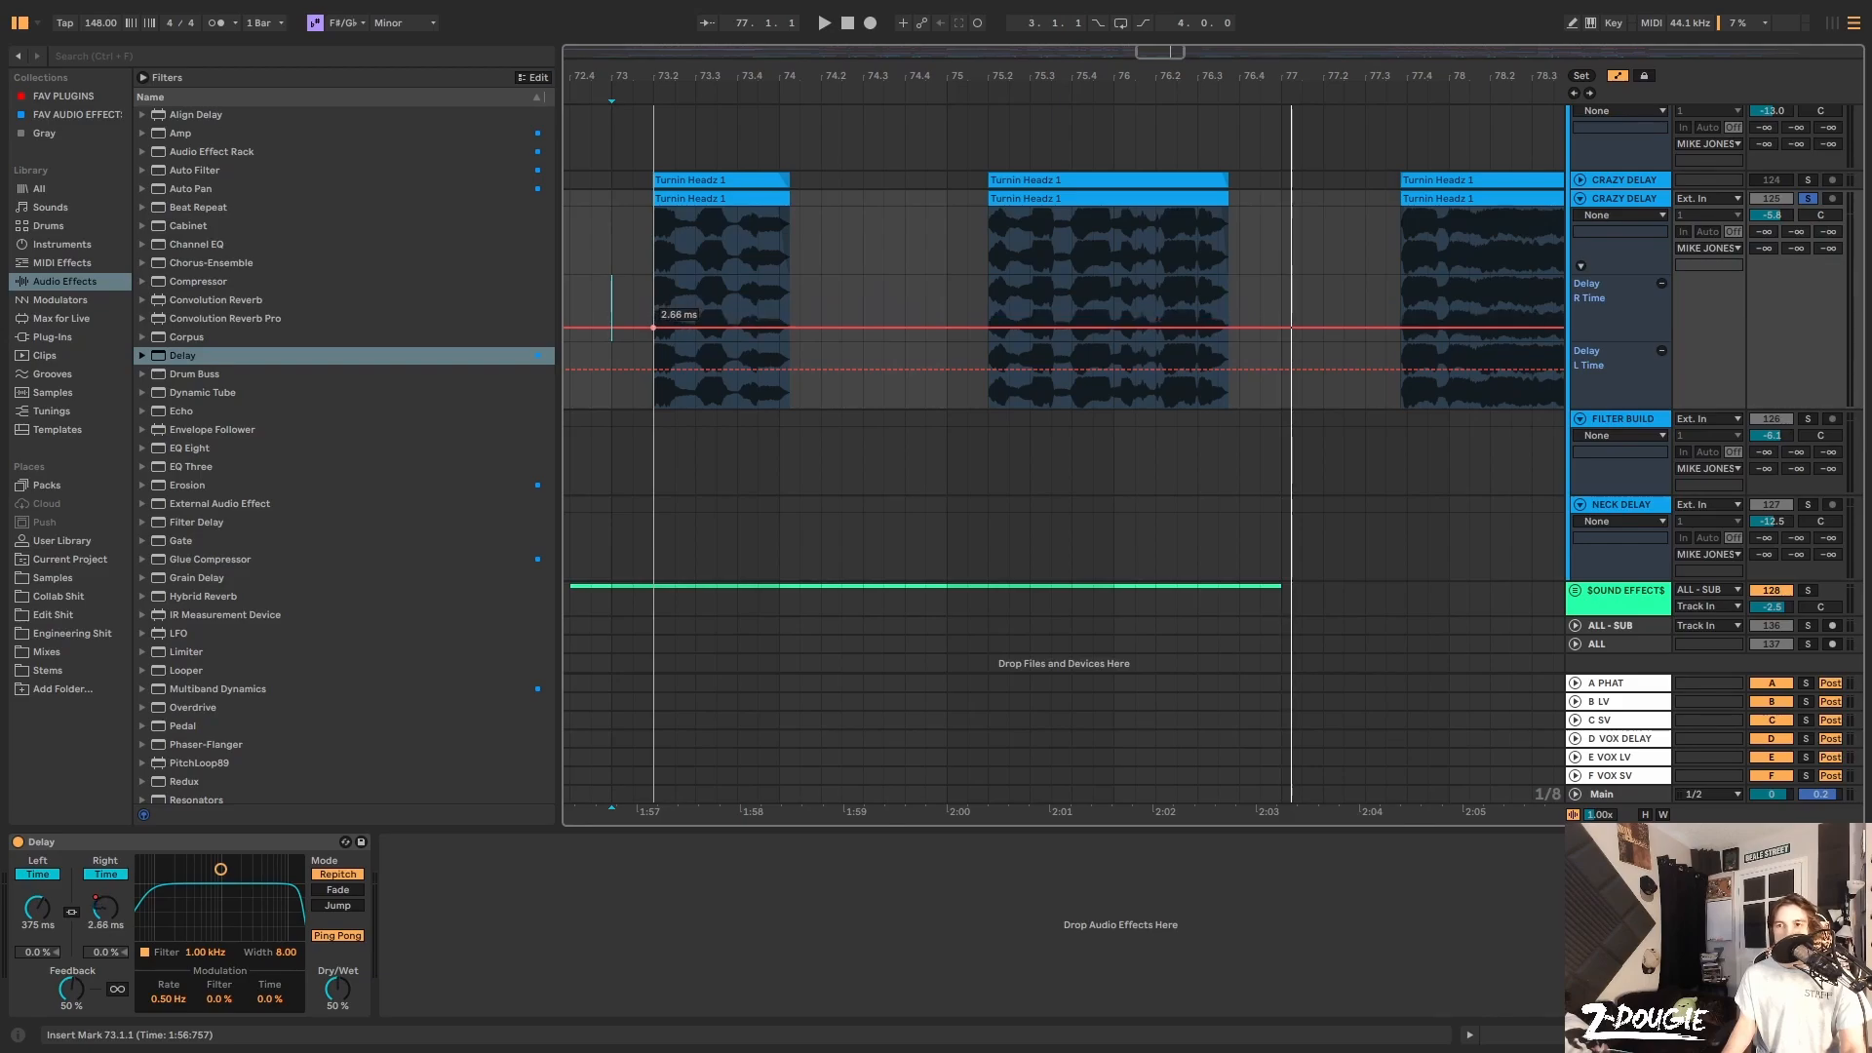
pyautogui.moveTo(800, 326)
pyautogui.mouseDown()
pyautogui.moveTo(799, 293)
pyautogui.moveTo(779, 297)
pyautogui.mouseUp()
# Automate L Time to ramp down from 375 ms at the first vocal clip's start to about 3.38 ms just past its end
pyautogui.click(651, 371)
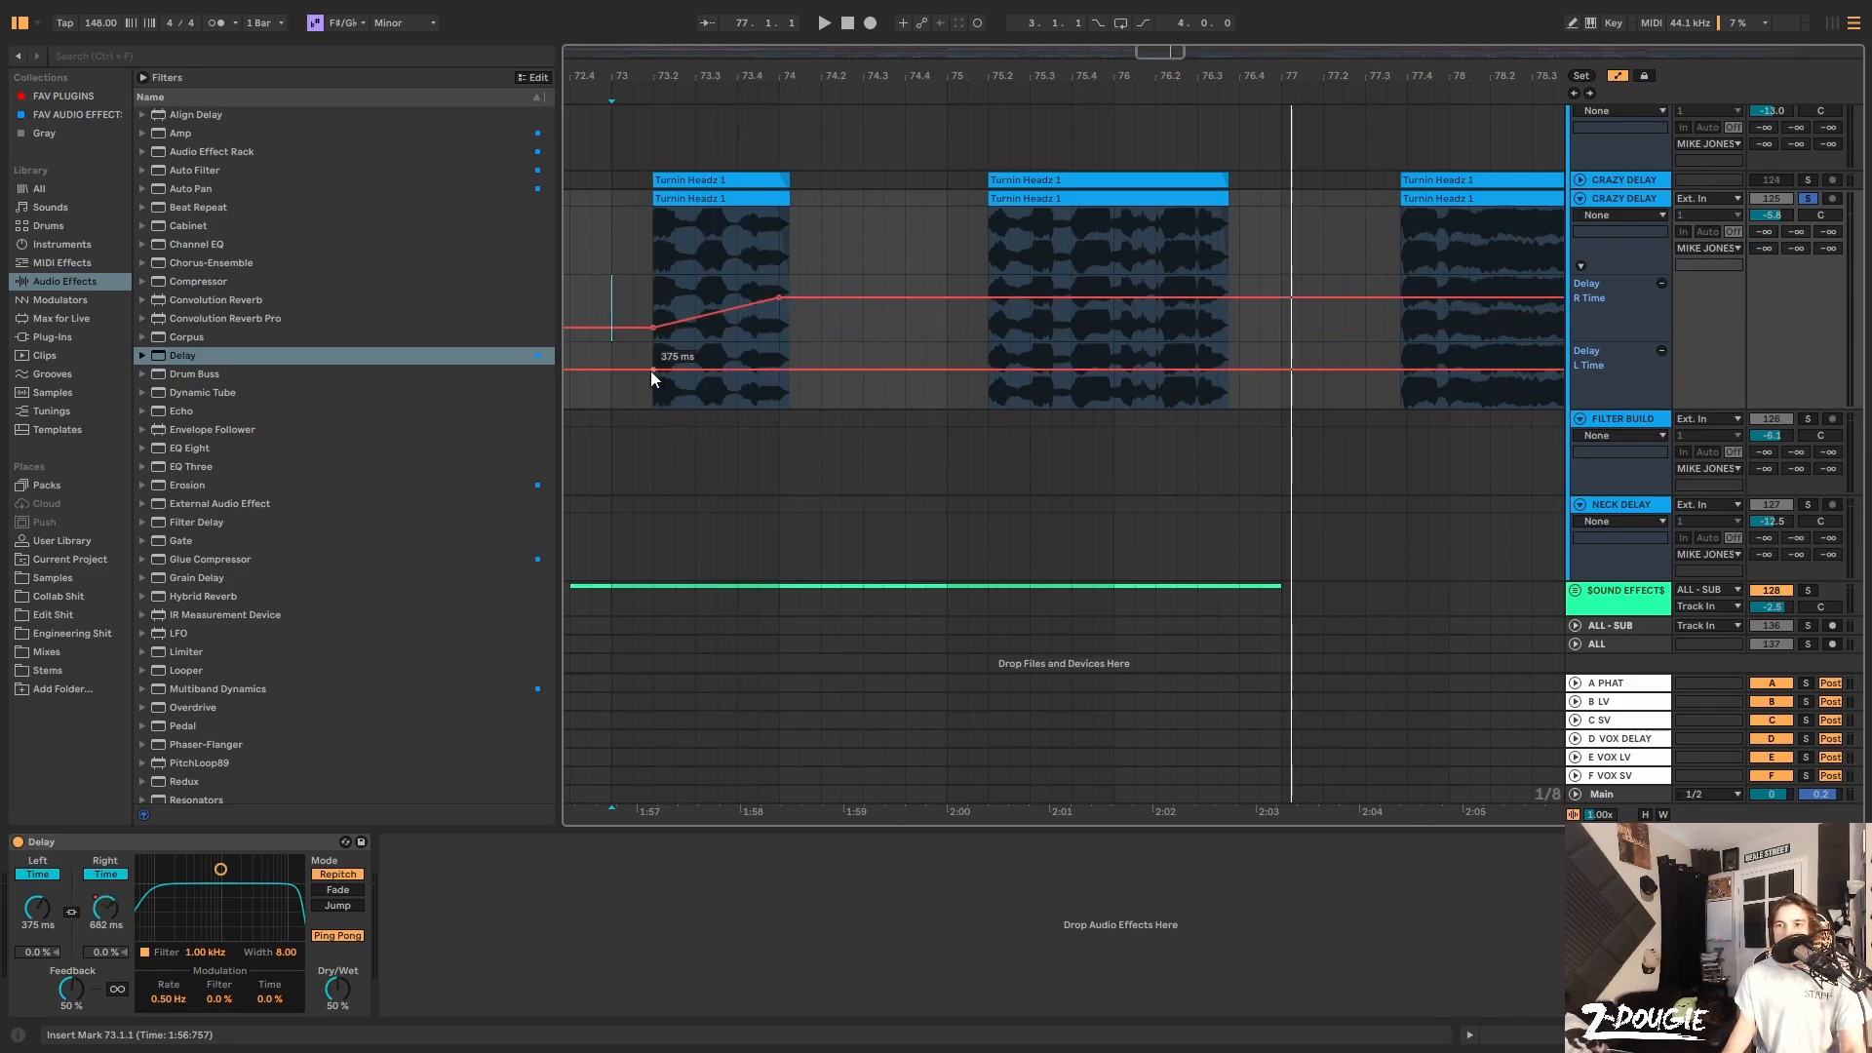
pyautogui.click(796, 373)
pyautogui.moveTo(796, 373); pyautogui.dragTo(800, 394)
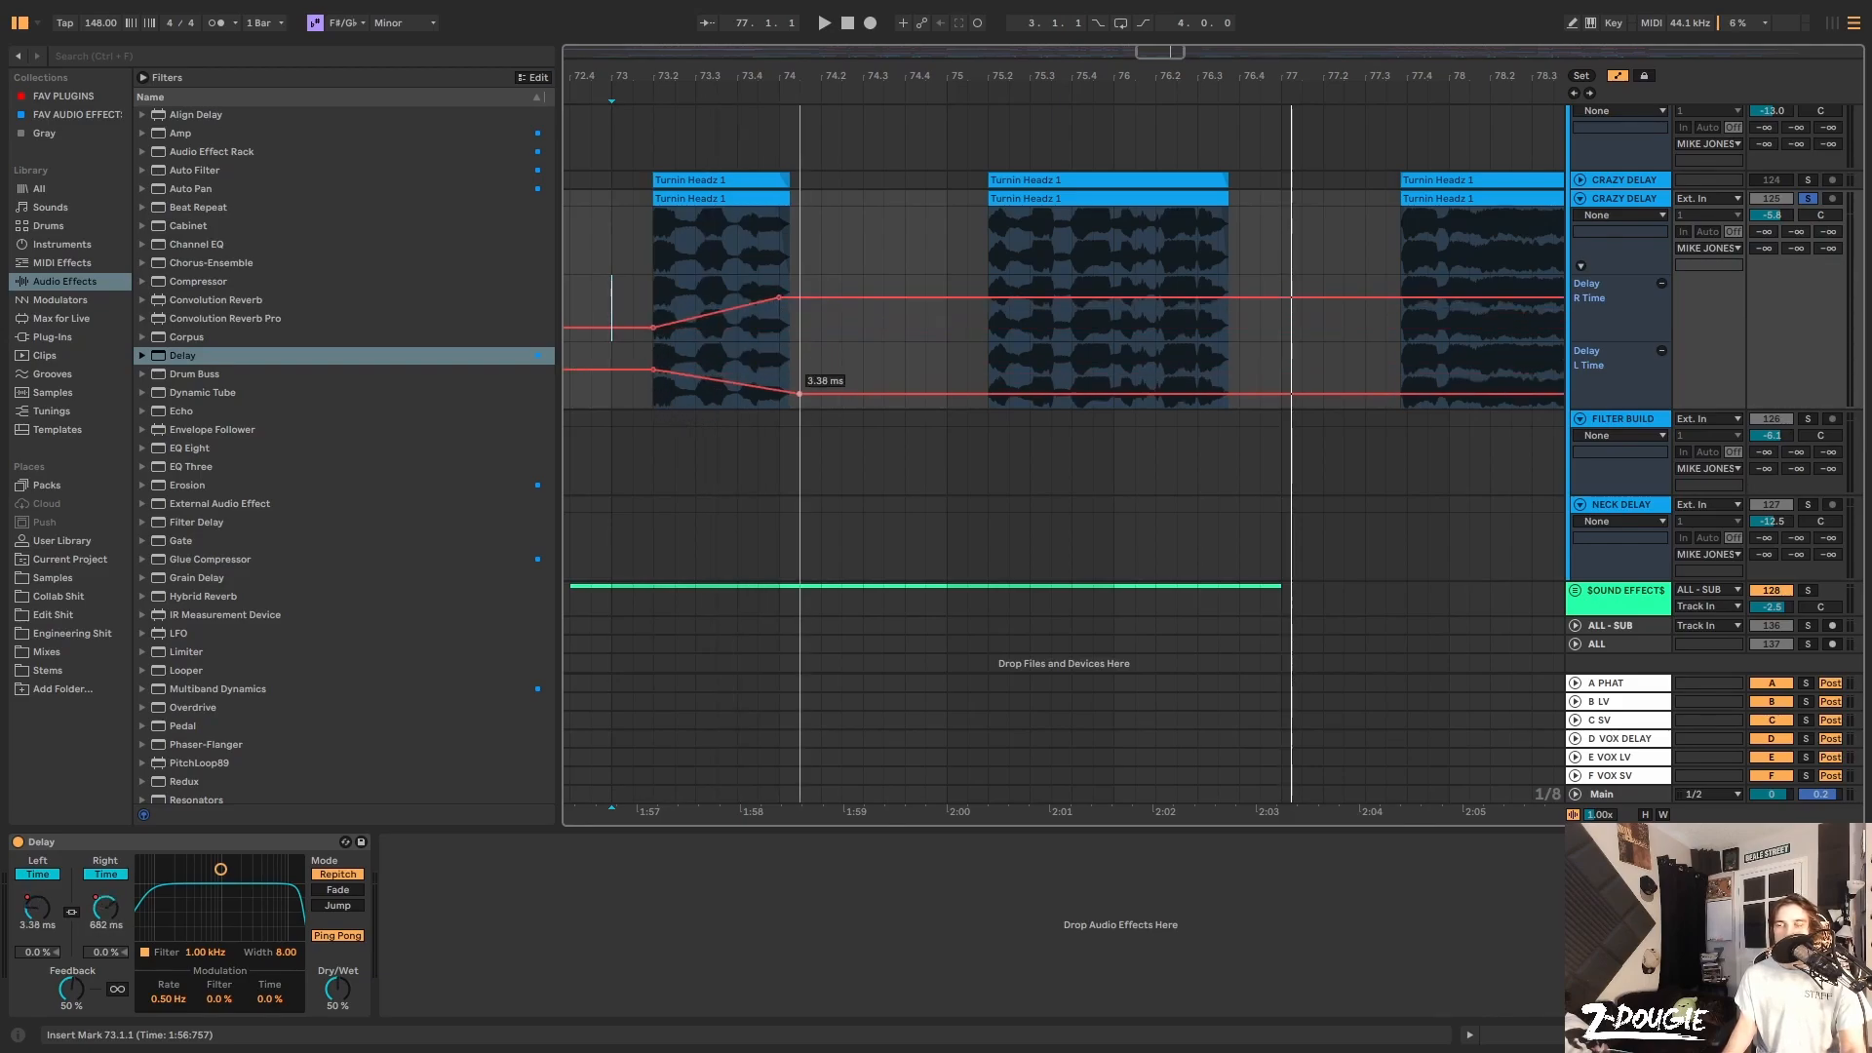
# Play the first vocal clip with the delay time automation from bar 73, and switch the Delay device off
pyautogui.press('space')
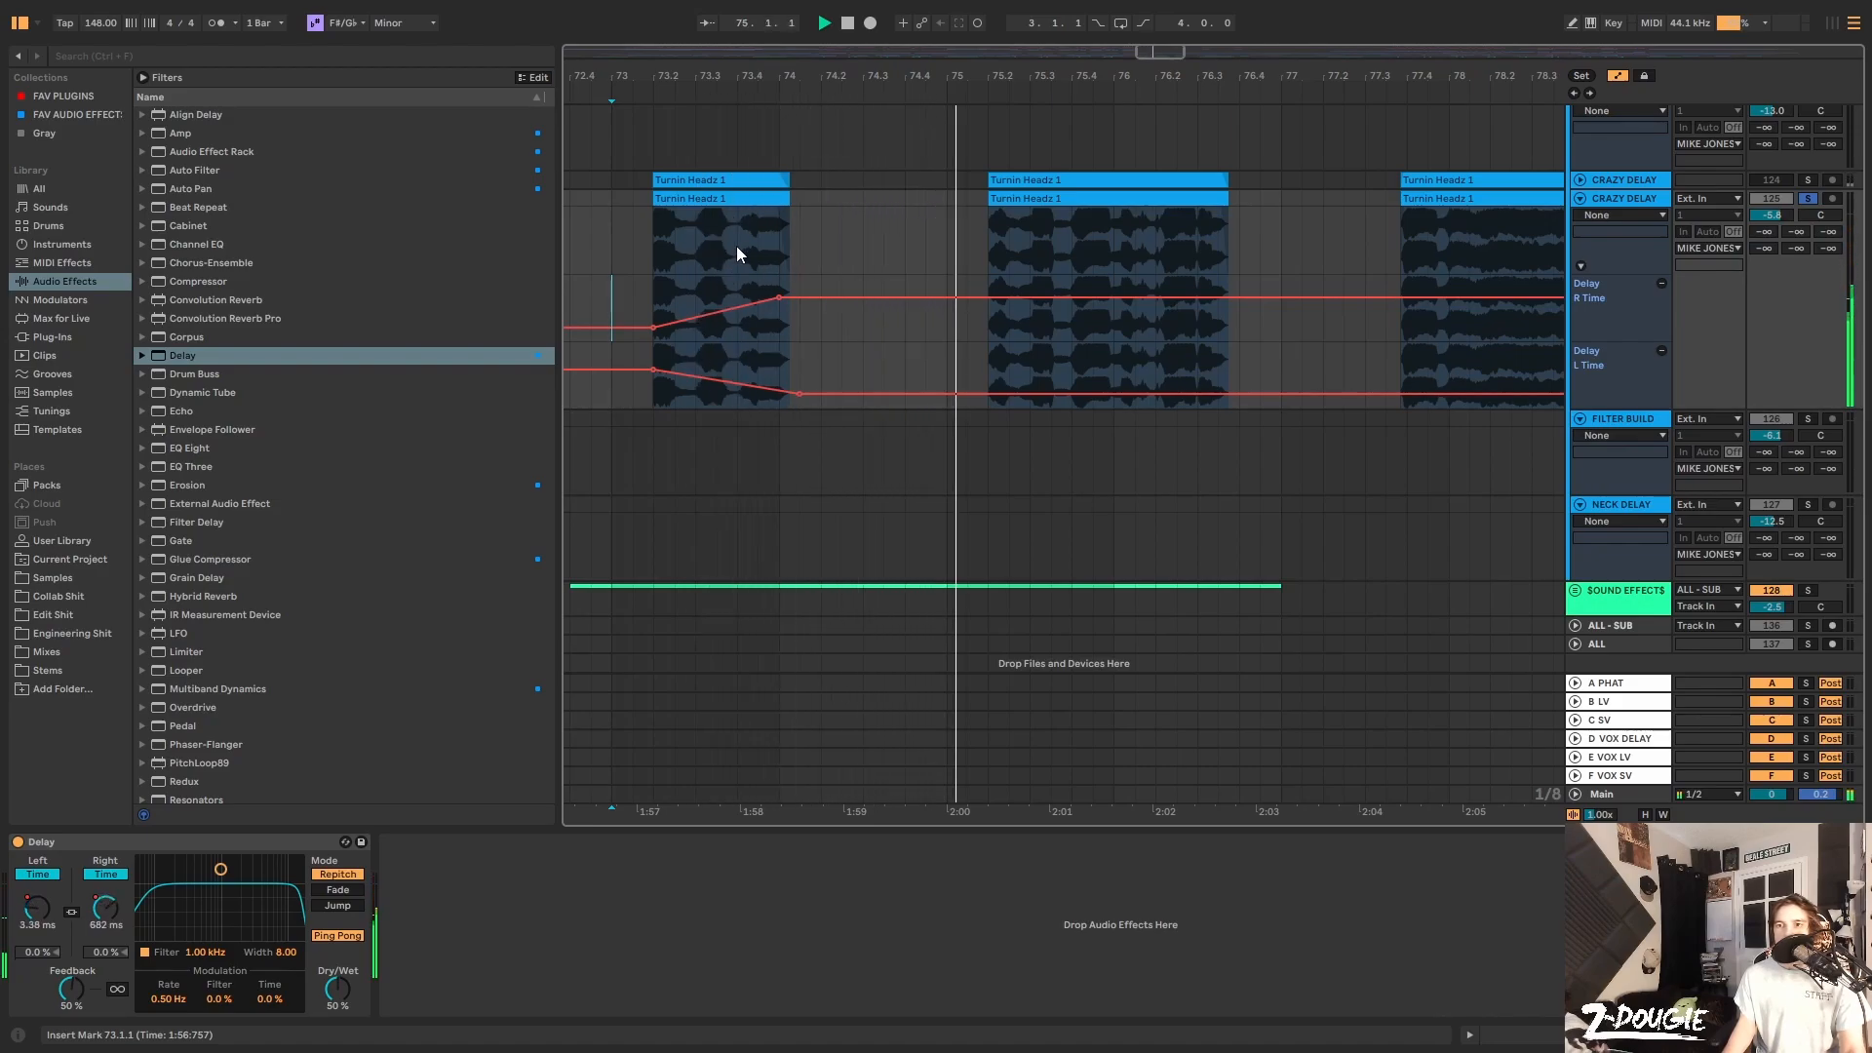
pyautogui.press('space')
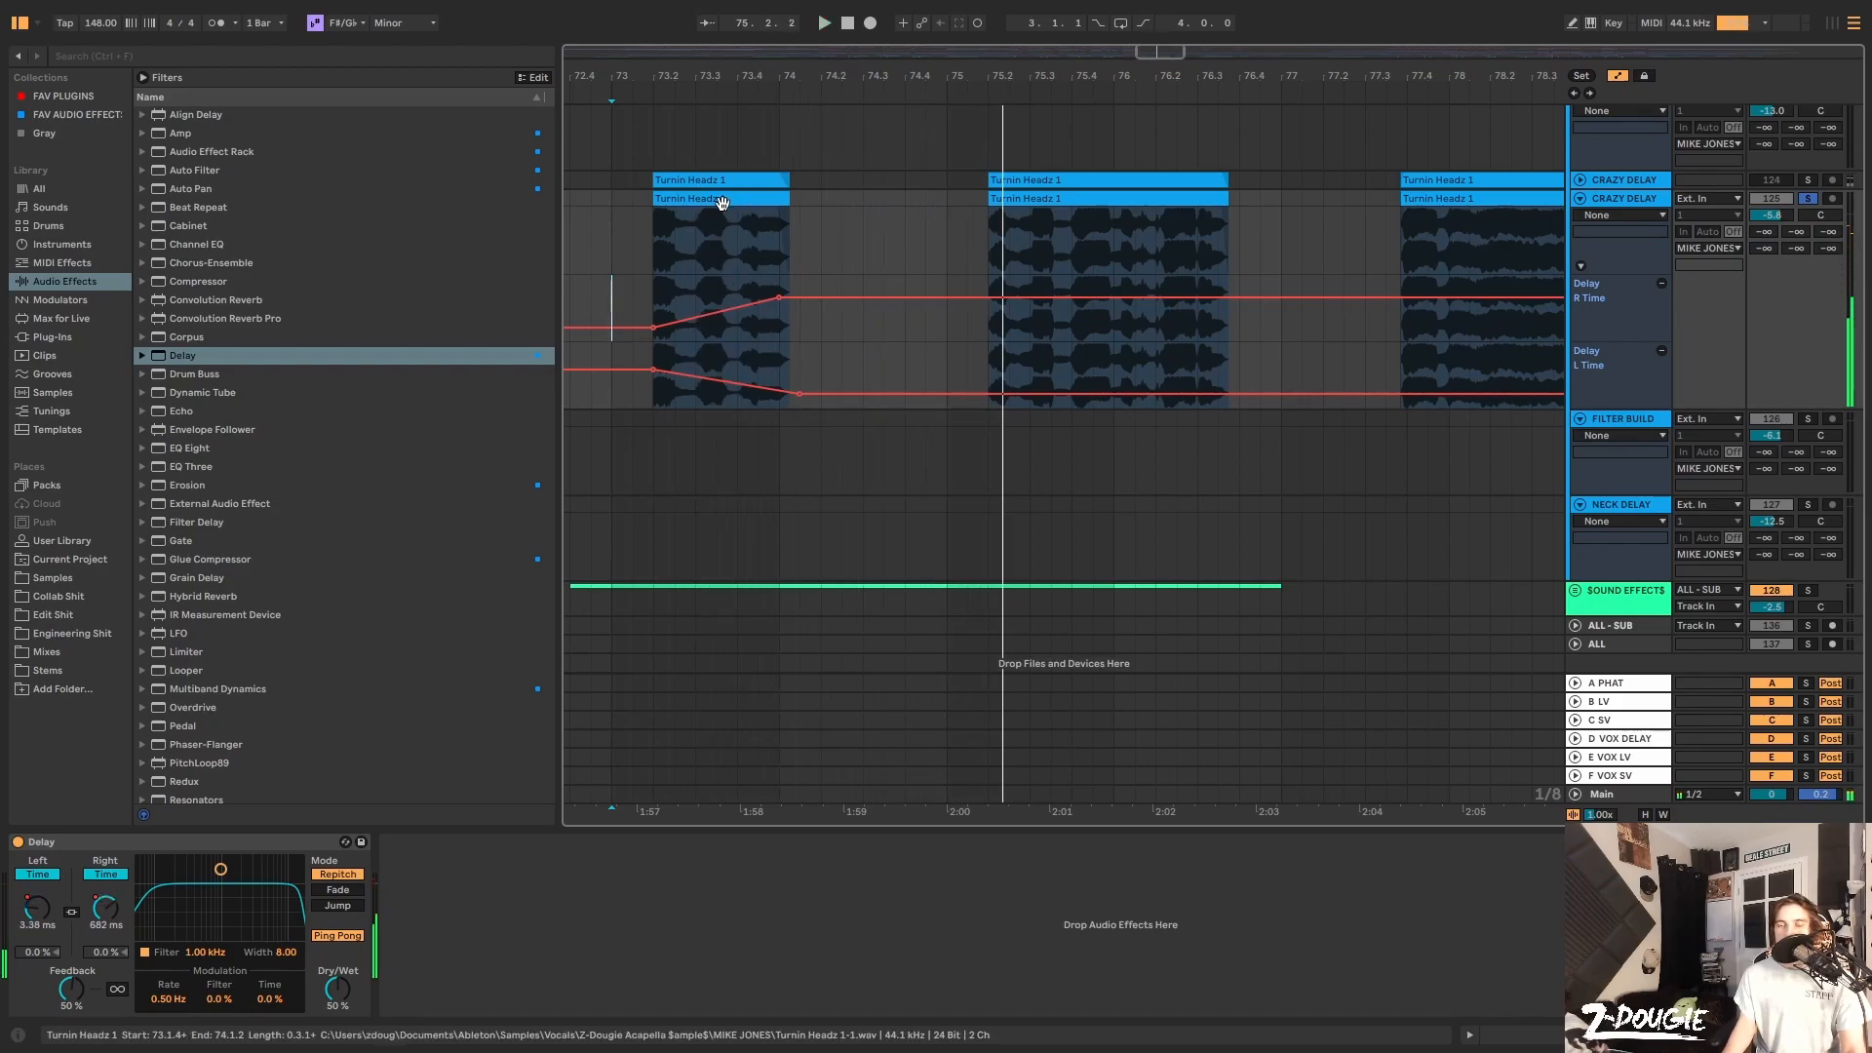
pyautogui.click(861, 229)
pyautogui.click(19, 843)
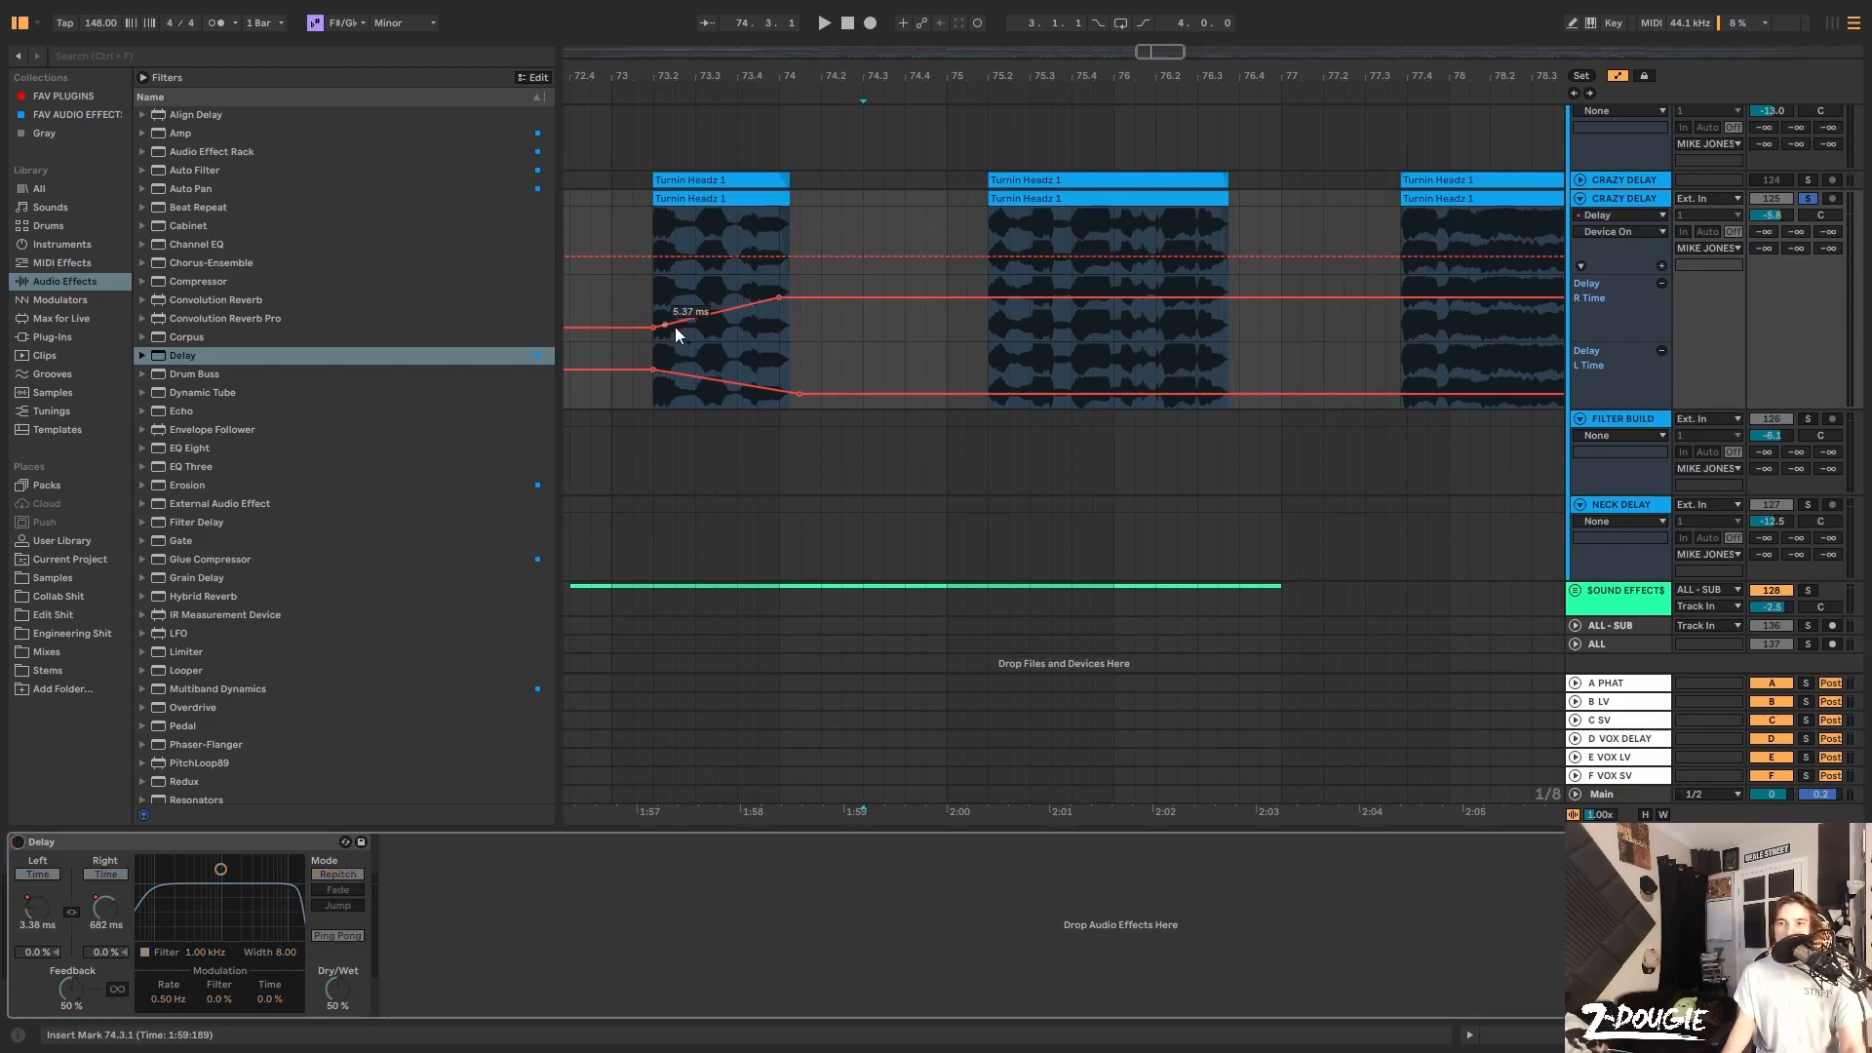
# Reshape the first vocal clip's automation: R Time peaks at about 73.4 ms and returns to 2.66 ms; L Time dips from 18.5 ms, ending at 34.8 ms
pyautogui.moveTo(769, 306); pyautogui.dragTo(700, 323)
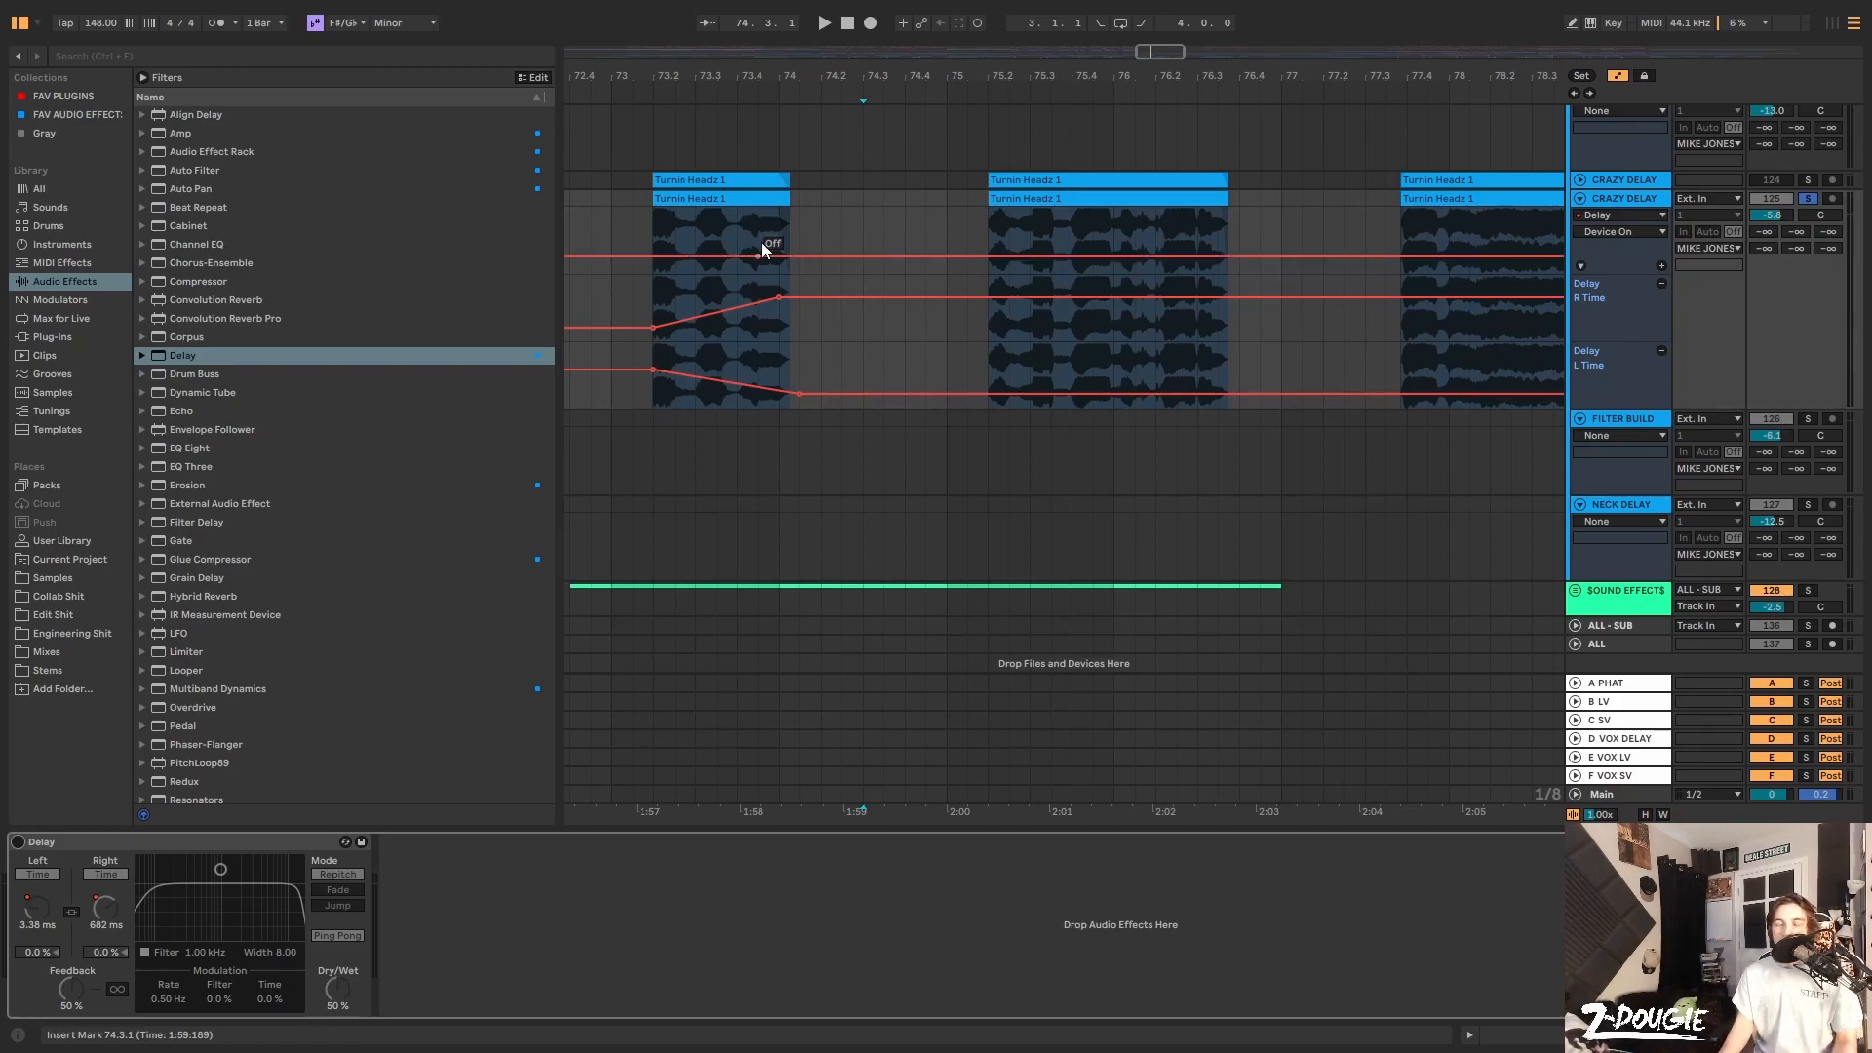
pyautogui.click(656, 223)
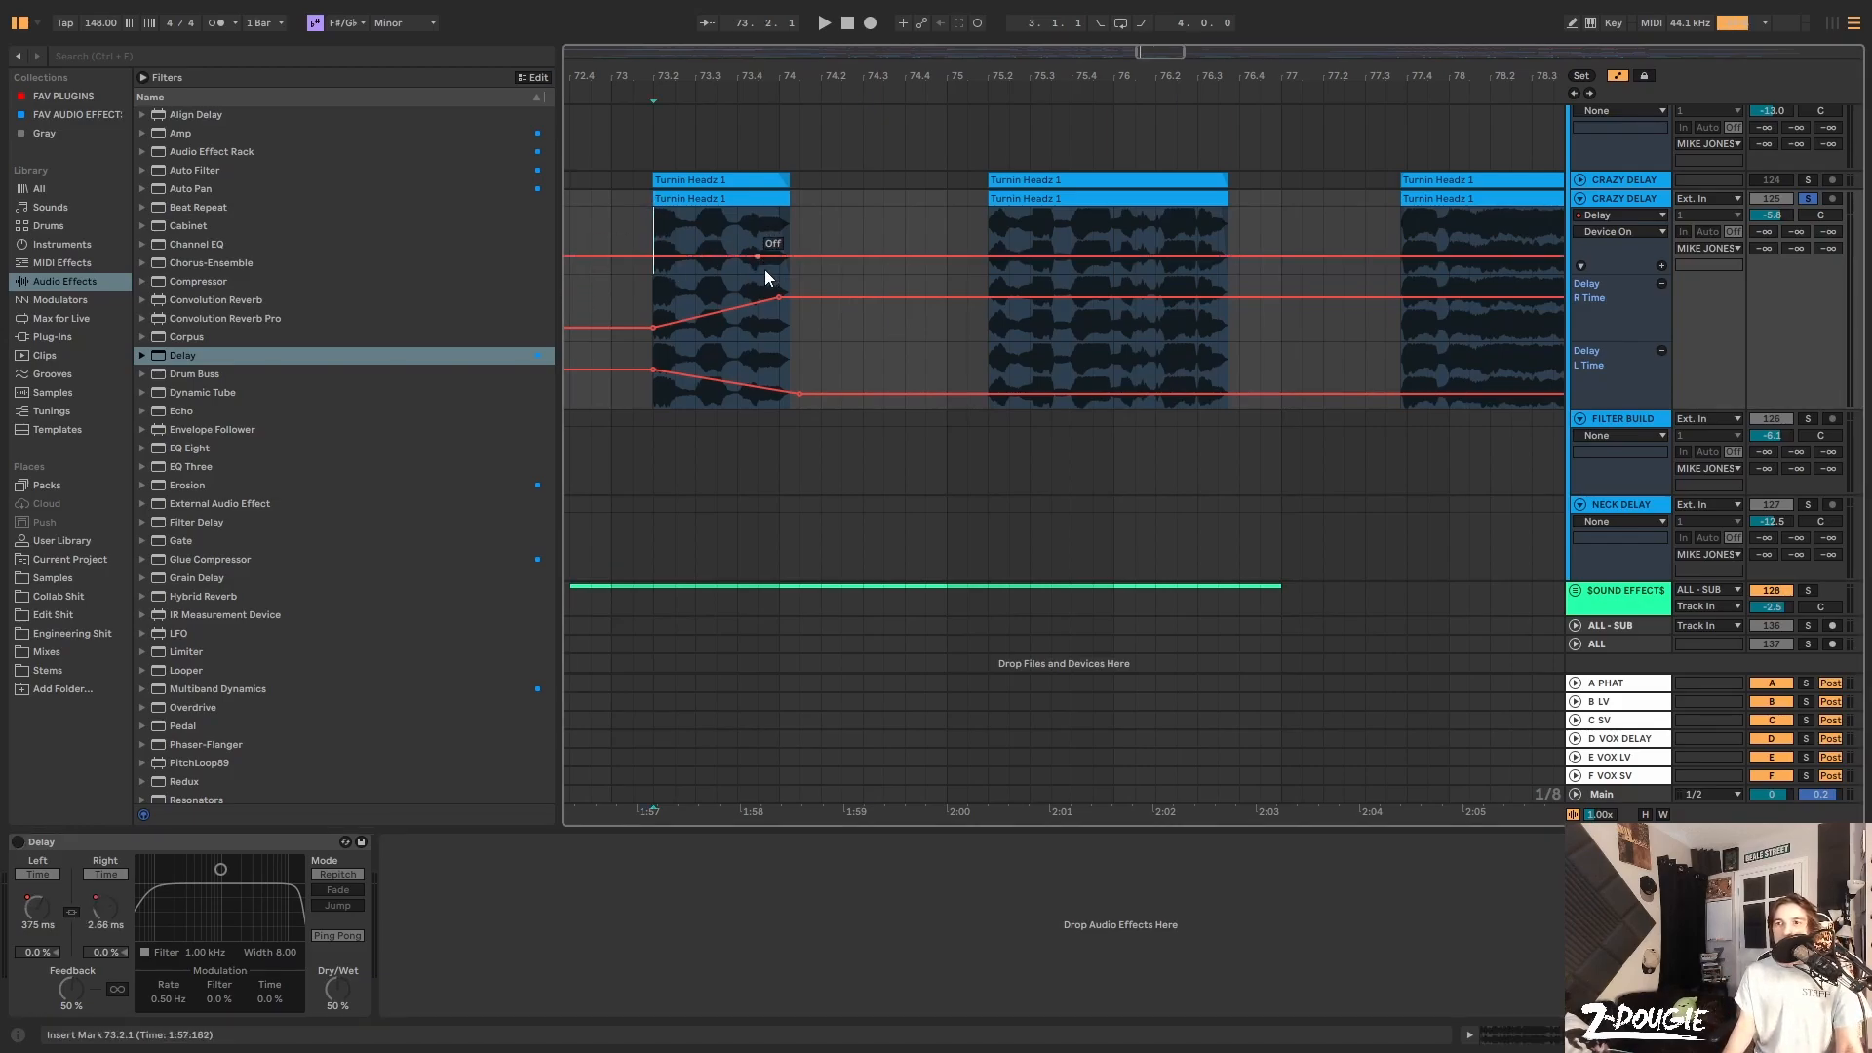
pyautogui.moveTo(780, 298)
pyautogui.mouseDown()
pyautogui.moveTo(759, 297)
pyautogui.moveTo(787, 328)
pyautogui.moveTo(758, 313)
pyautogui.mouseUp()
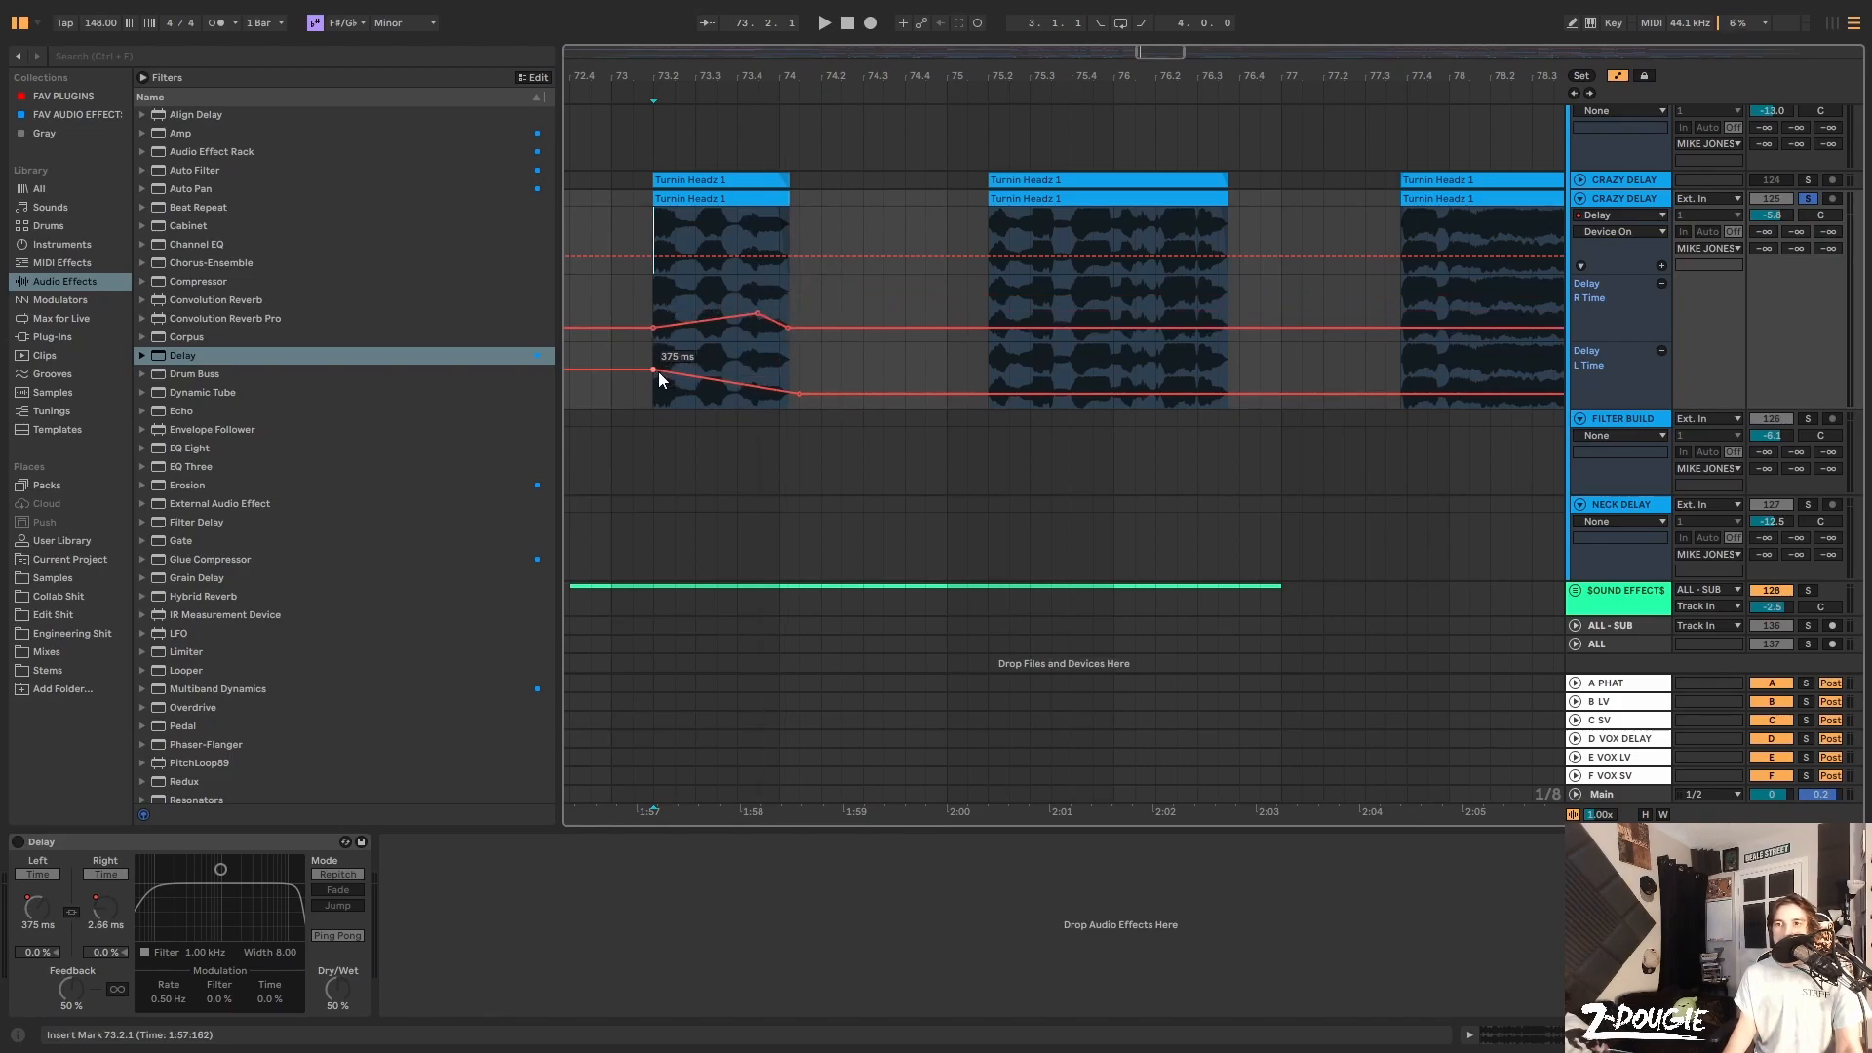
pyautogui.moveTo(655, 372)
pyautogui.mouseDown()
pyautogui.moveTo(656, 387)
pyautogui.moveTo(750, 398)
pyautogui.mouseUp()
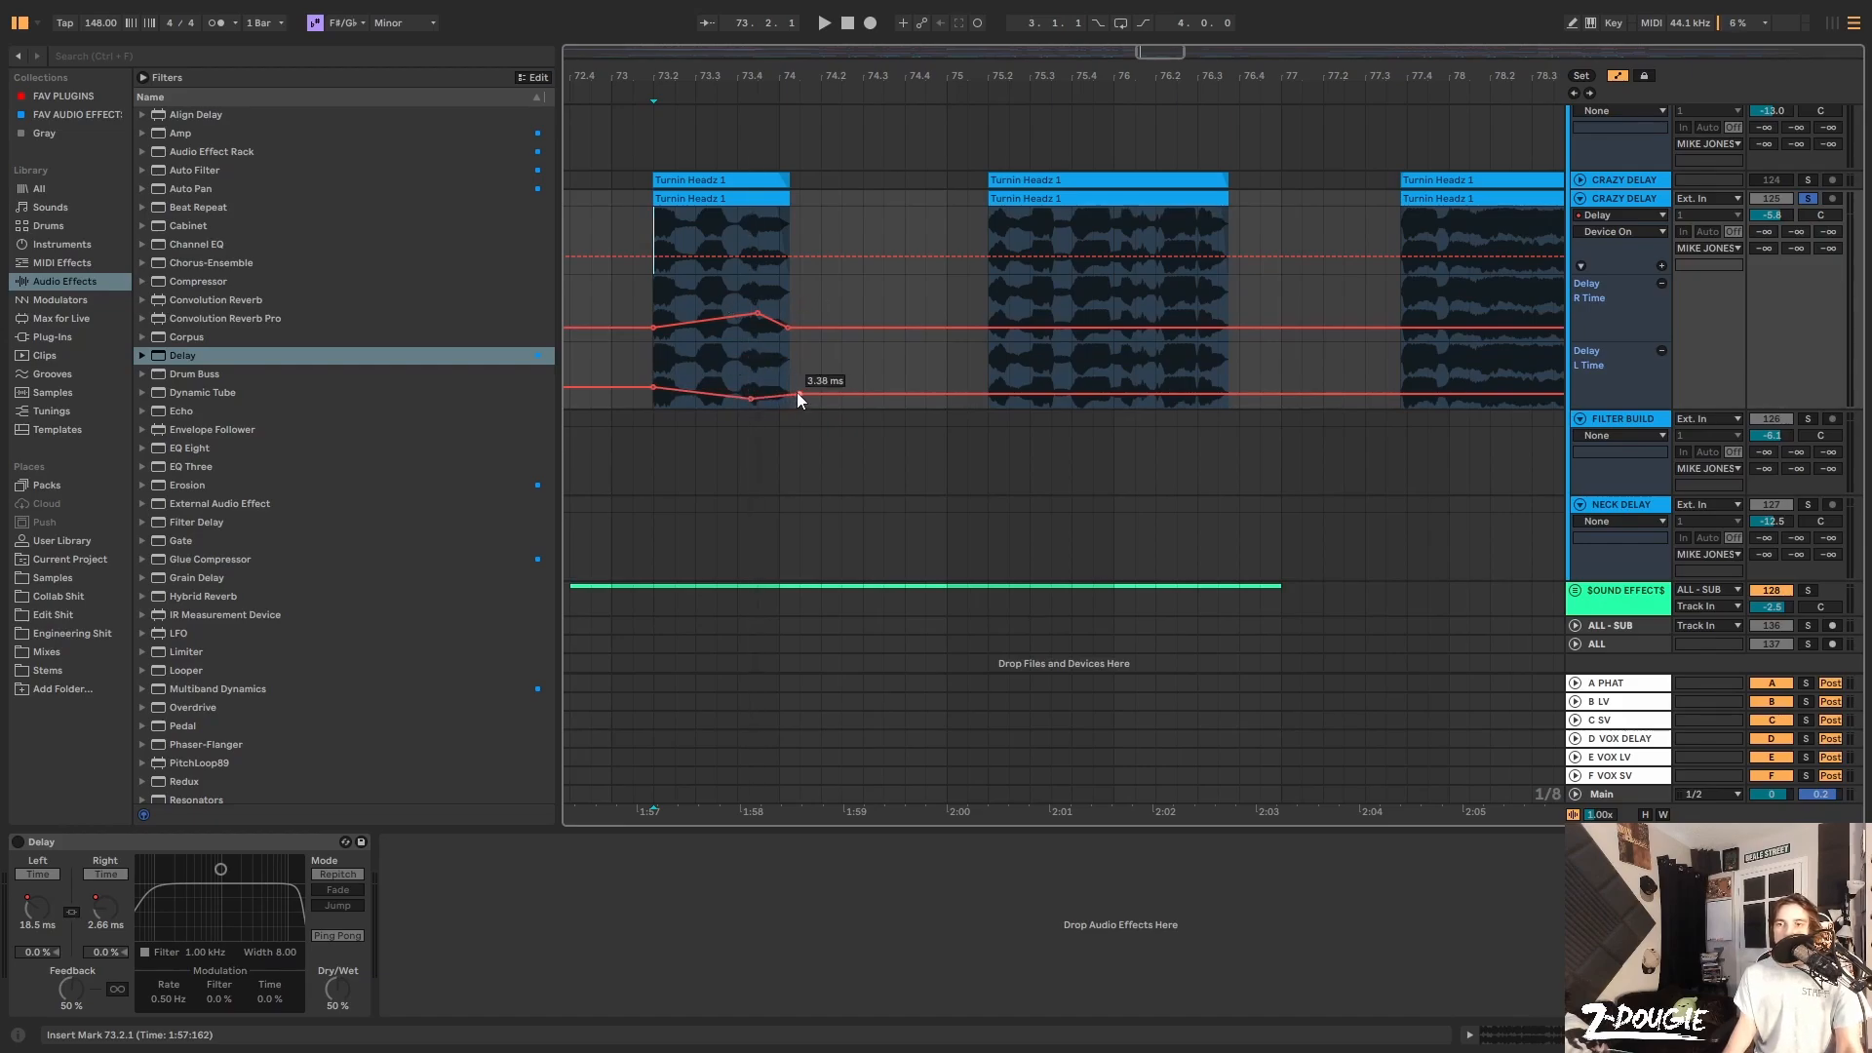
pyautogui.moveTo(799, 393); pyautogui.dragTo(799, 385)
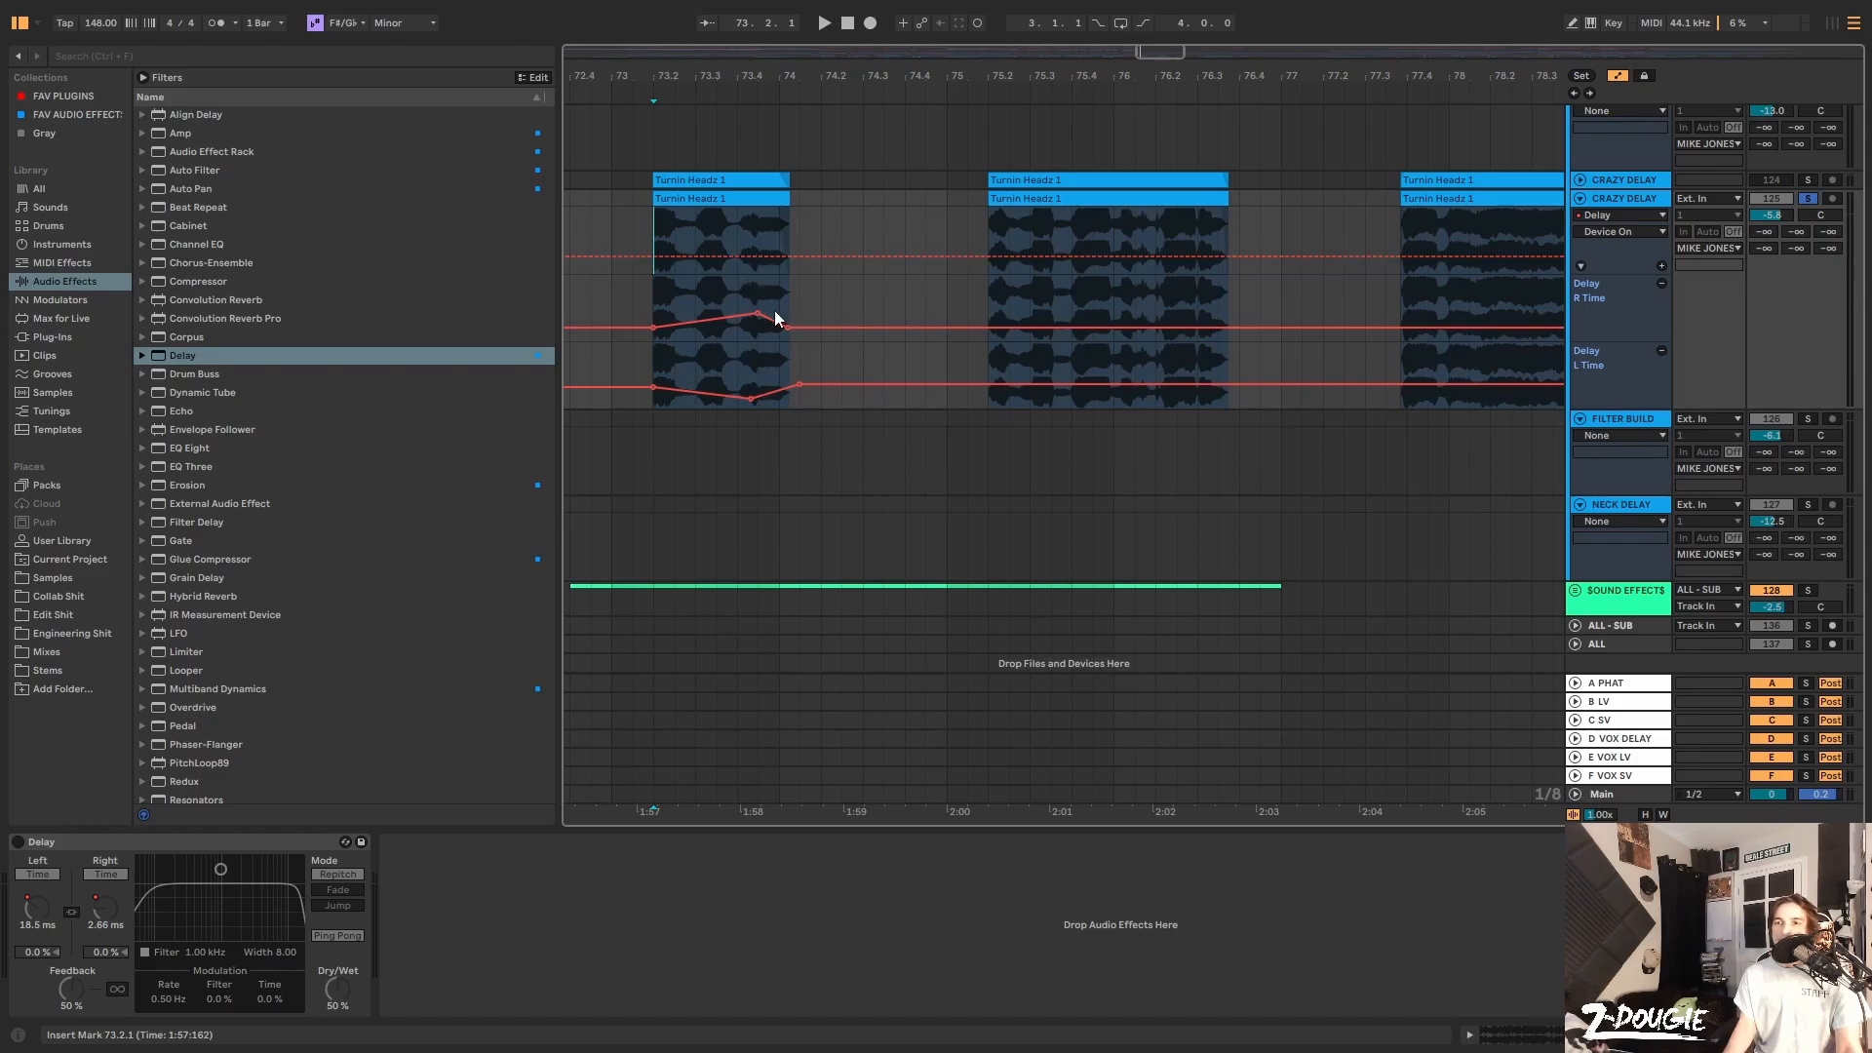
# Play the first vocal clip from 73.2.1 and switch the Delay device back on to hear the reshaped automation
pyautogui.click(651, 366)
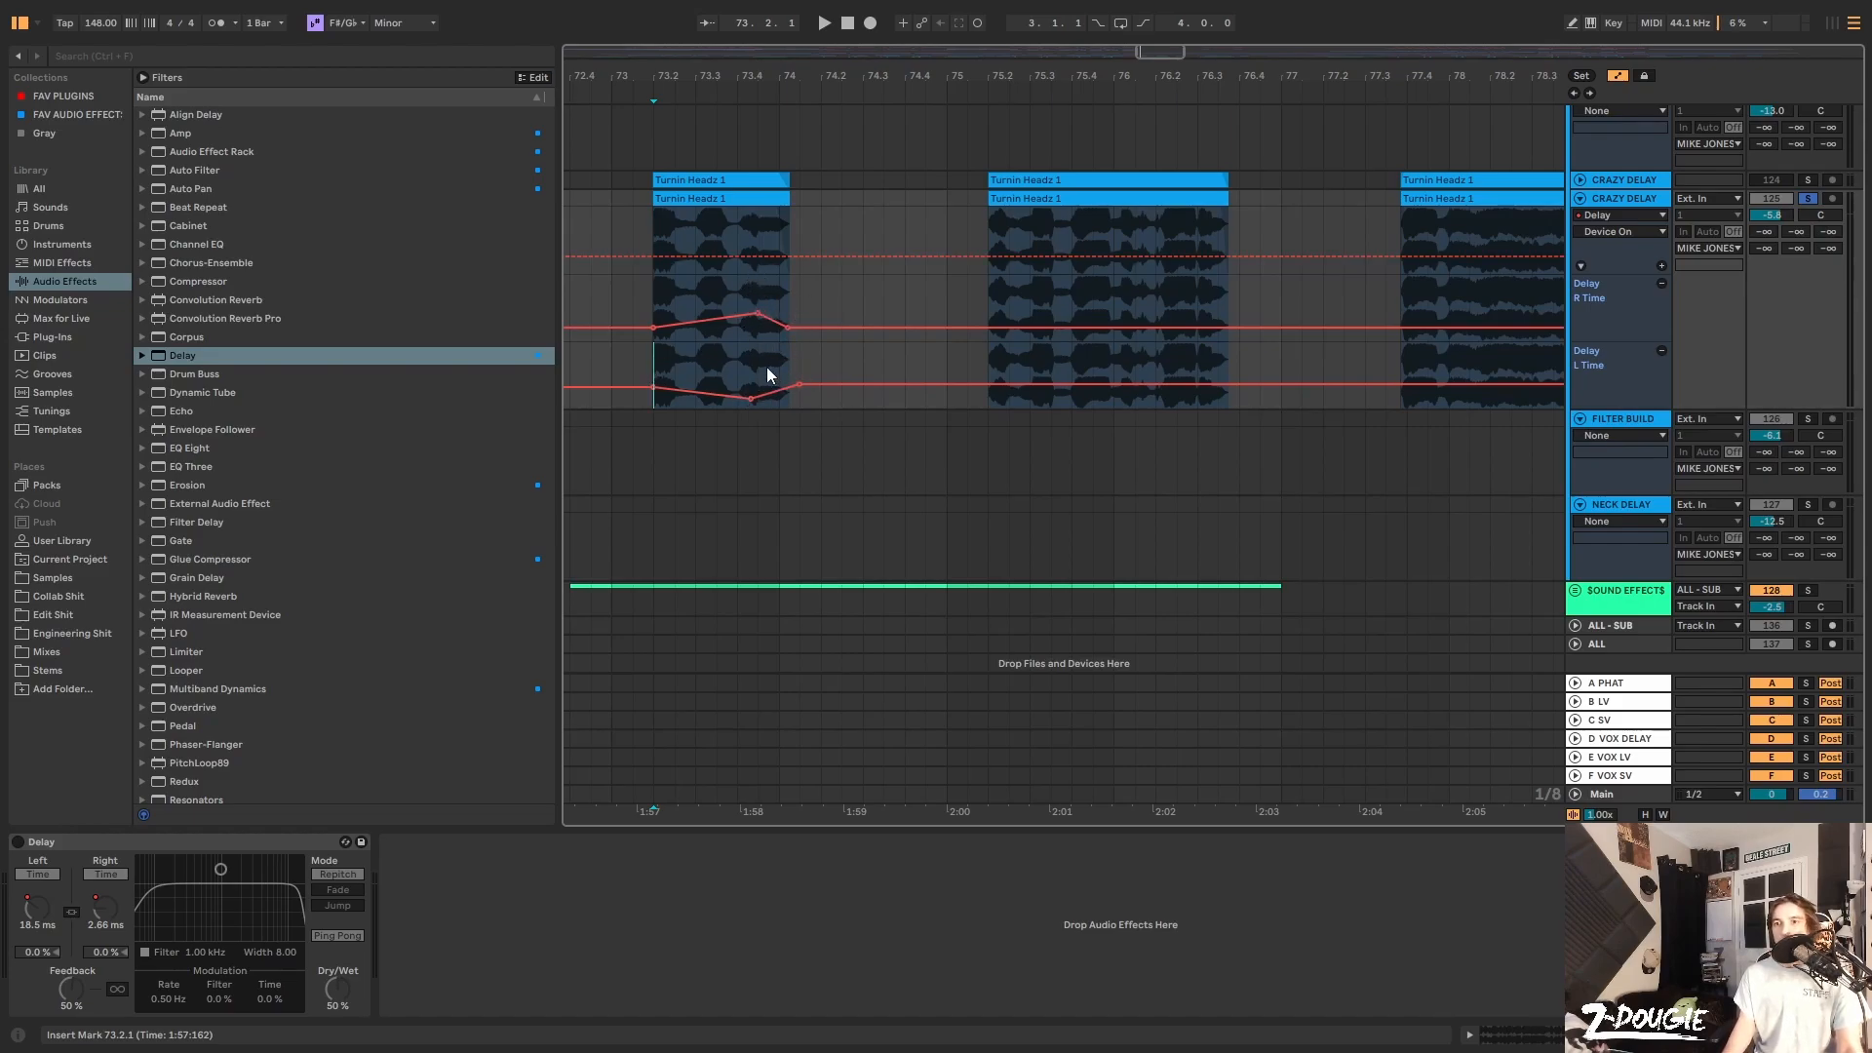
pyautogui.moveTo(669, 383)
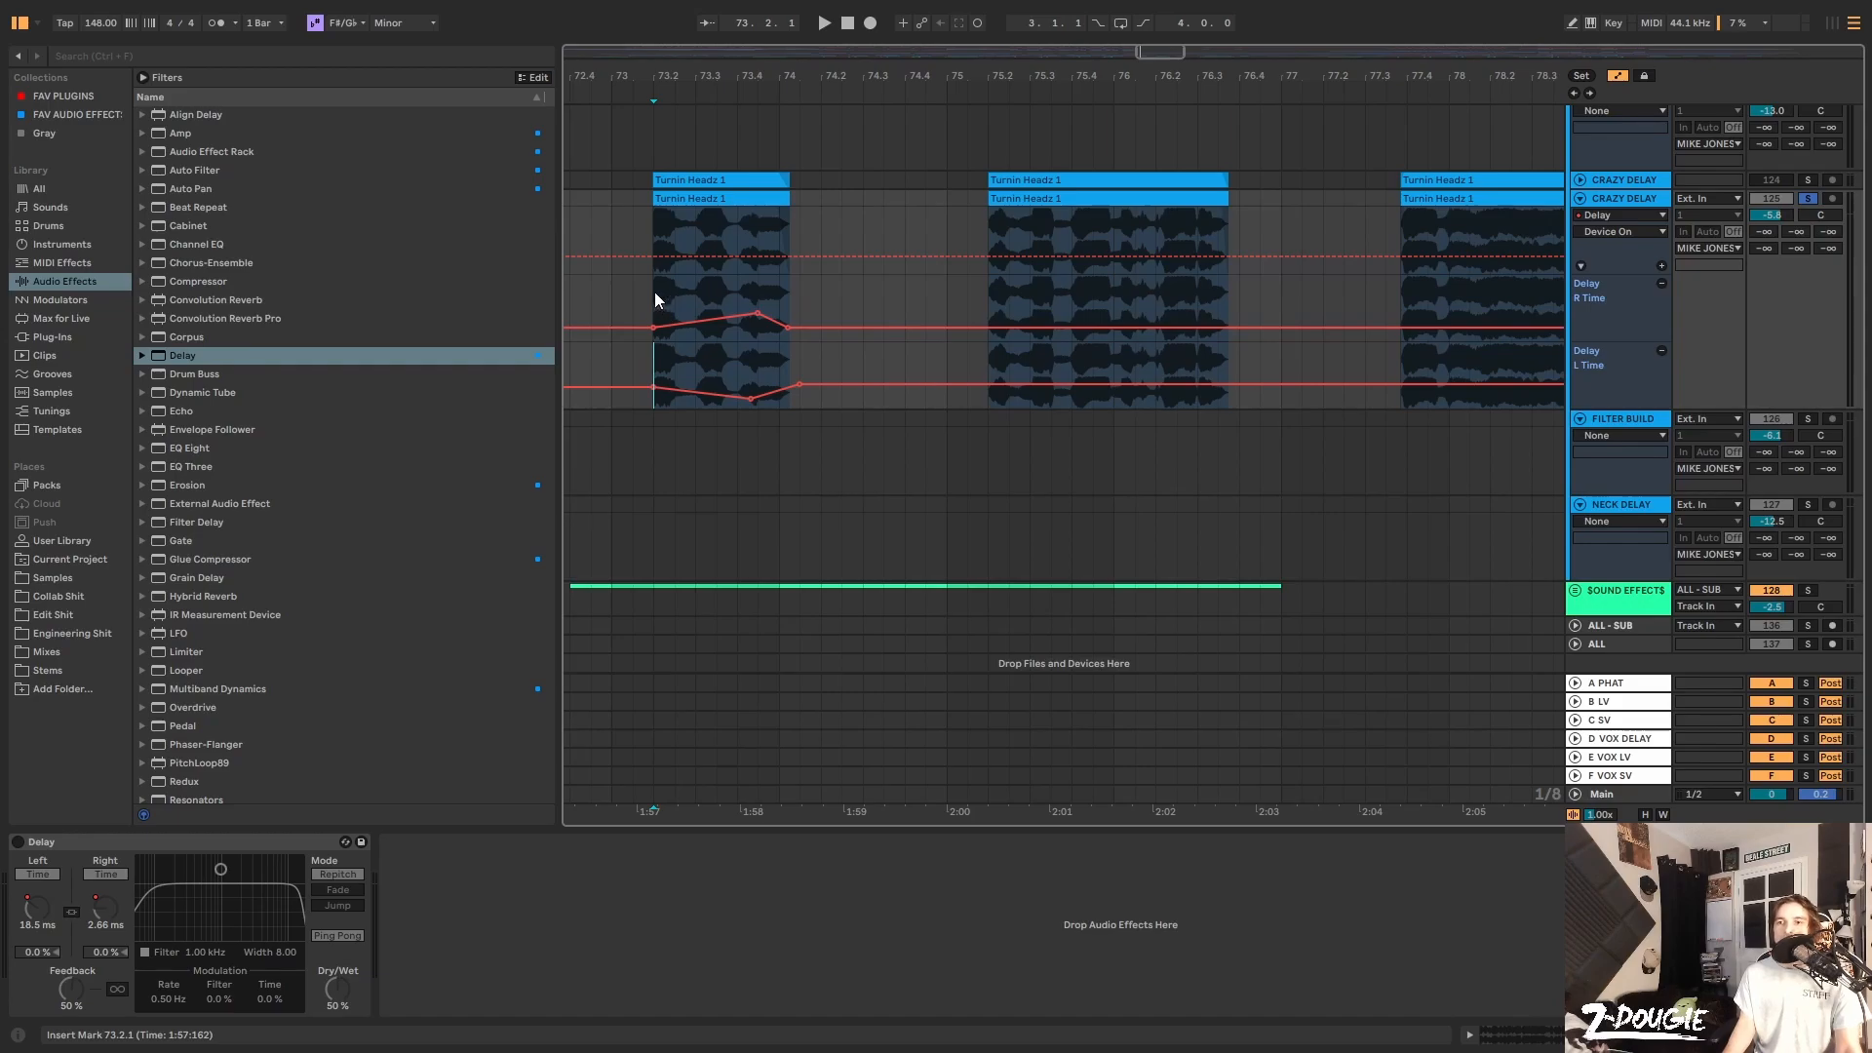
pyautogui.press('space')
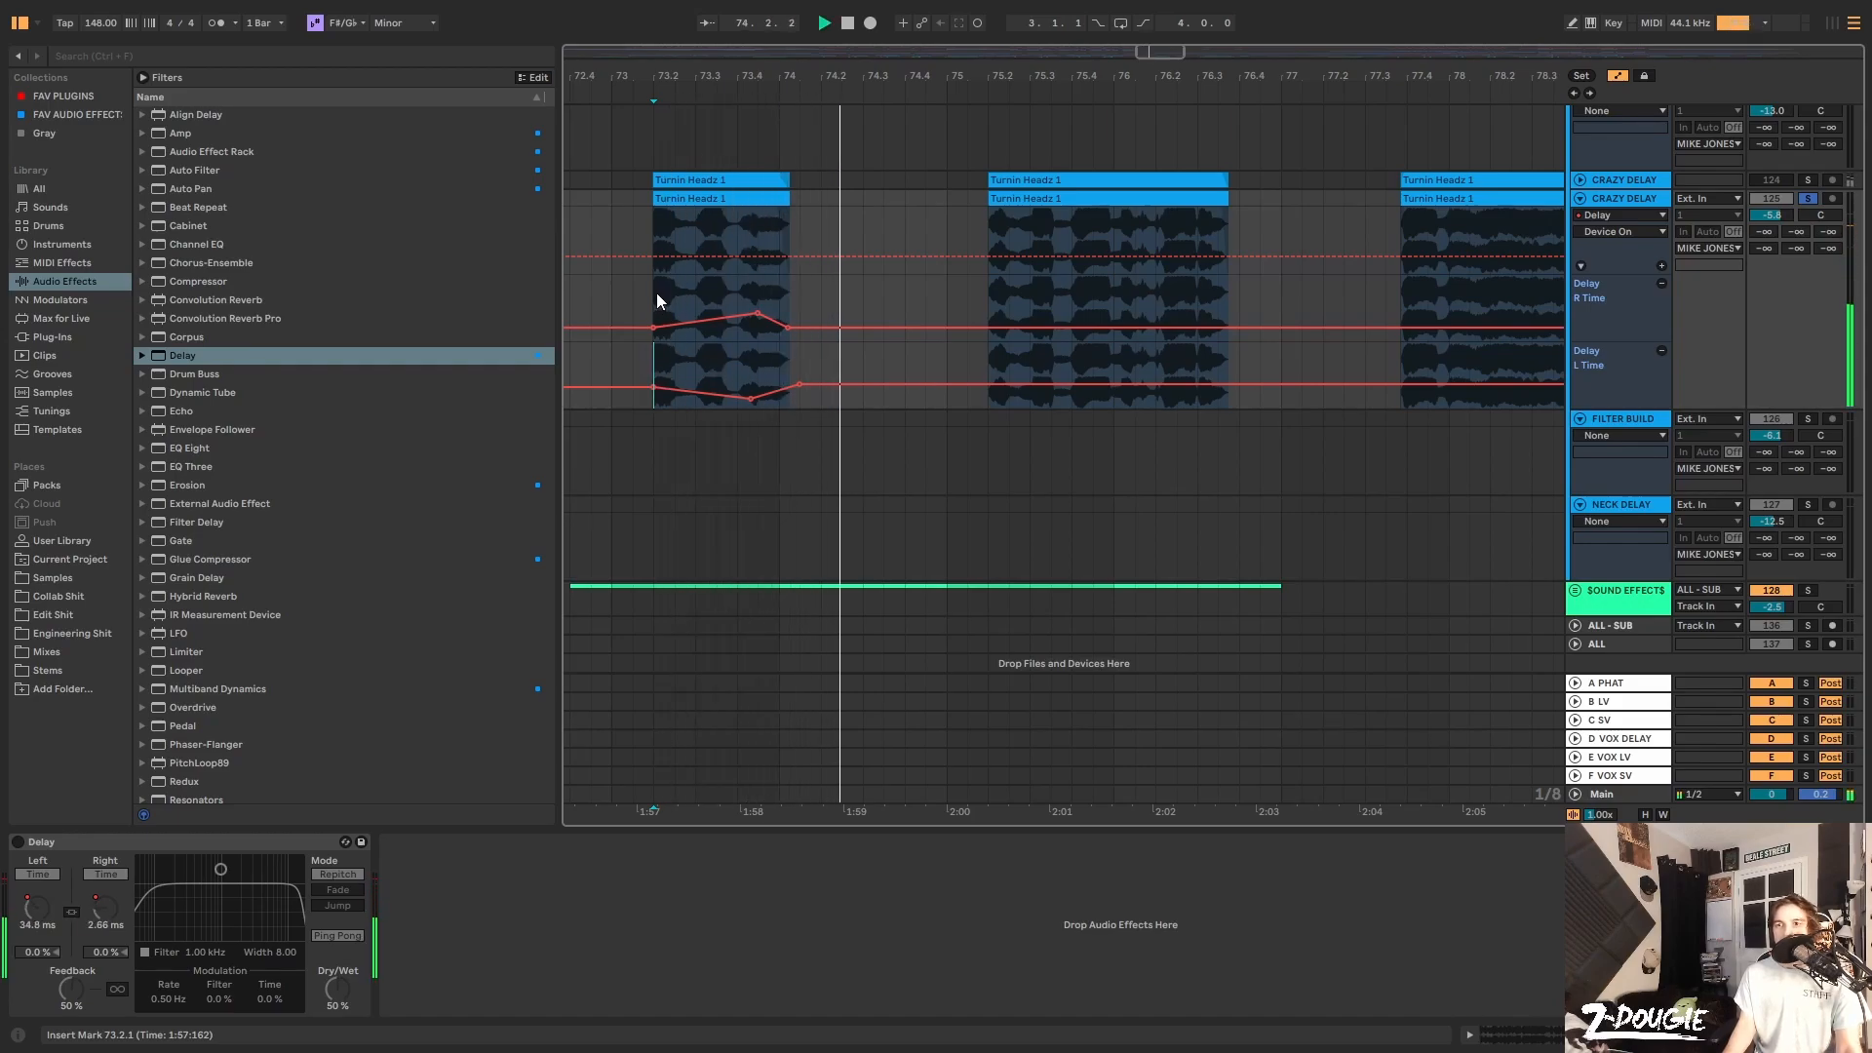
pyautogui.click(18, 841)
pyautogui.press('space')
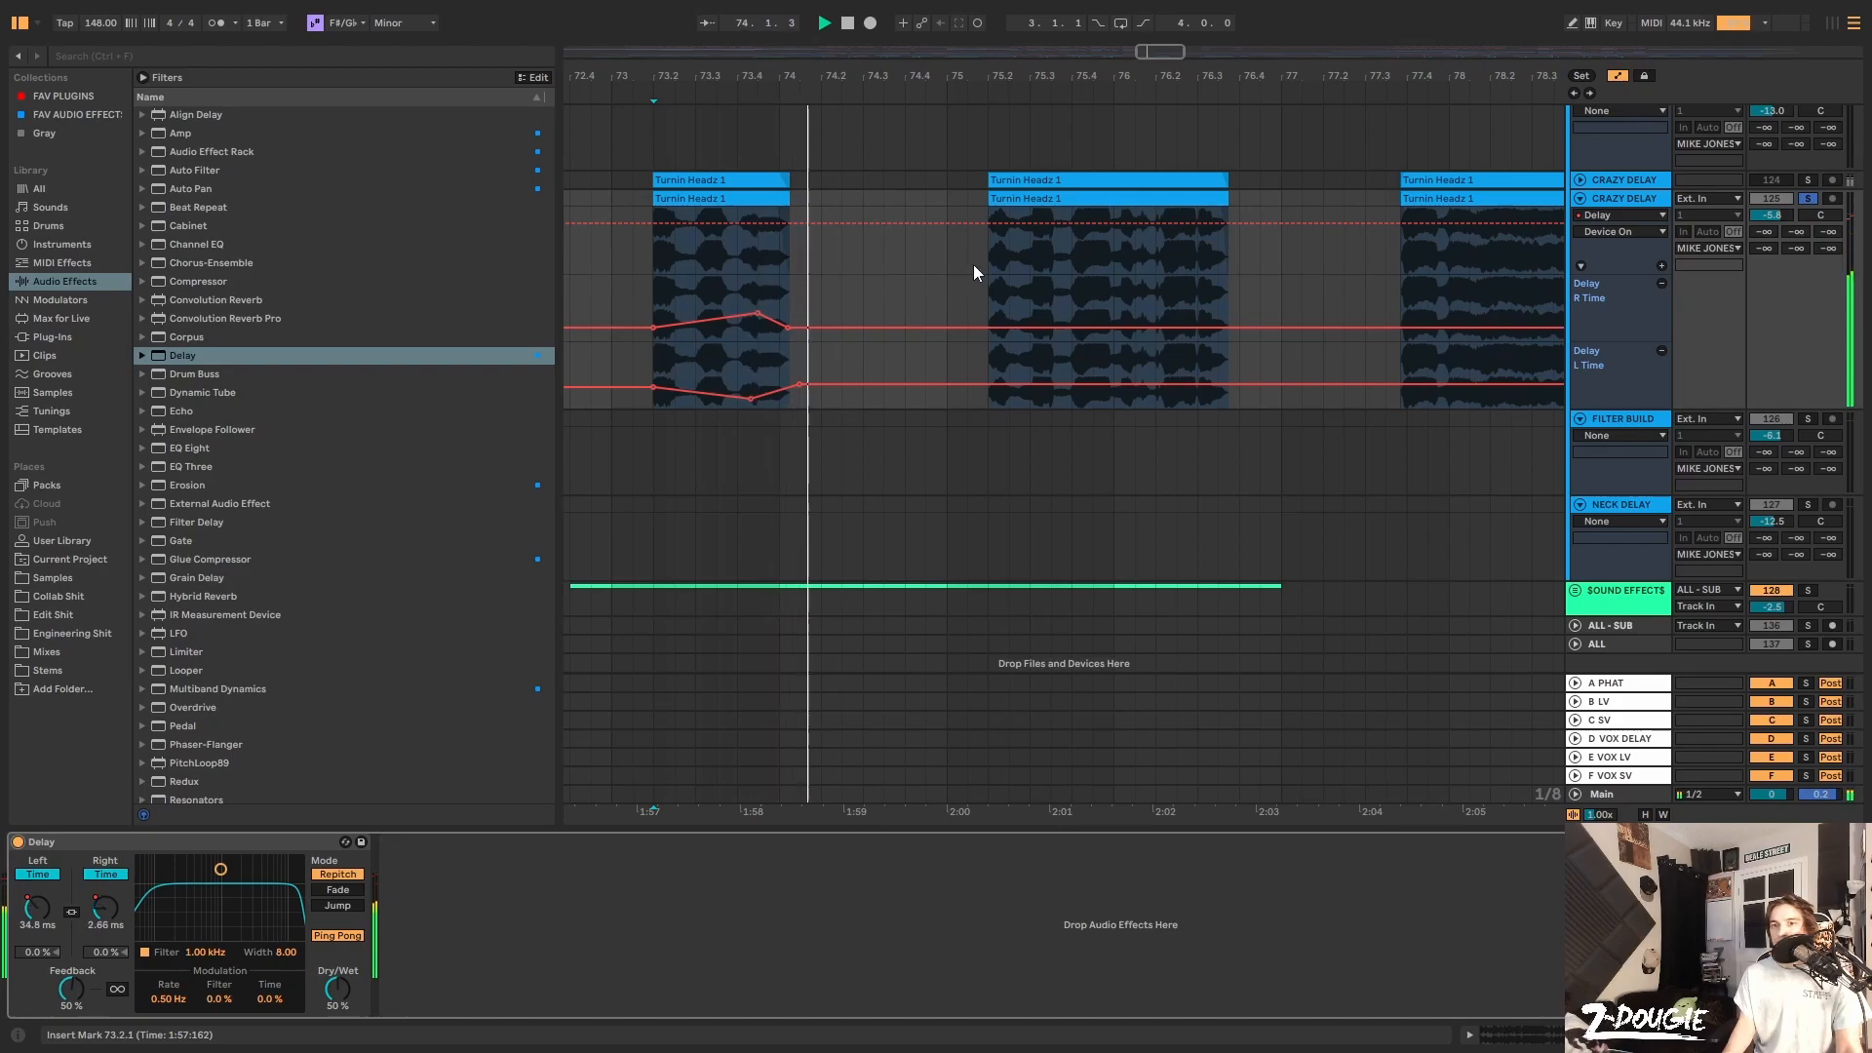
# Raise the R Time peak near the first clip's end, add smaller bends earlier in the clip, and play it back
pyautogui.click(755, 312)
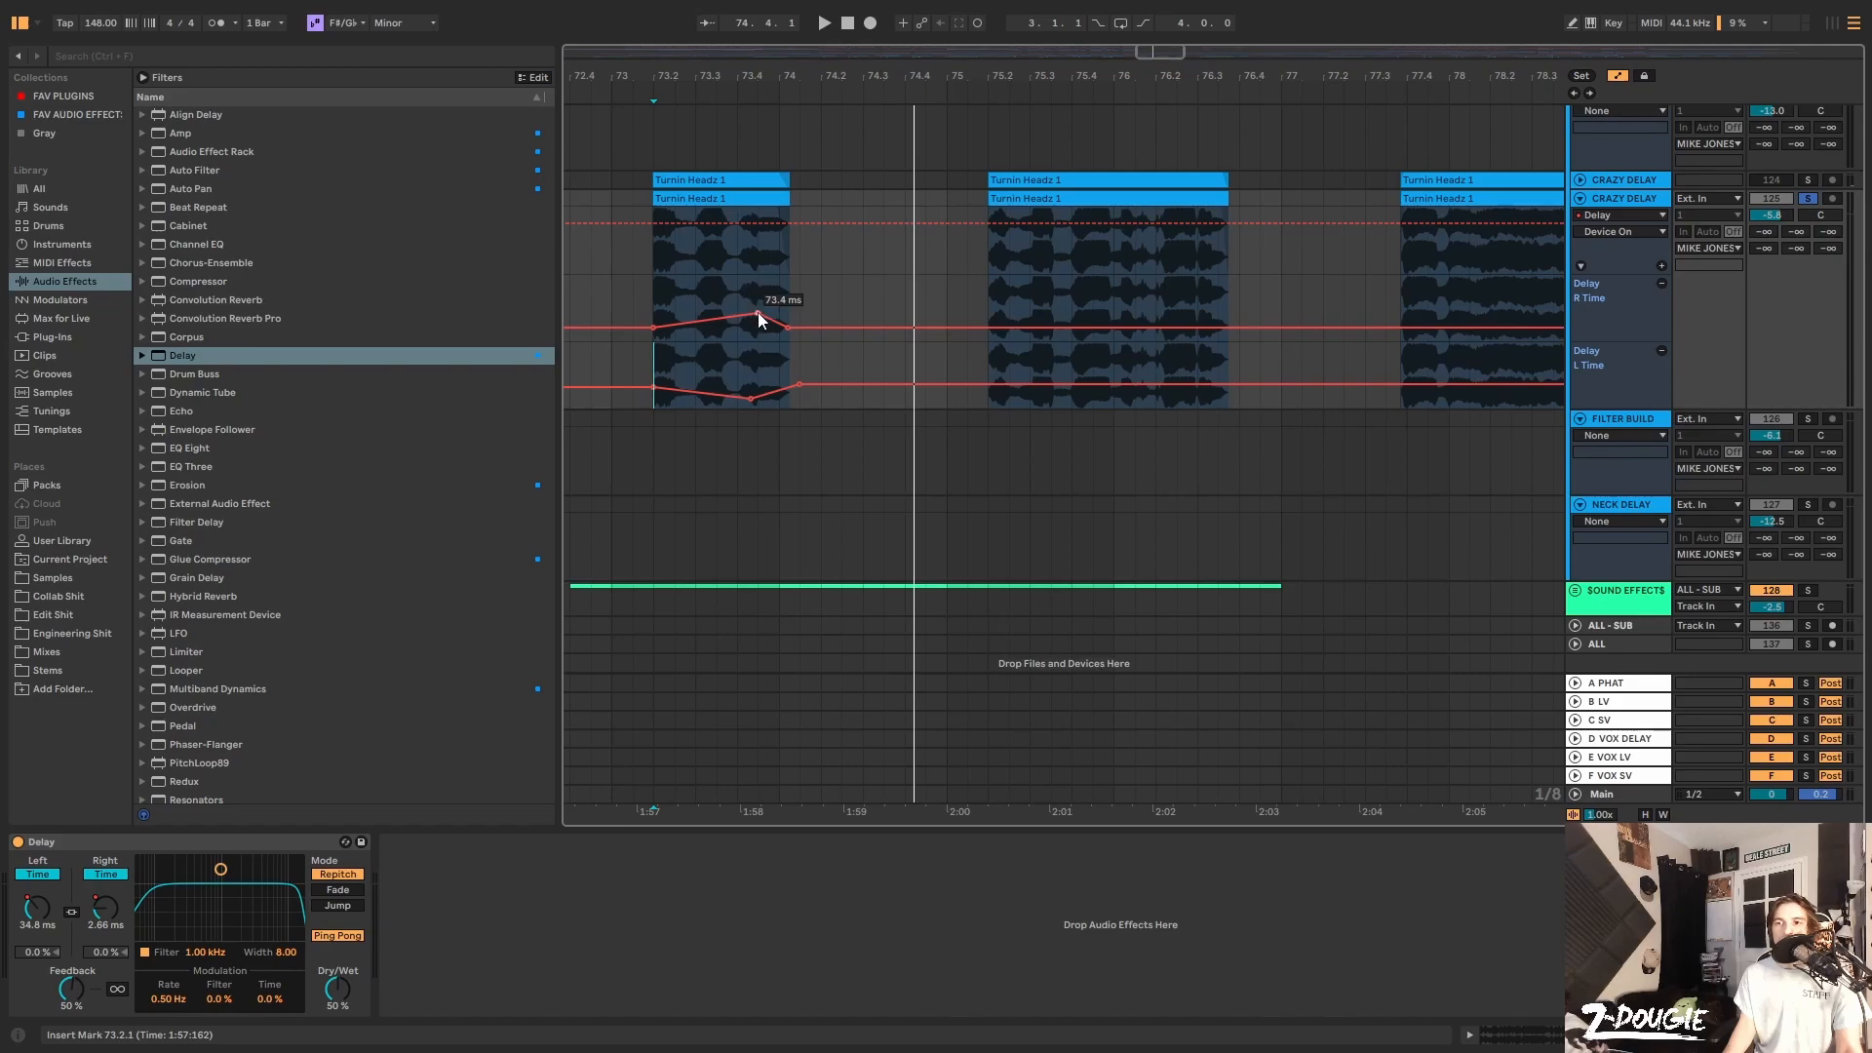
pyautogui.moveTo(758, 312); pyautogui.dragTo(757, 309)
pyautogui.moveTo(761, 317)
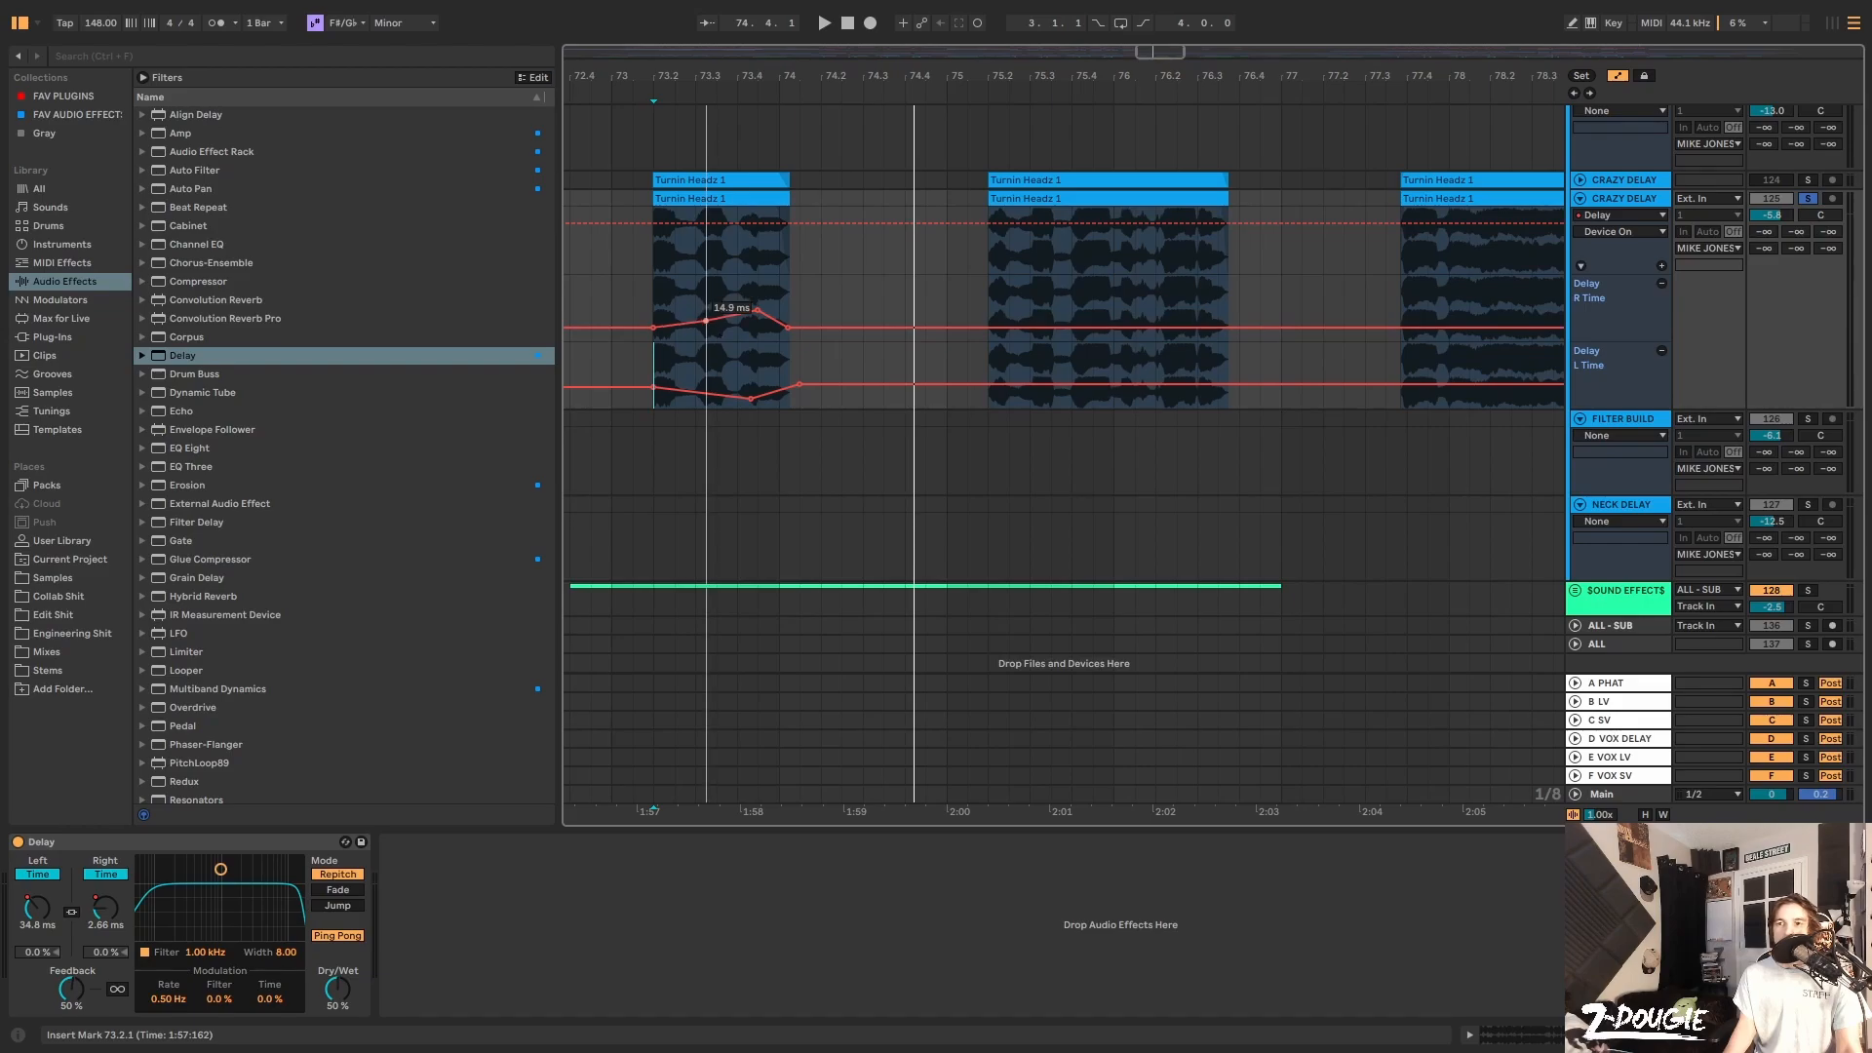
pyautogui.moveTo(673, 323); pyautogui.dragTo(674, 318)
pyautogui.press('space')
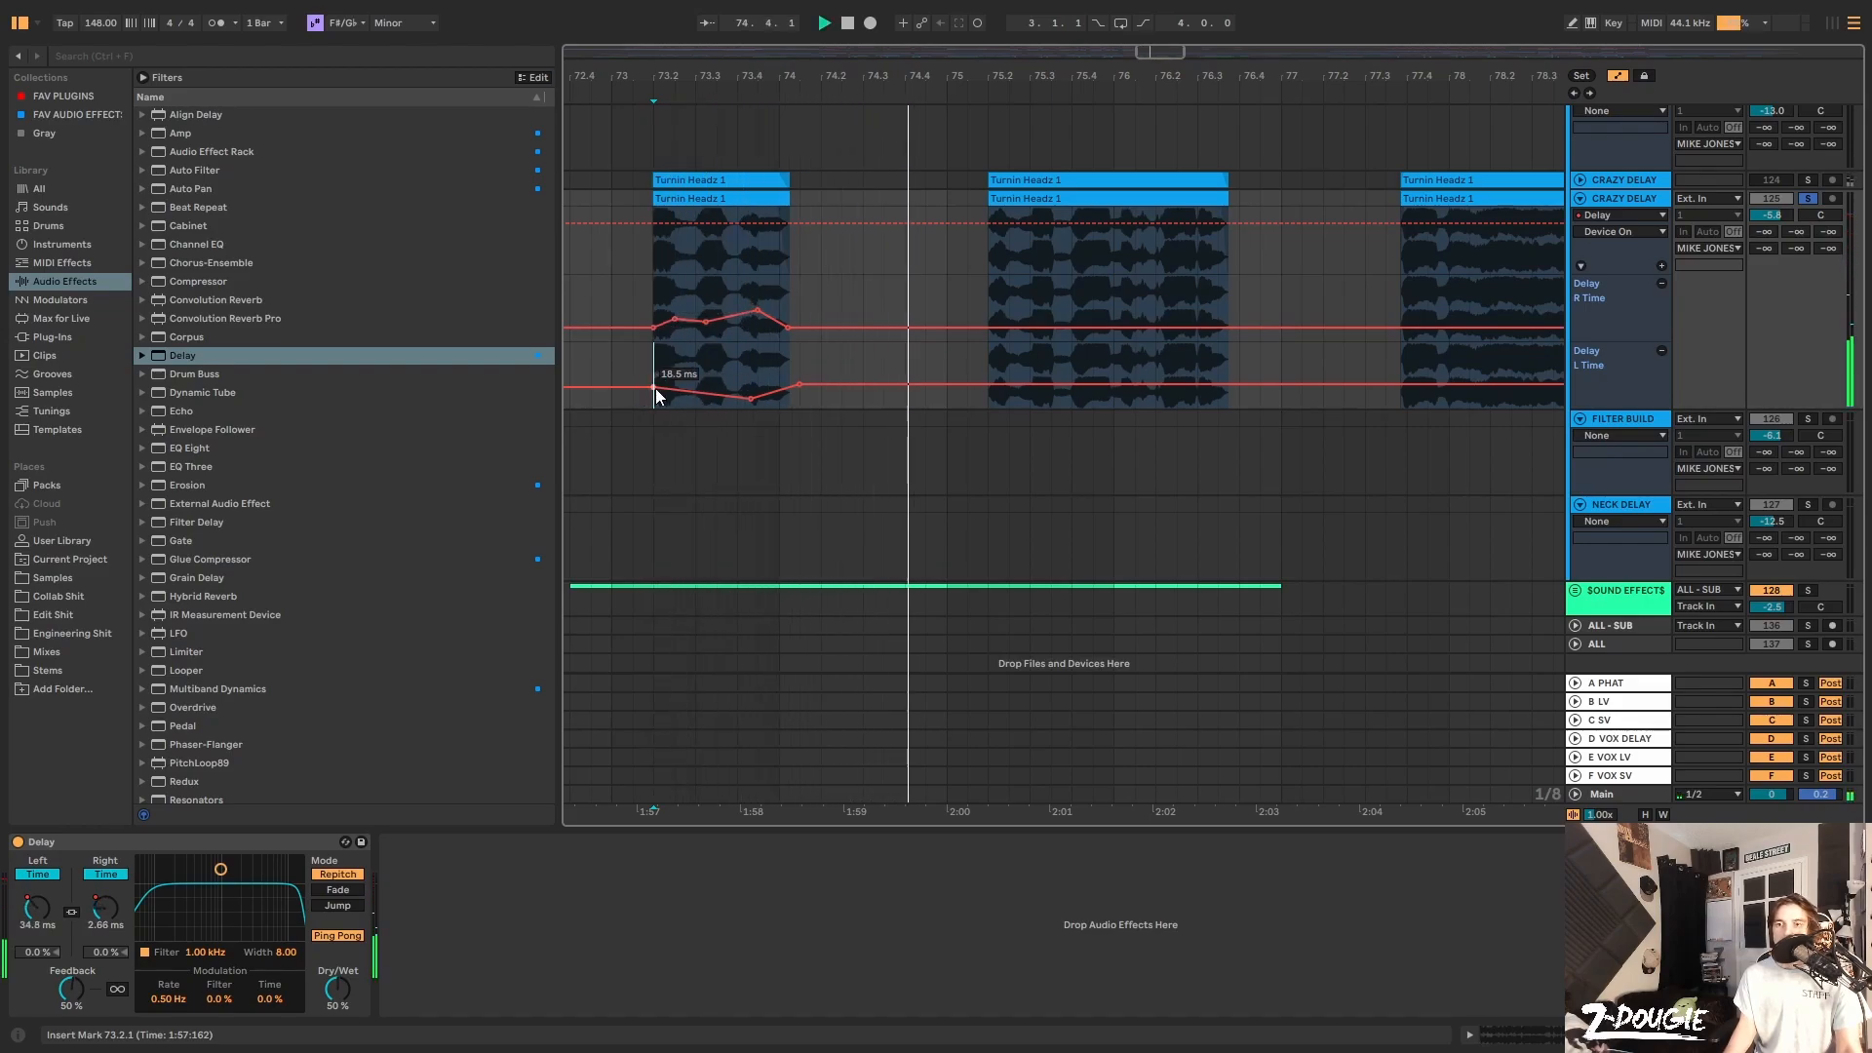
# Raise L Time at the first clip's start and add a zigzag of falling and rising points across the clip while playing it
pyautogui.moveTo(654, 388); pyautogui.dragTo(724, 385)
pyautogui.click(725, 397)
pyautogui.press('space')
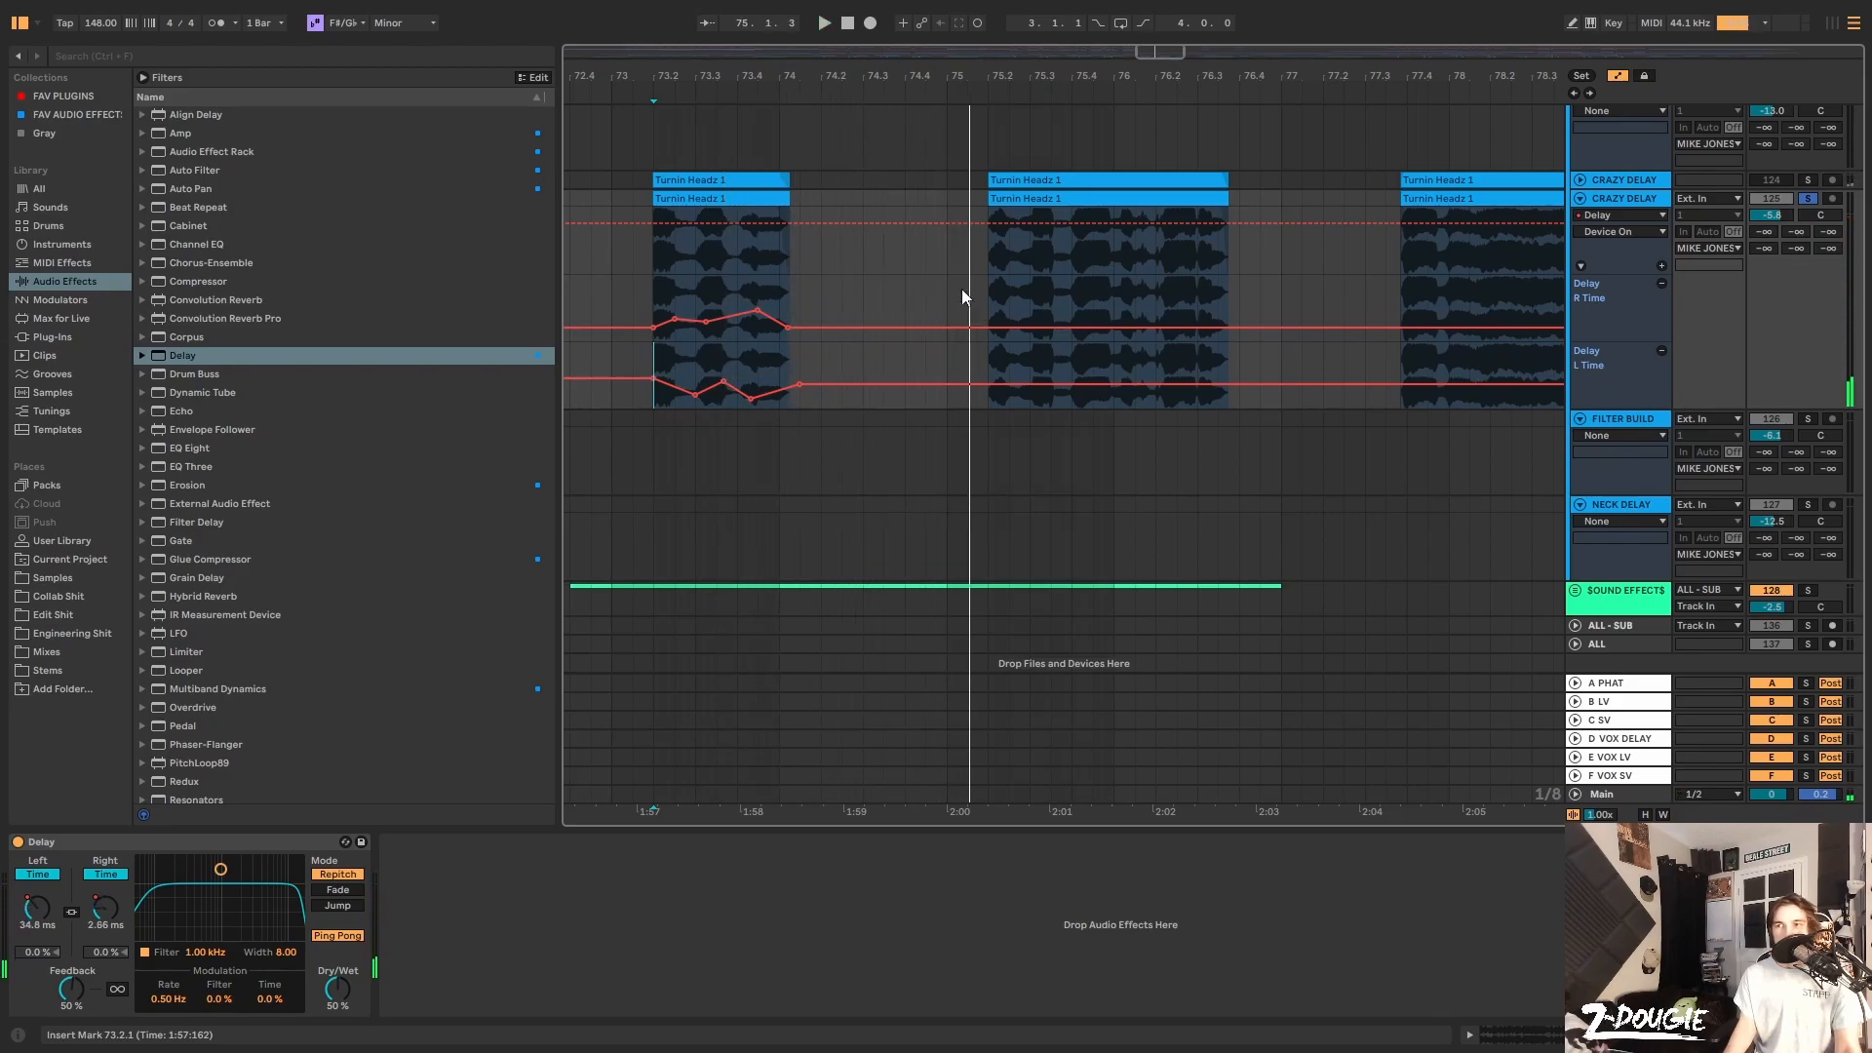
# Automate R Time and L Time in opposing zigzags over the second vocal clip, ending at about 141 ms and 14.7 ms, and play it
pyautogui.click(987, 328)
pyautogui.click(987, 327)
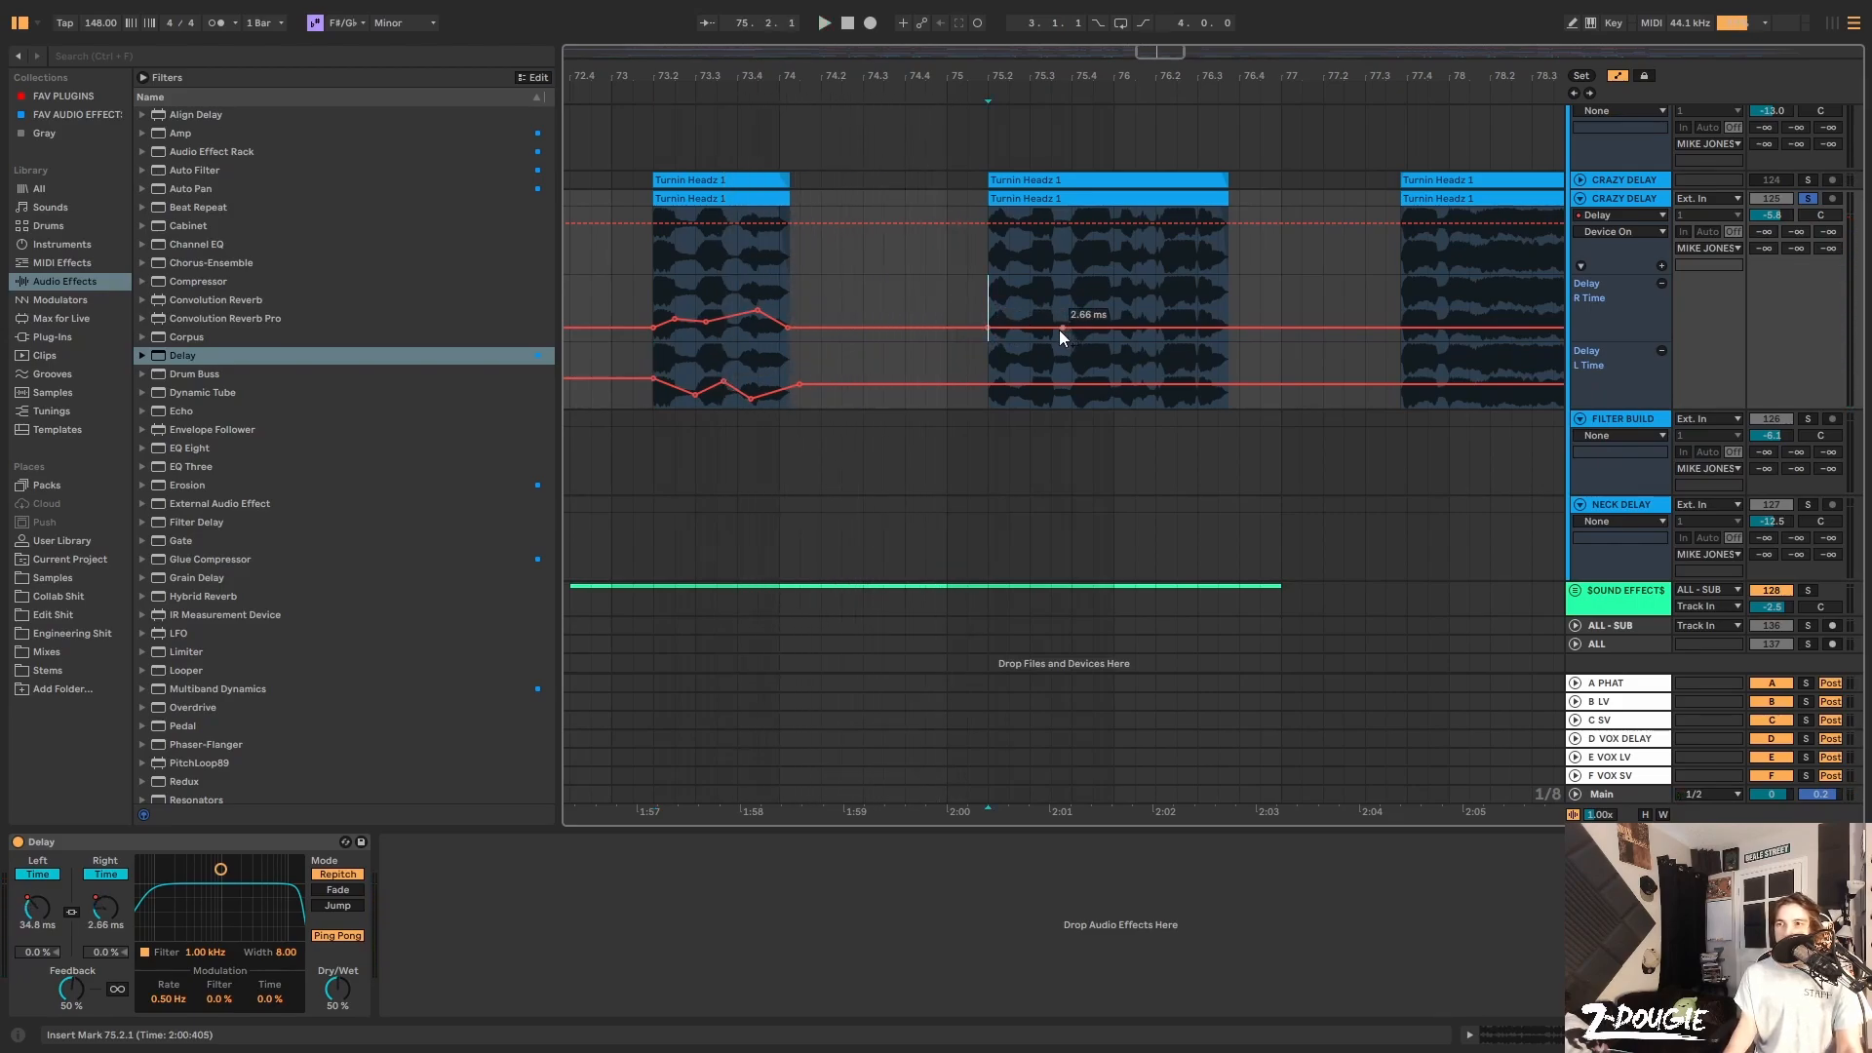
pyautogui.moveTo(1051, 328); pyautogui.dragTo(1247, 309)
pyautogui.moveTo(1072, 384); pyautogui.dragTo(1207, 388)
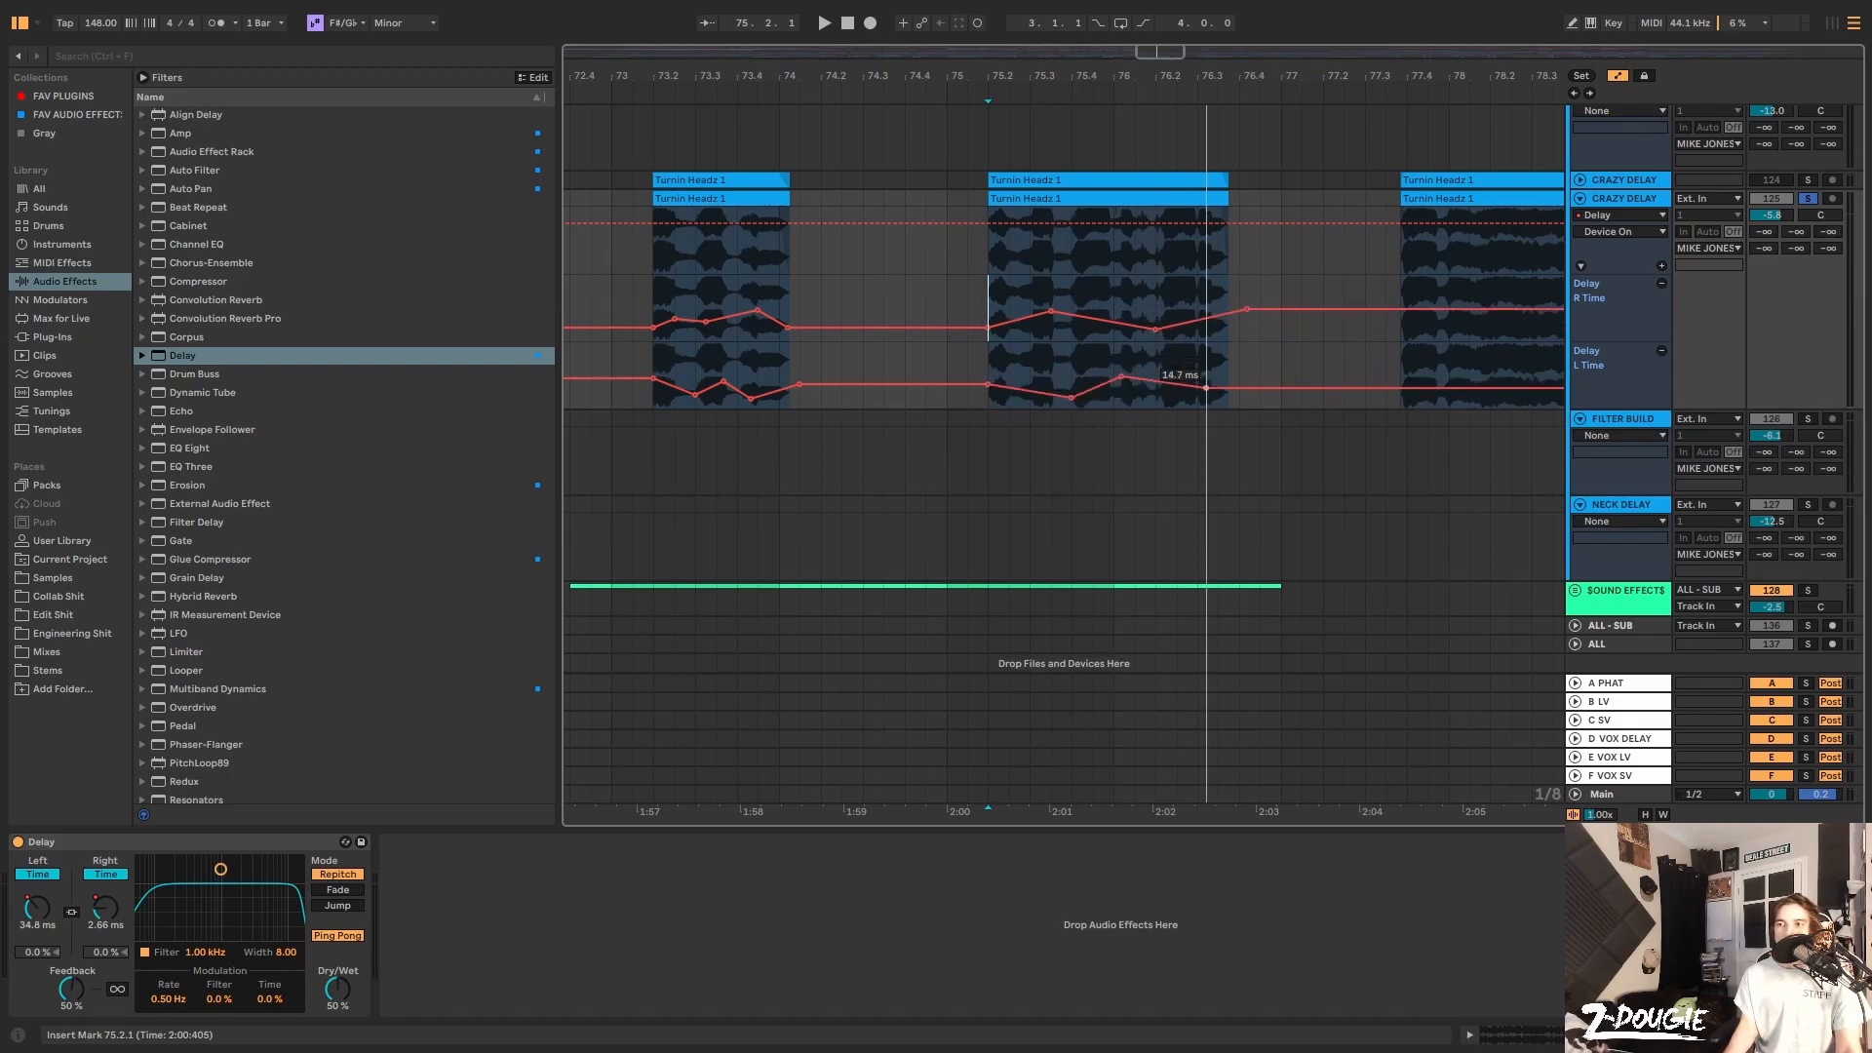
pyautogui.press('space')
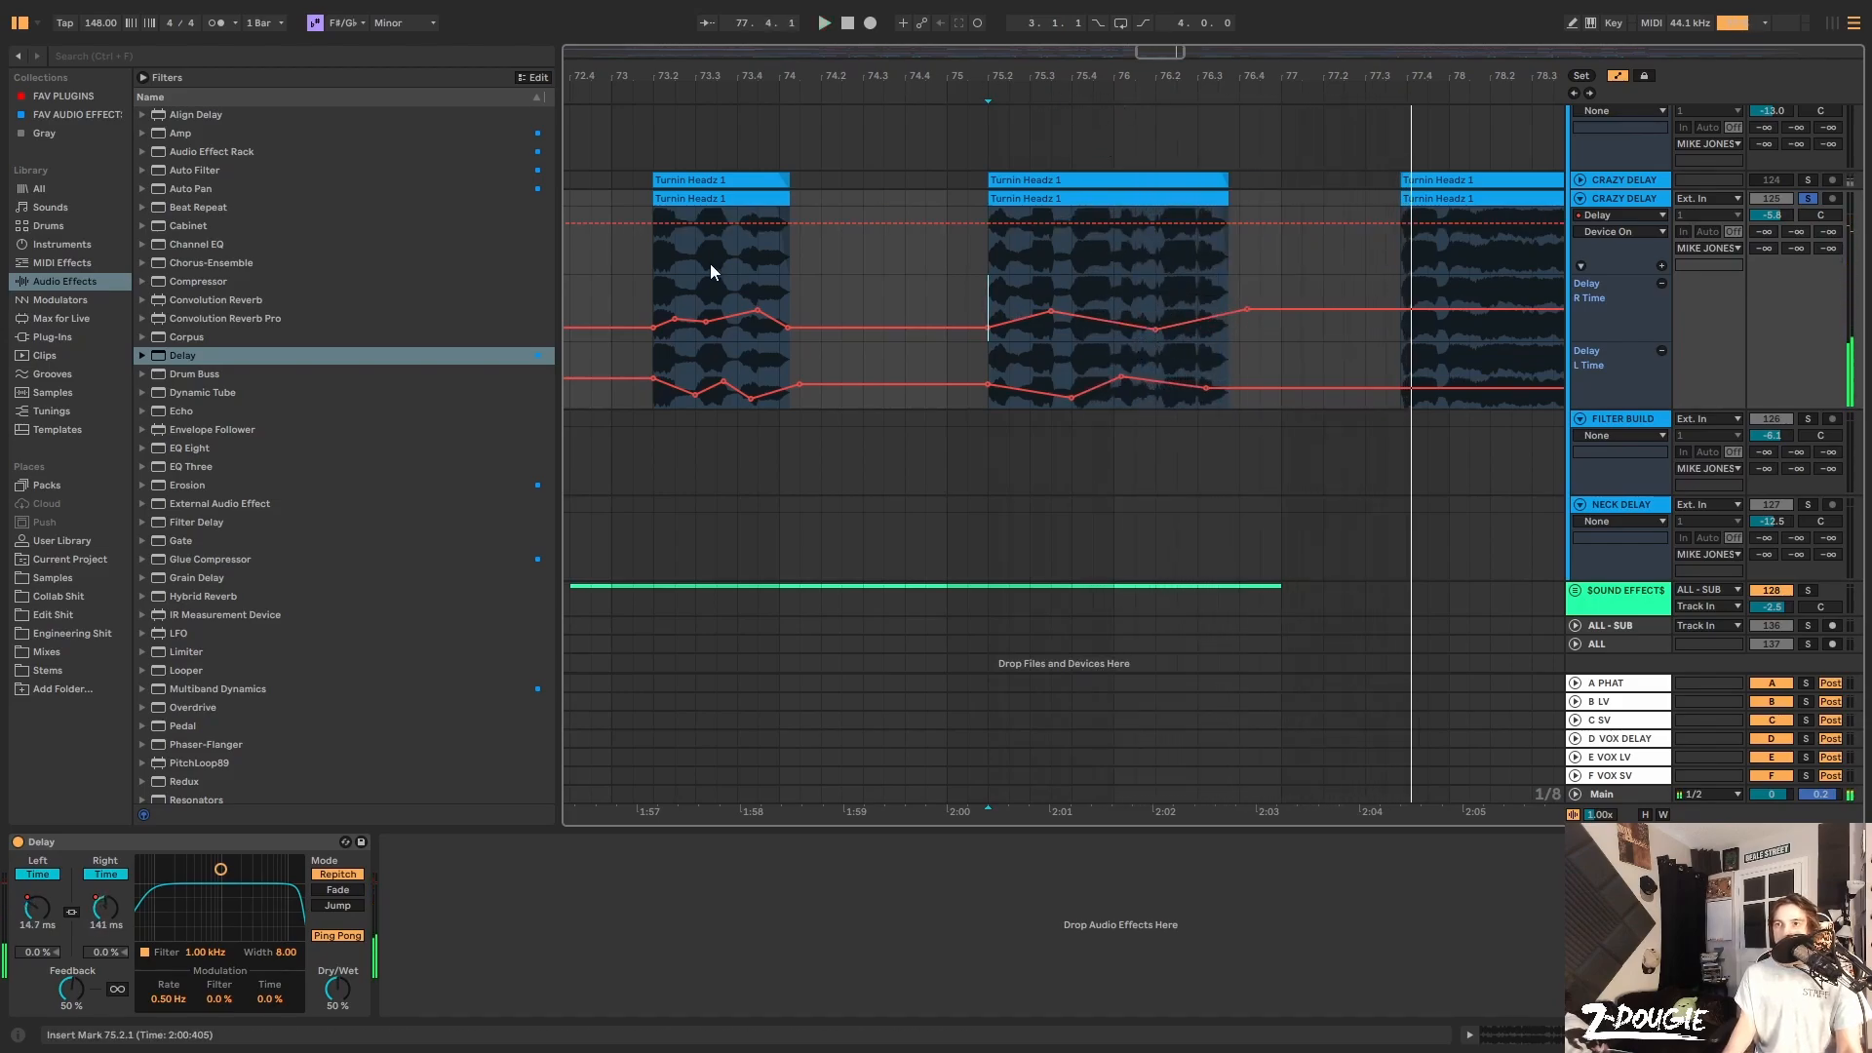
# Shape the third clip's opening with R Time from 1.00 ms to a 1.16 s peak and L Time falling to 1.16 ms, and play it
pyautogui.moveTo(1389, 308)
pyautogui.mouseDown()
pyautogui.moveTo(1411, 331)
pyautogui.moveTo(1410, 310)
pyautogui.moveTo(1395, 339)
pyautogui.mouseUp()
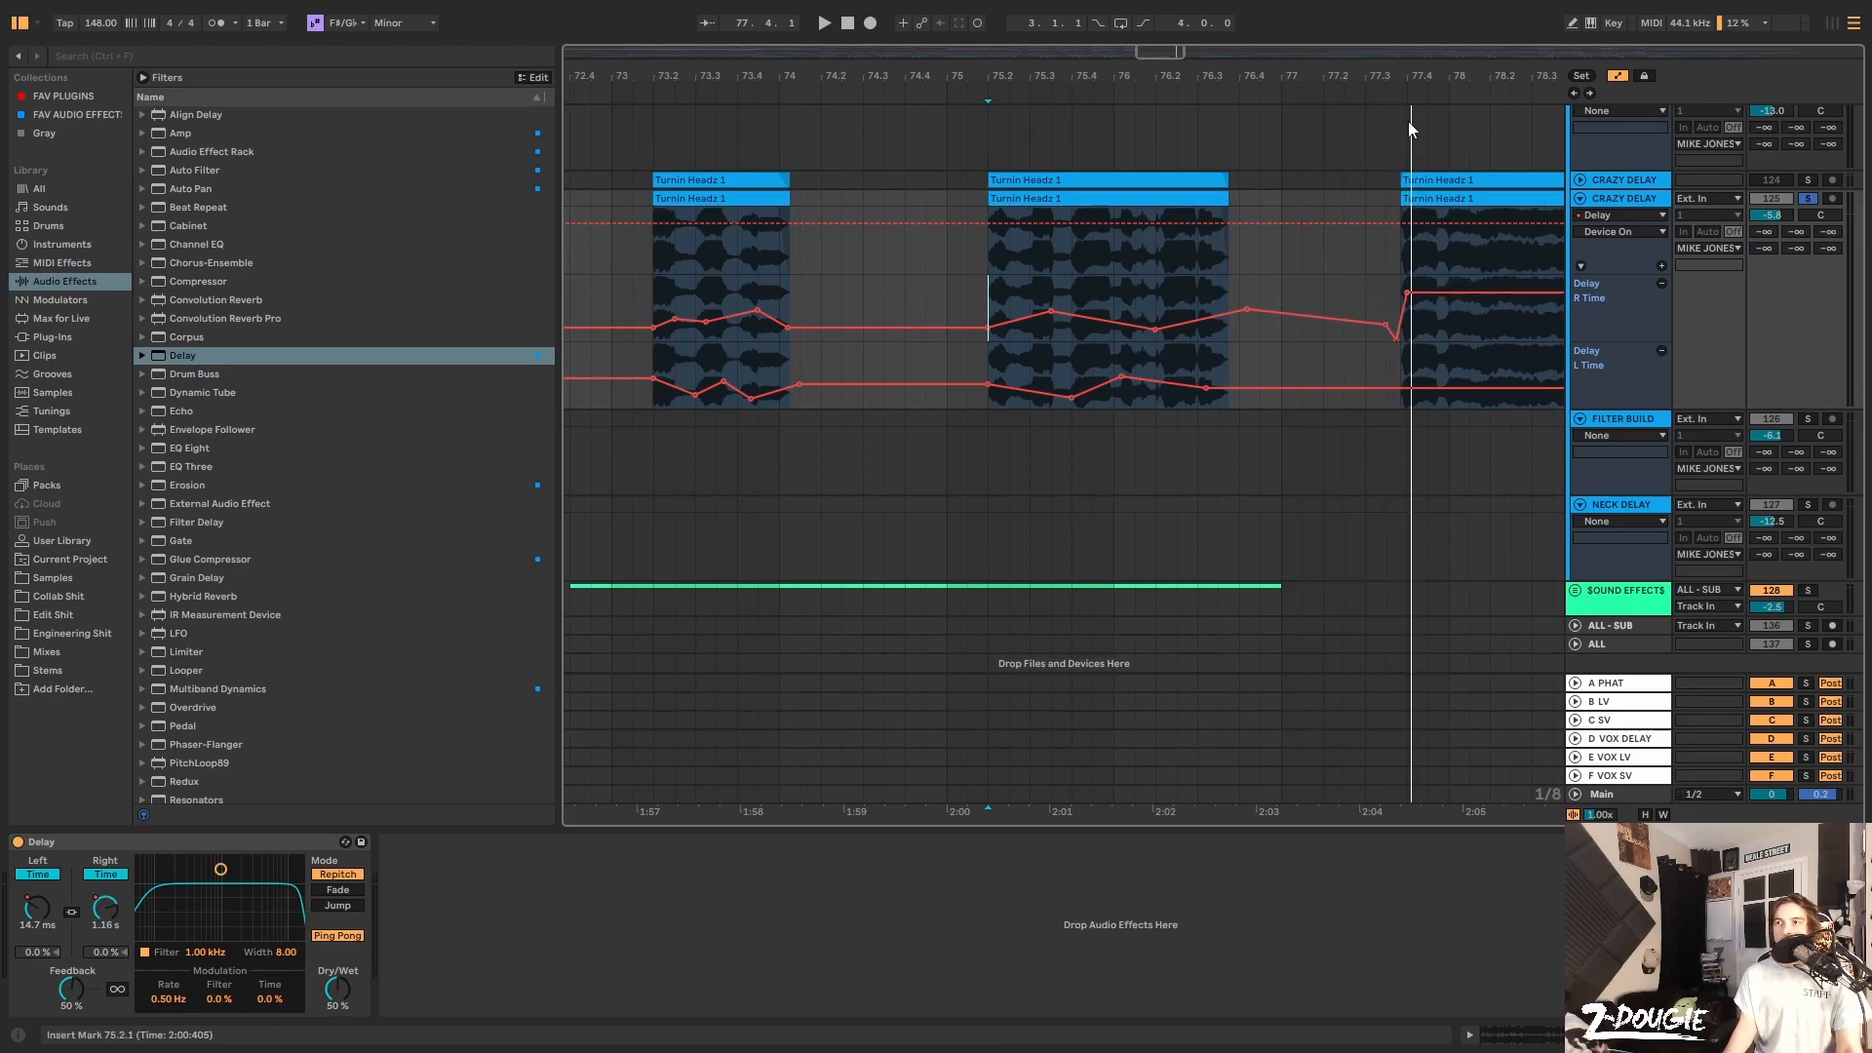
pyautogui.moveTo(1420, 80); pyautogui.dragTo(1129, 400)
pyautogui.click(1032, 292)
pyautogui.click(1031, 389)
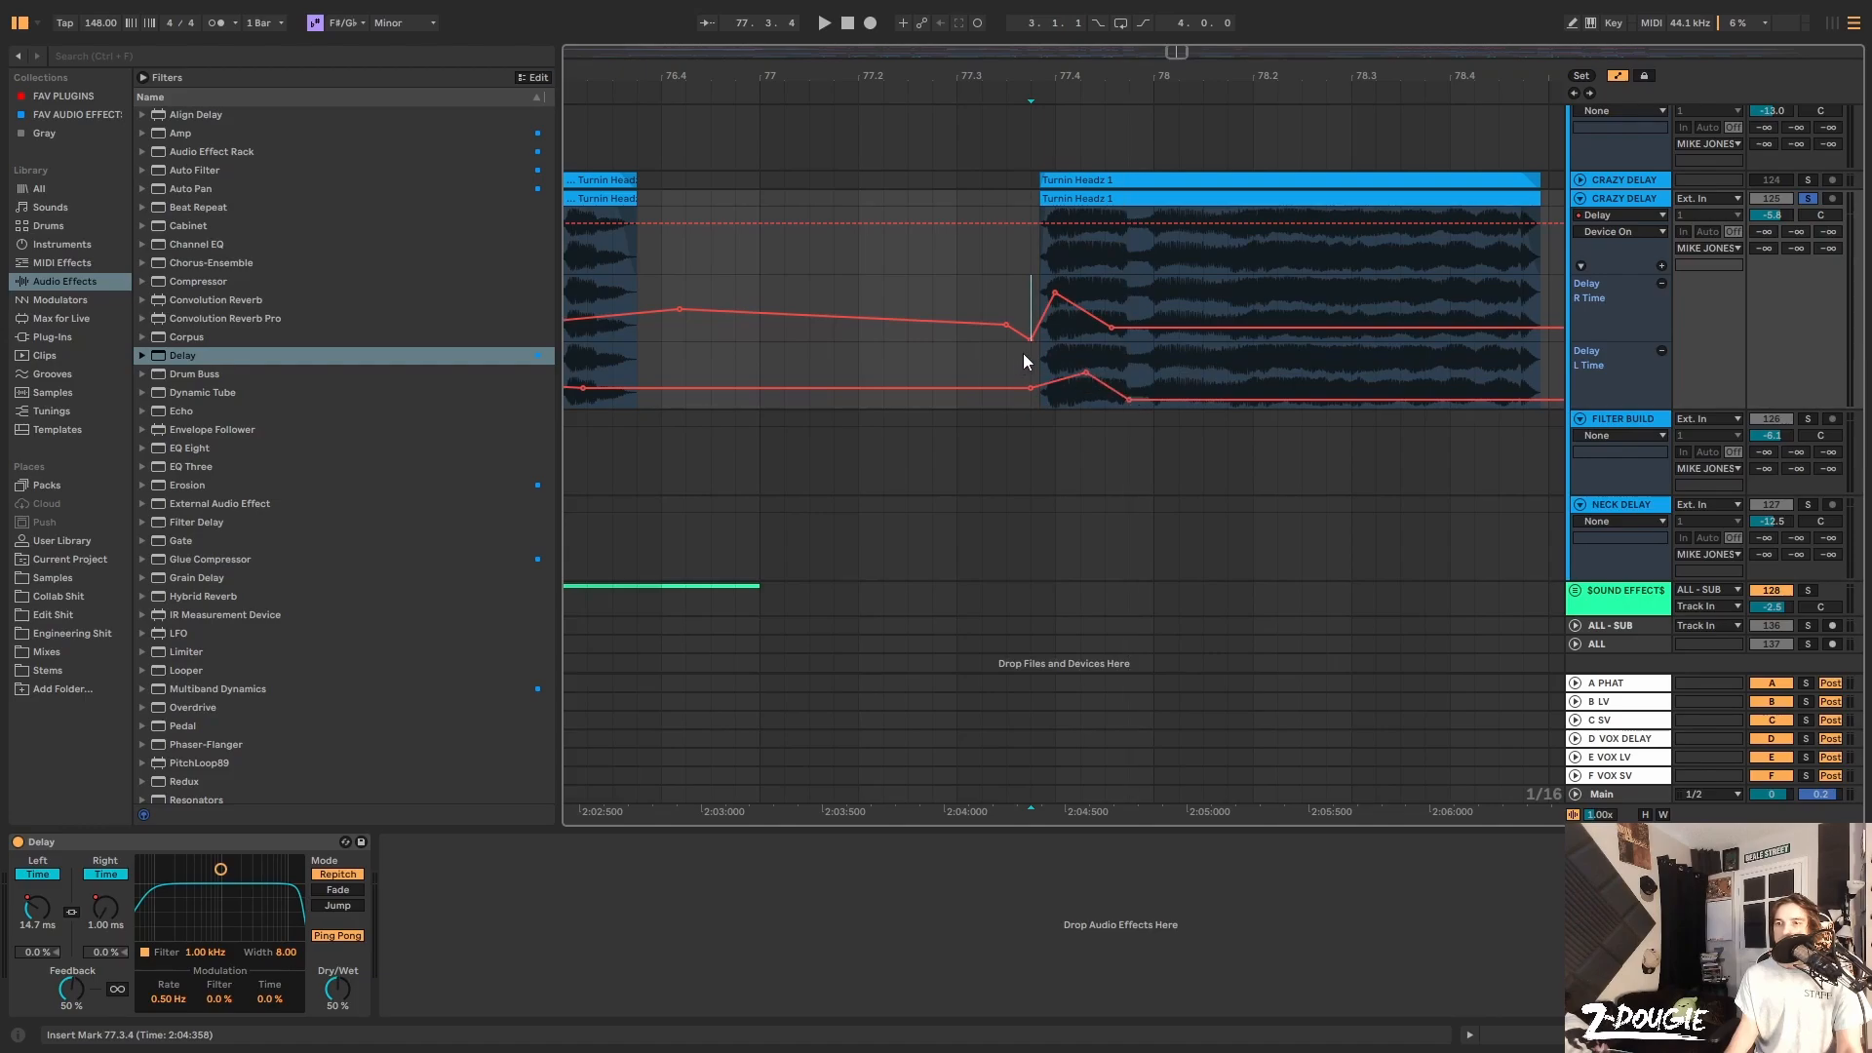
pyautogui.press('space')
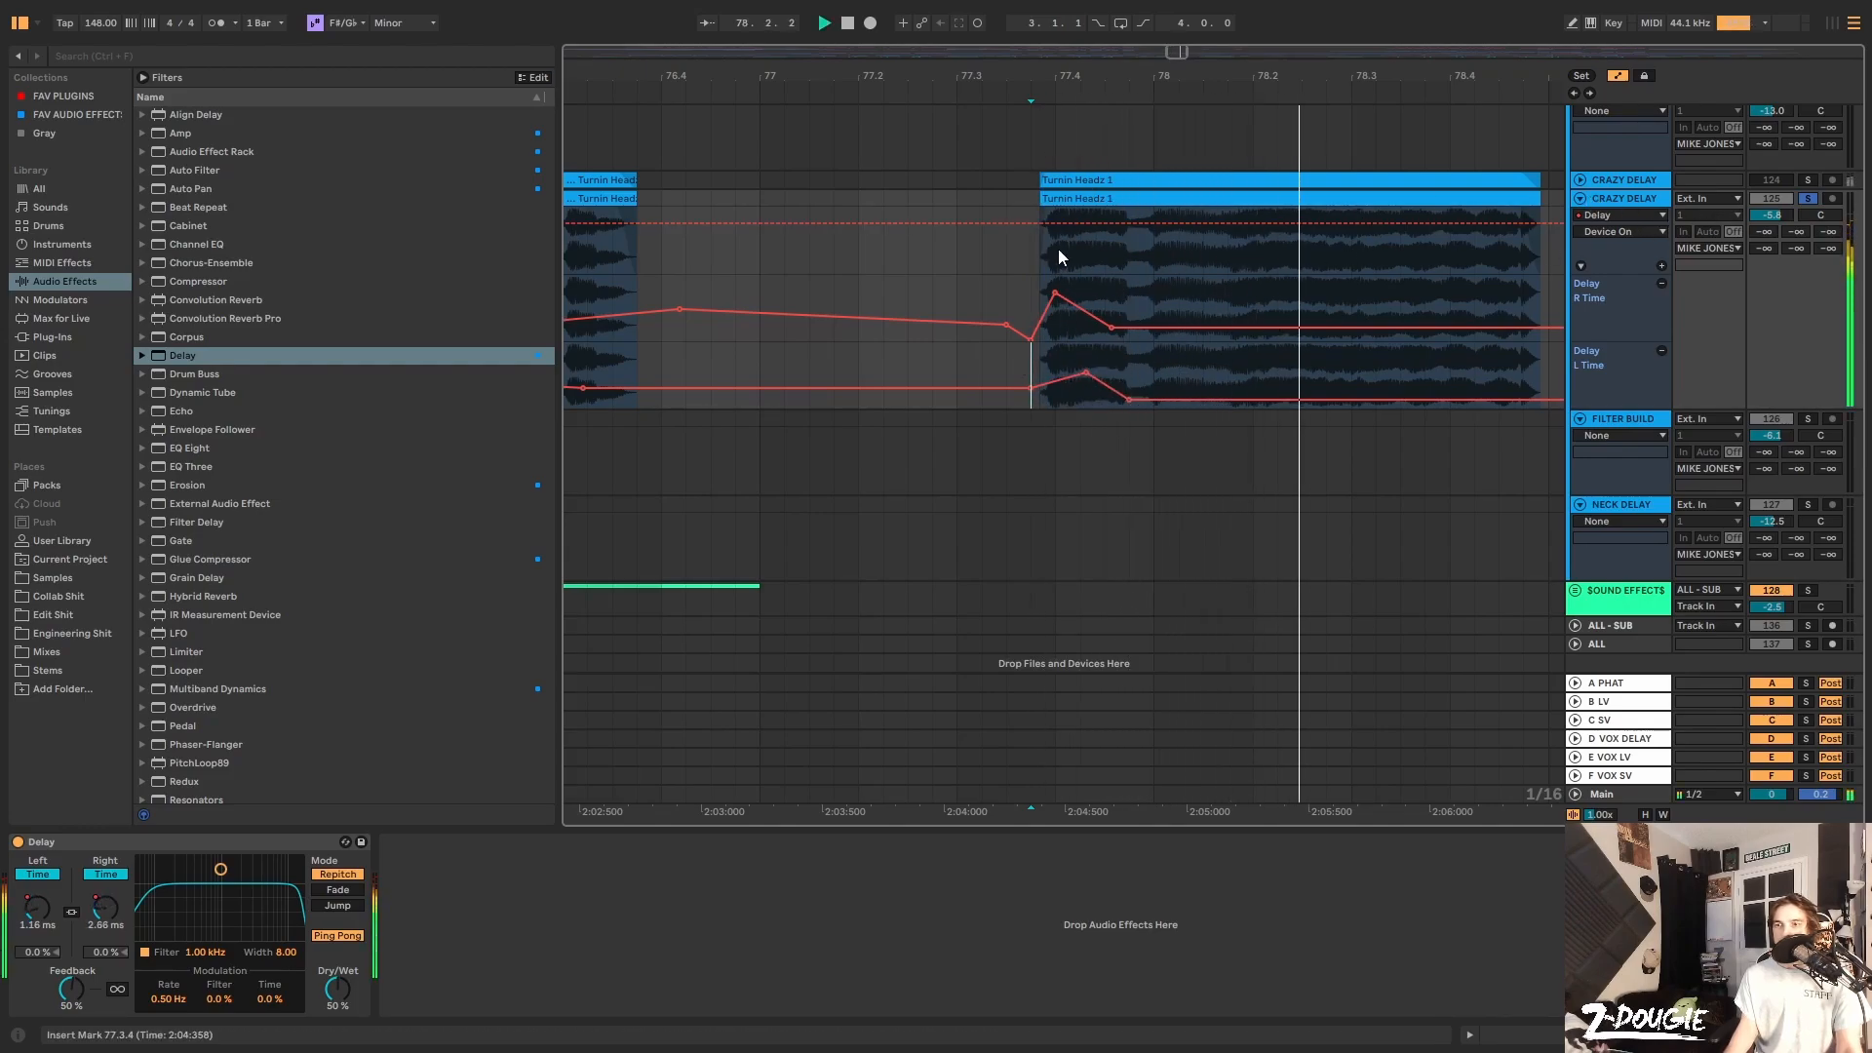
pyautogui.click(884, 265)
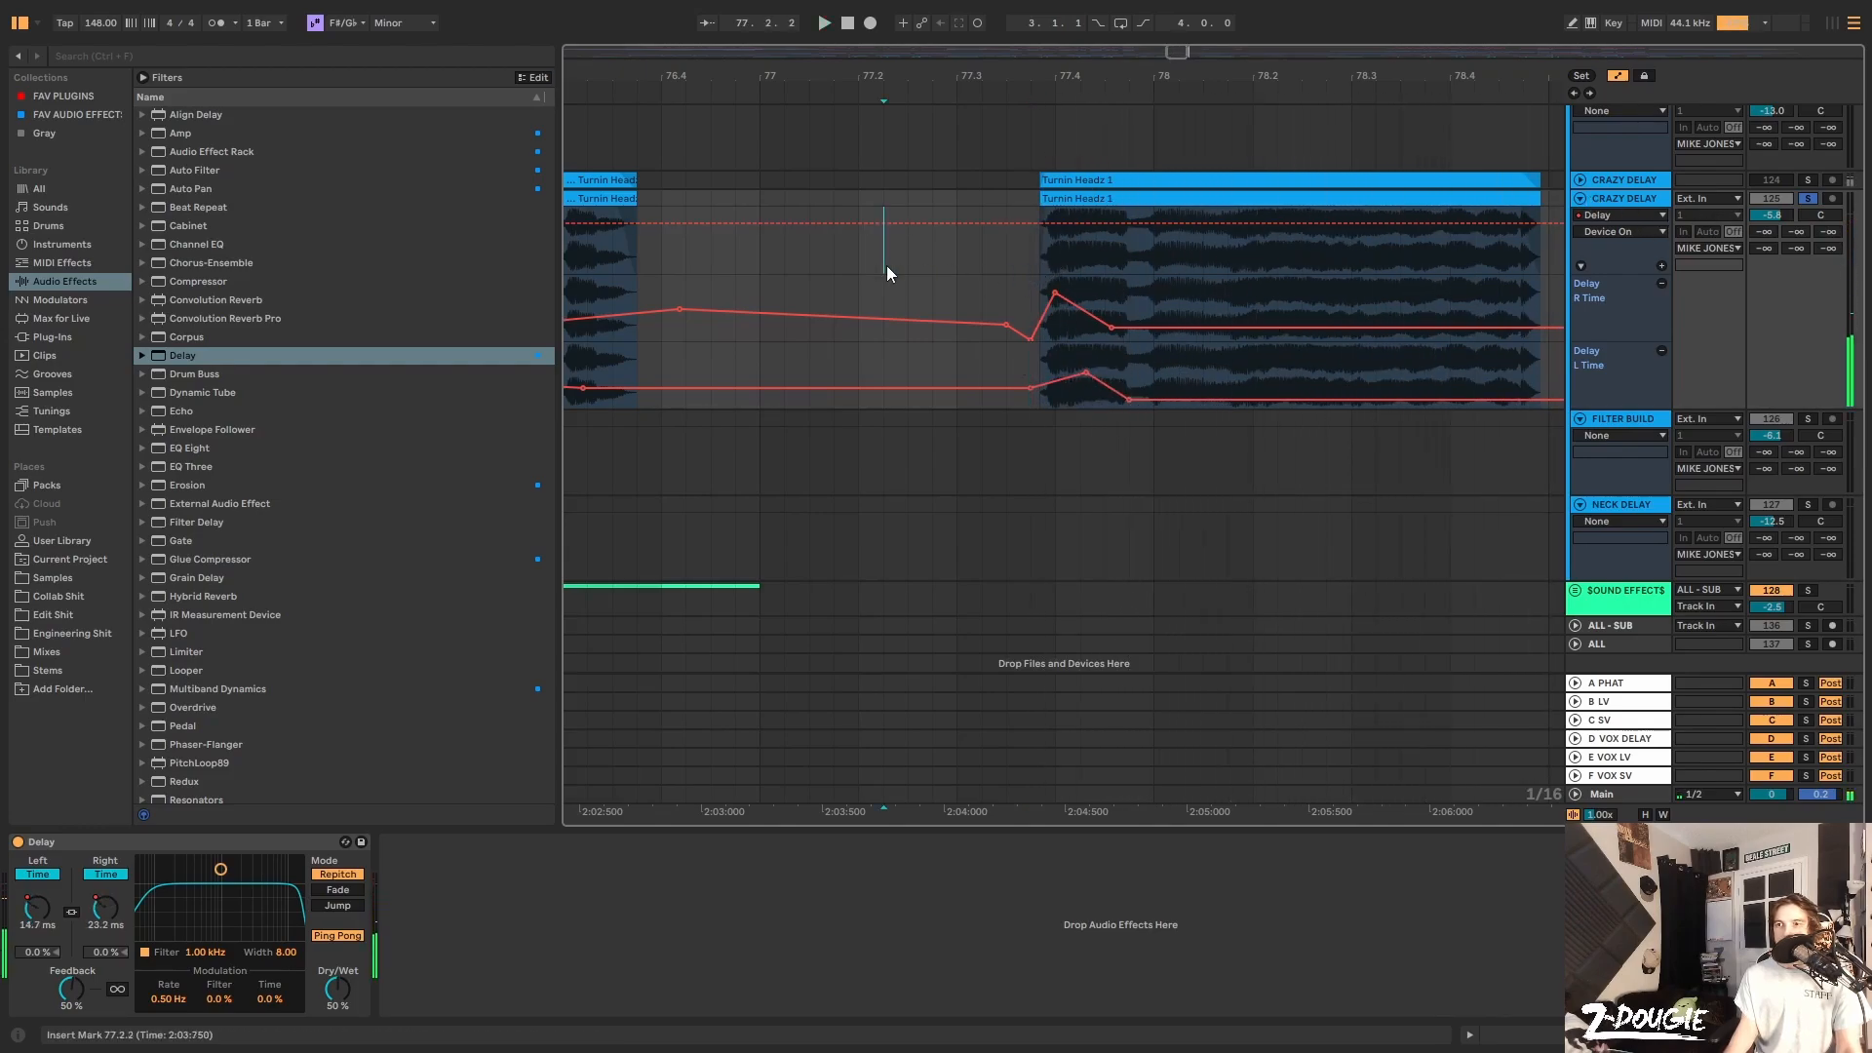
pyautogui.press('space')
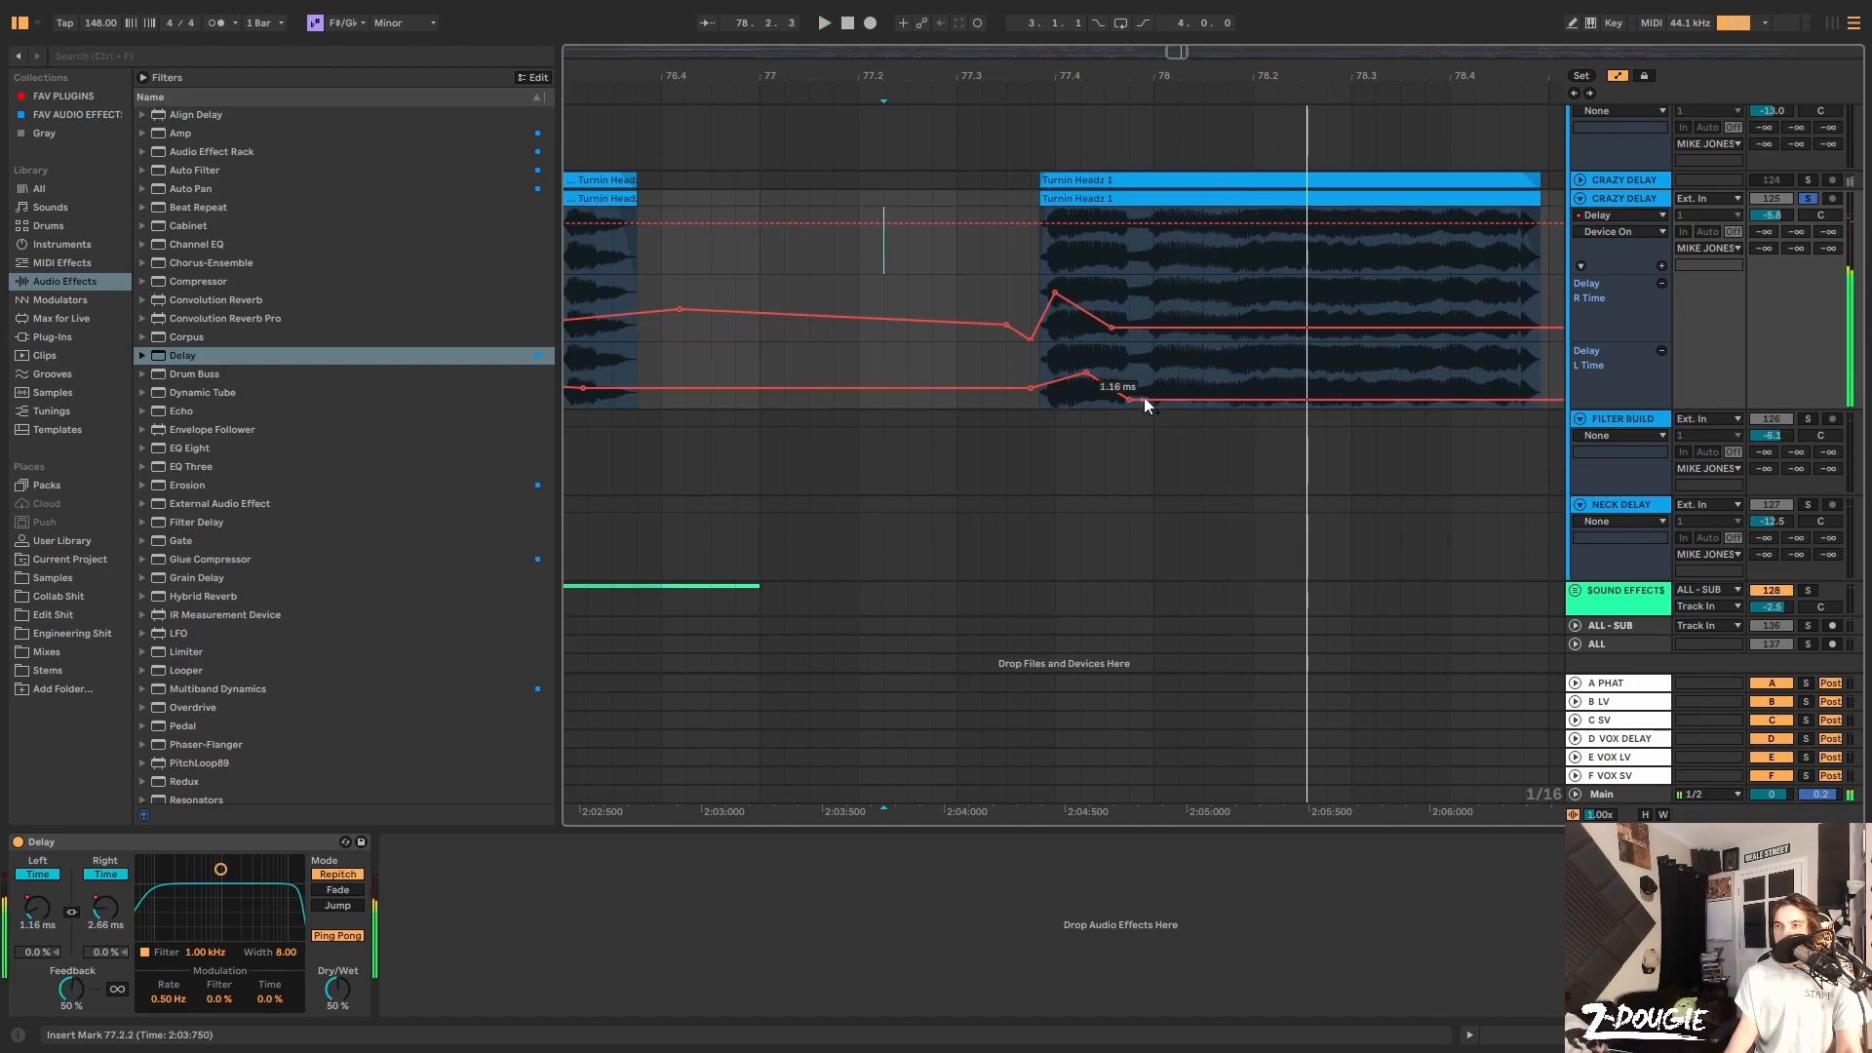
# Add a second L Time rise settling at about 5.59 ms and an R Time rise settling at about 23.0 ms in the third clip, and audition them
pyautogui.moveTo(1155, 396); pyautogui.dragTo(1352, 392)
pyautogui.press('space')
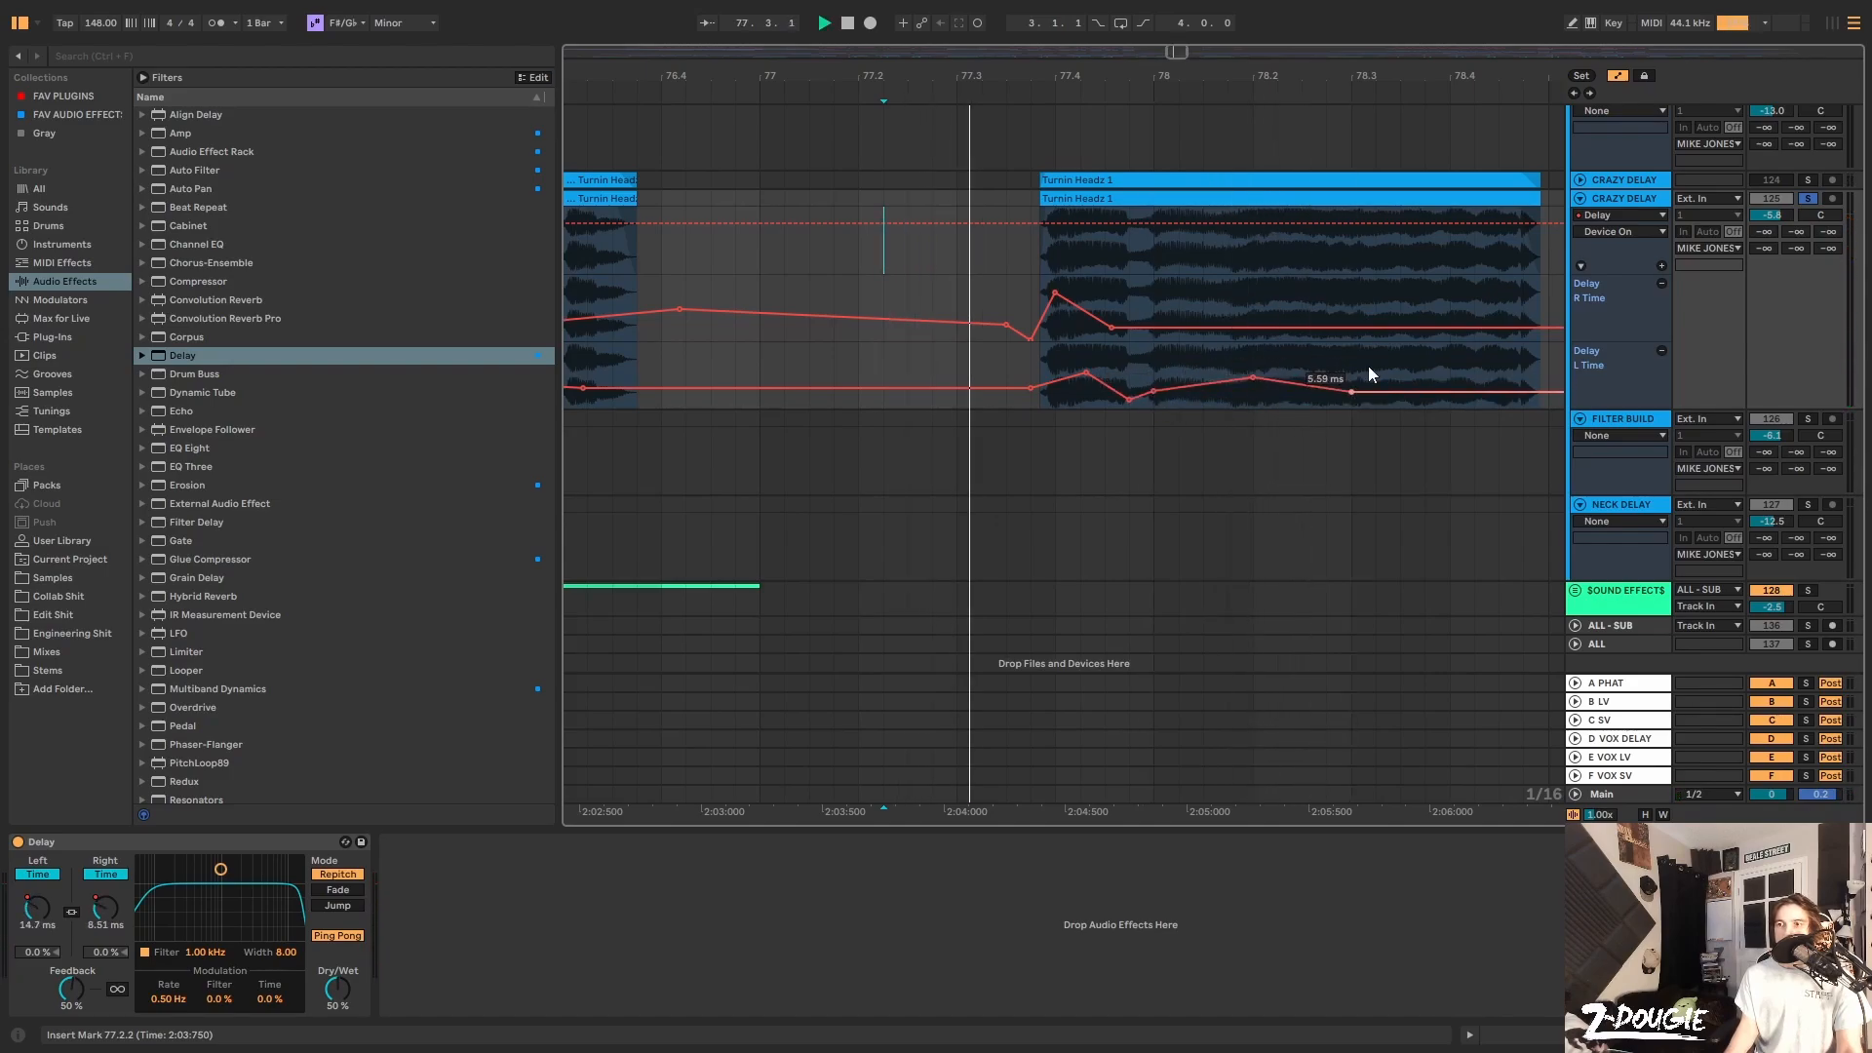
pyautogui.moveTo(1376, 328); pyautogui.dragTo(1474, 319)
pyautogui.press('space')
pyautogui.press('space')
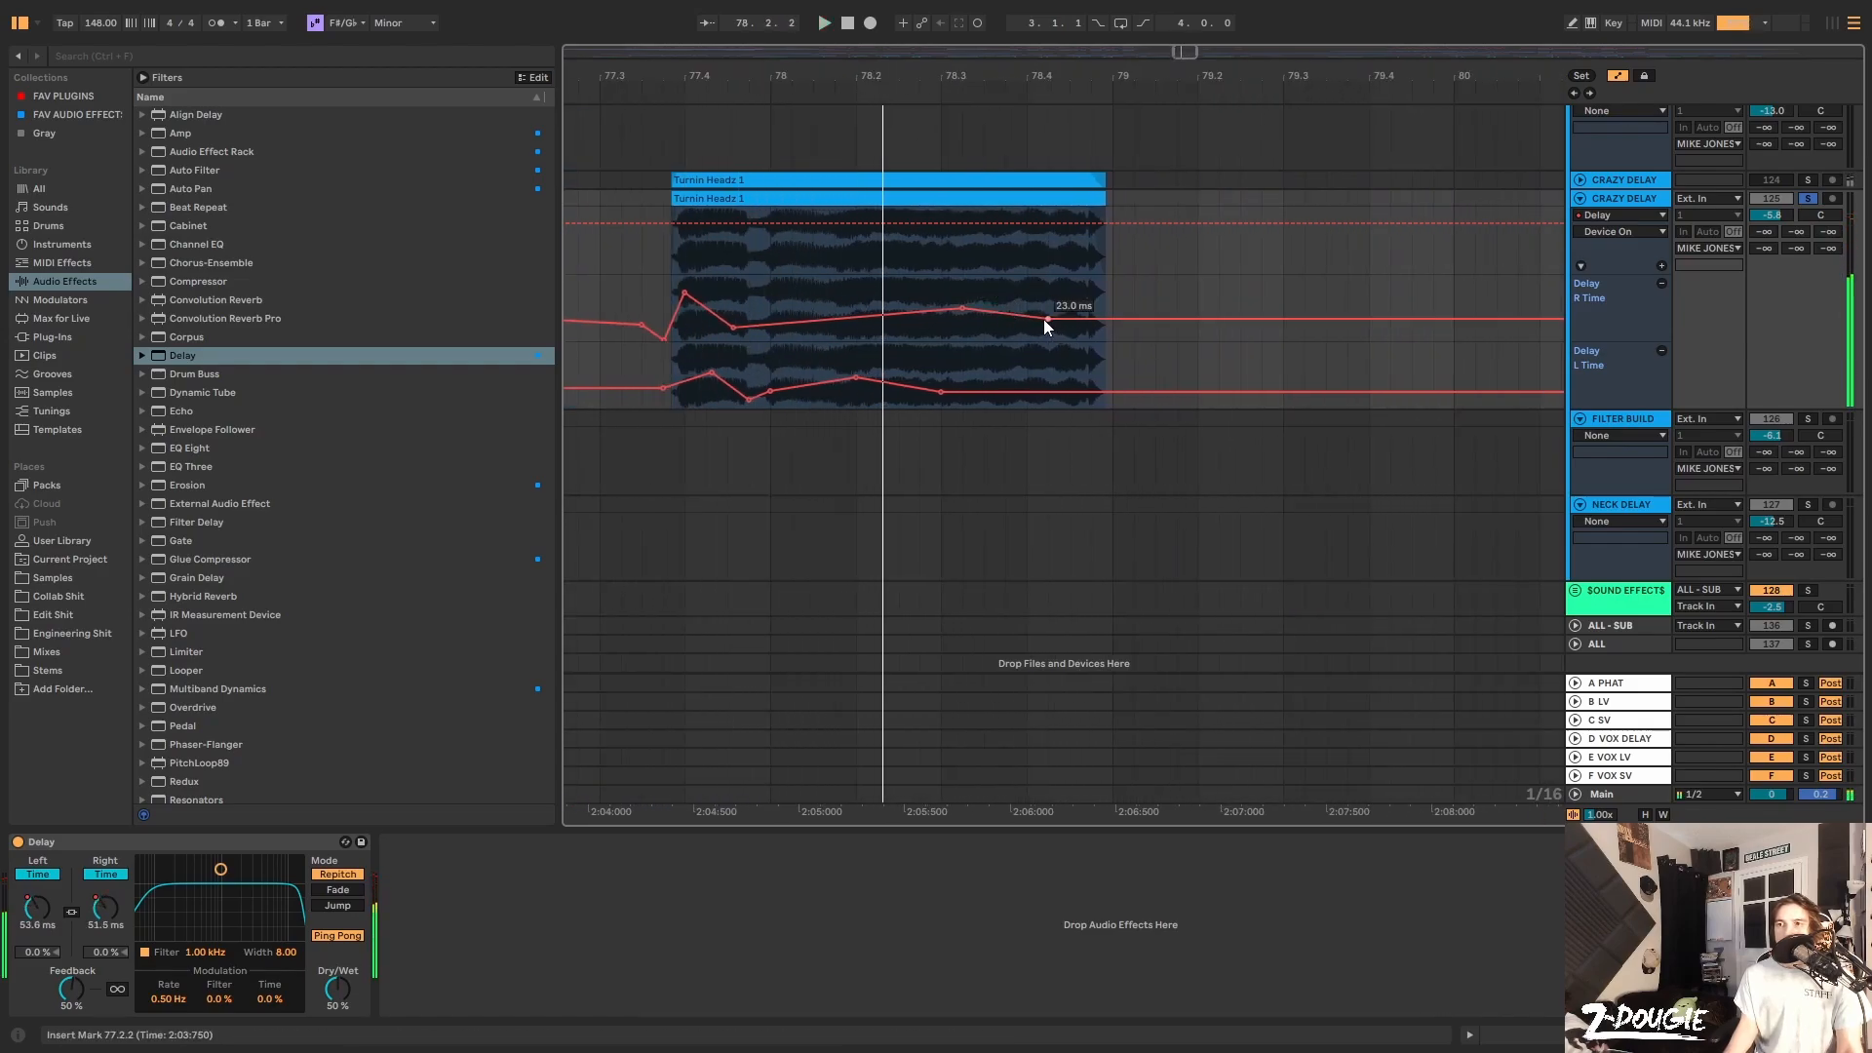
# Make R Time ramp steadily to about 190 ms at the third clip's end and add another L Time rise falling to about 1.16 ms there
pyautogui.click(1045, 319)
pyautogui.moveTo(963, 308); pyautogui.dragTo(1113, 309)
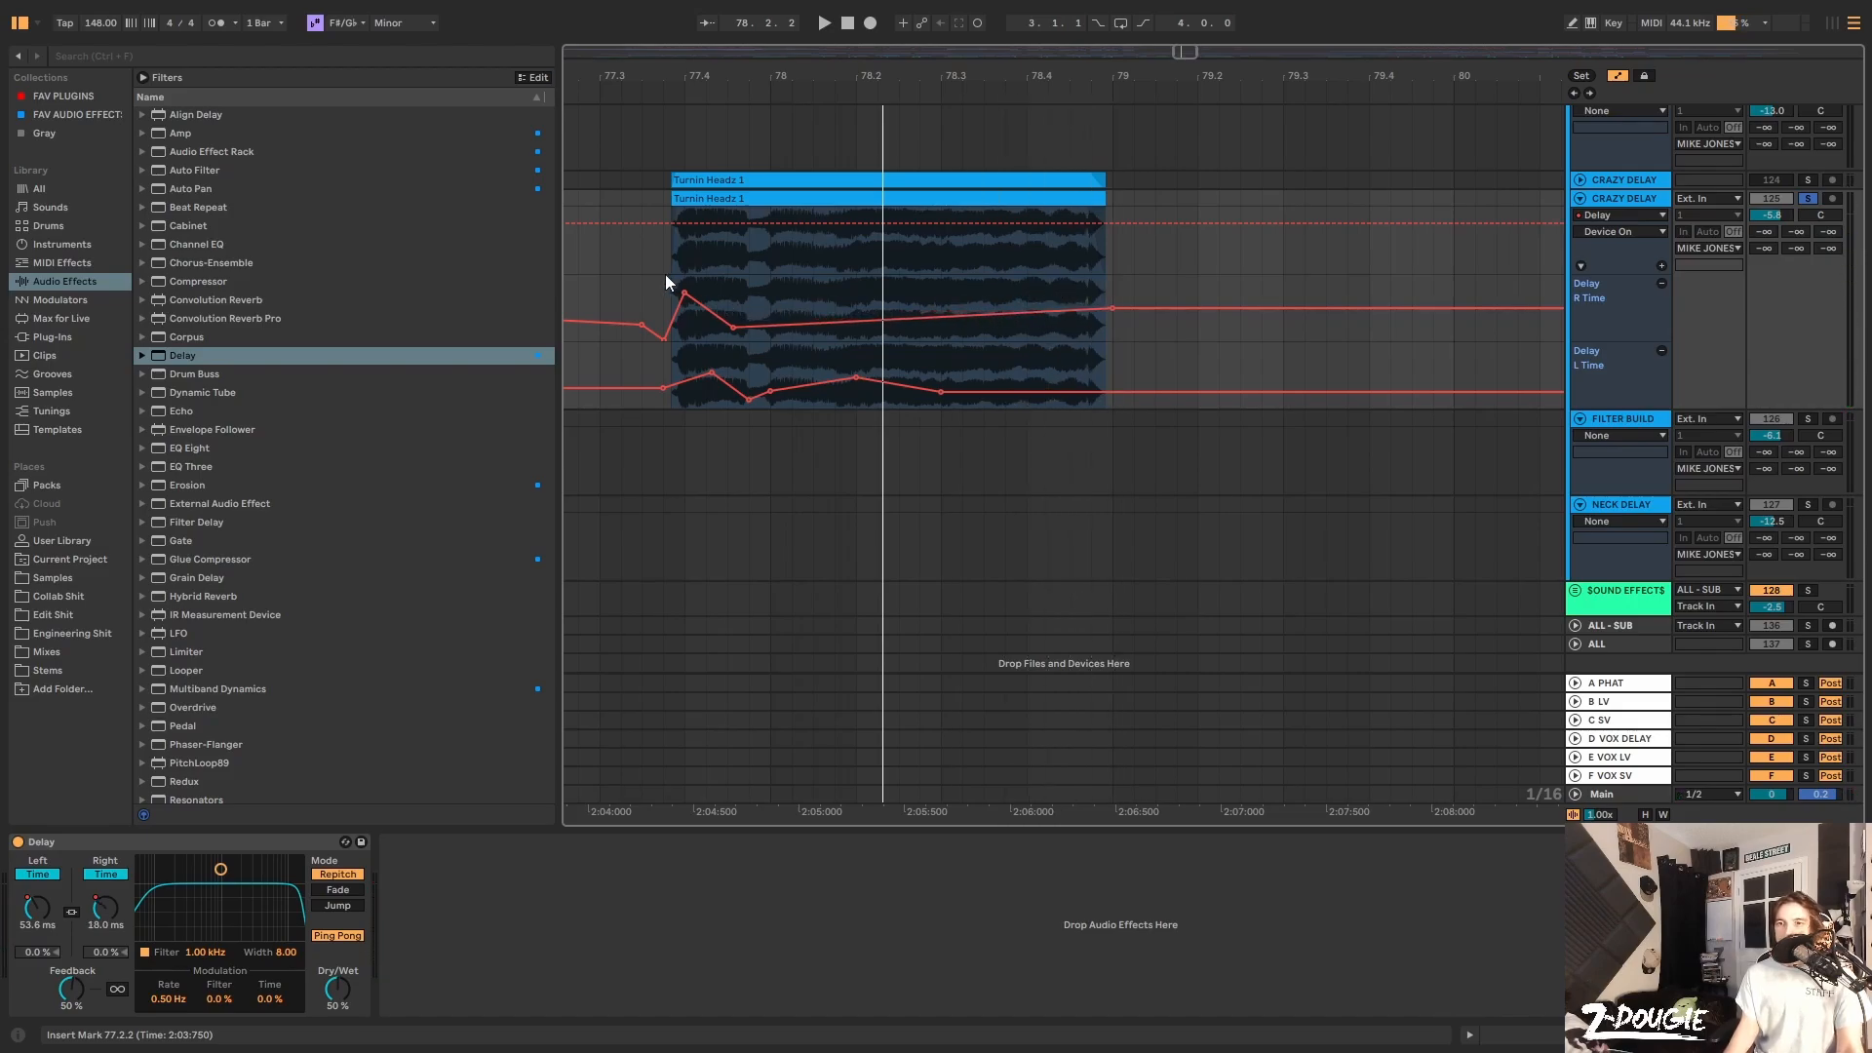
pyautogui.moveTo(1021, 392); pyautogui.dragTo(1112, 400)
pyautogui.moveTo(1118, 309); pyautogui.dragTo(1112, 307)
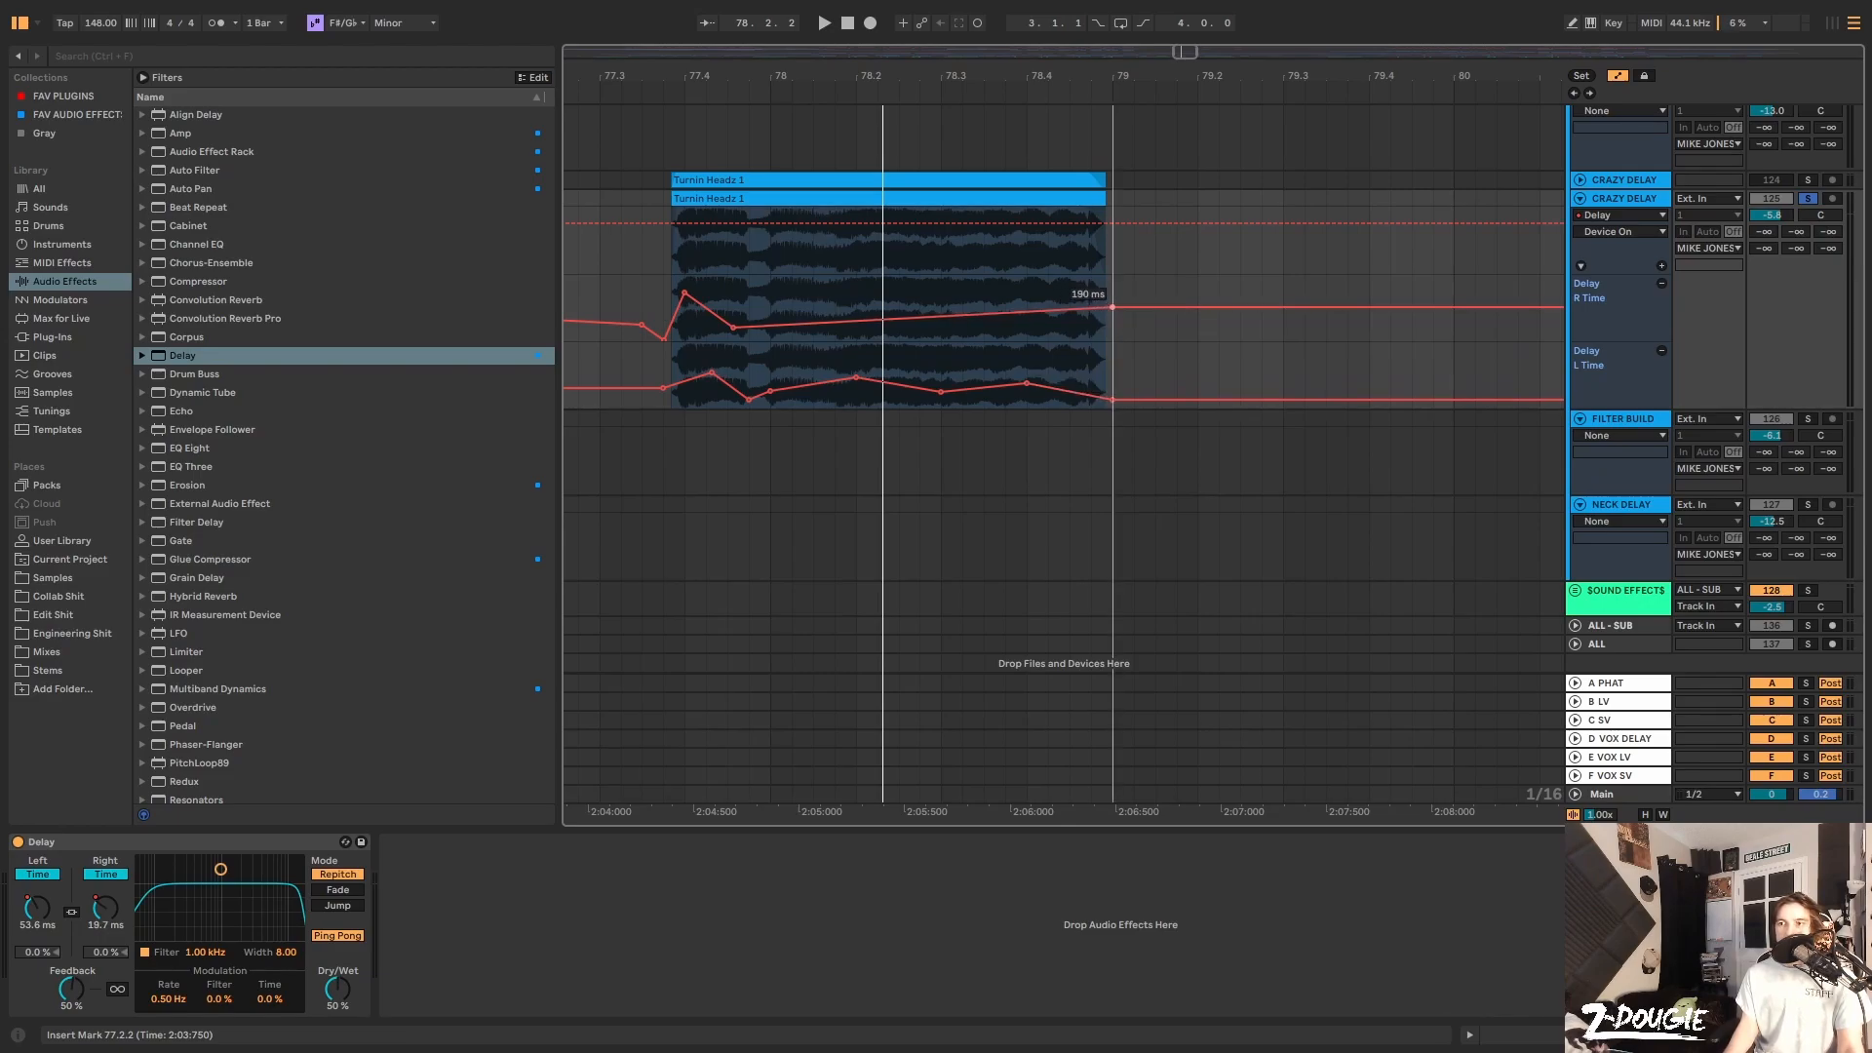
# Play the third vocal clip from 77.3.4 through its delay tail to check the automation
pyautogui.click(664, 249)
pyautogui.press('space')
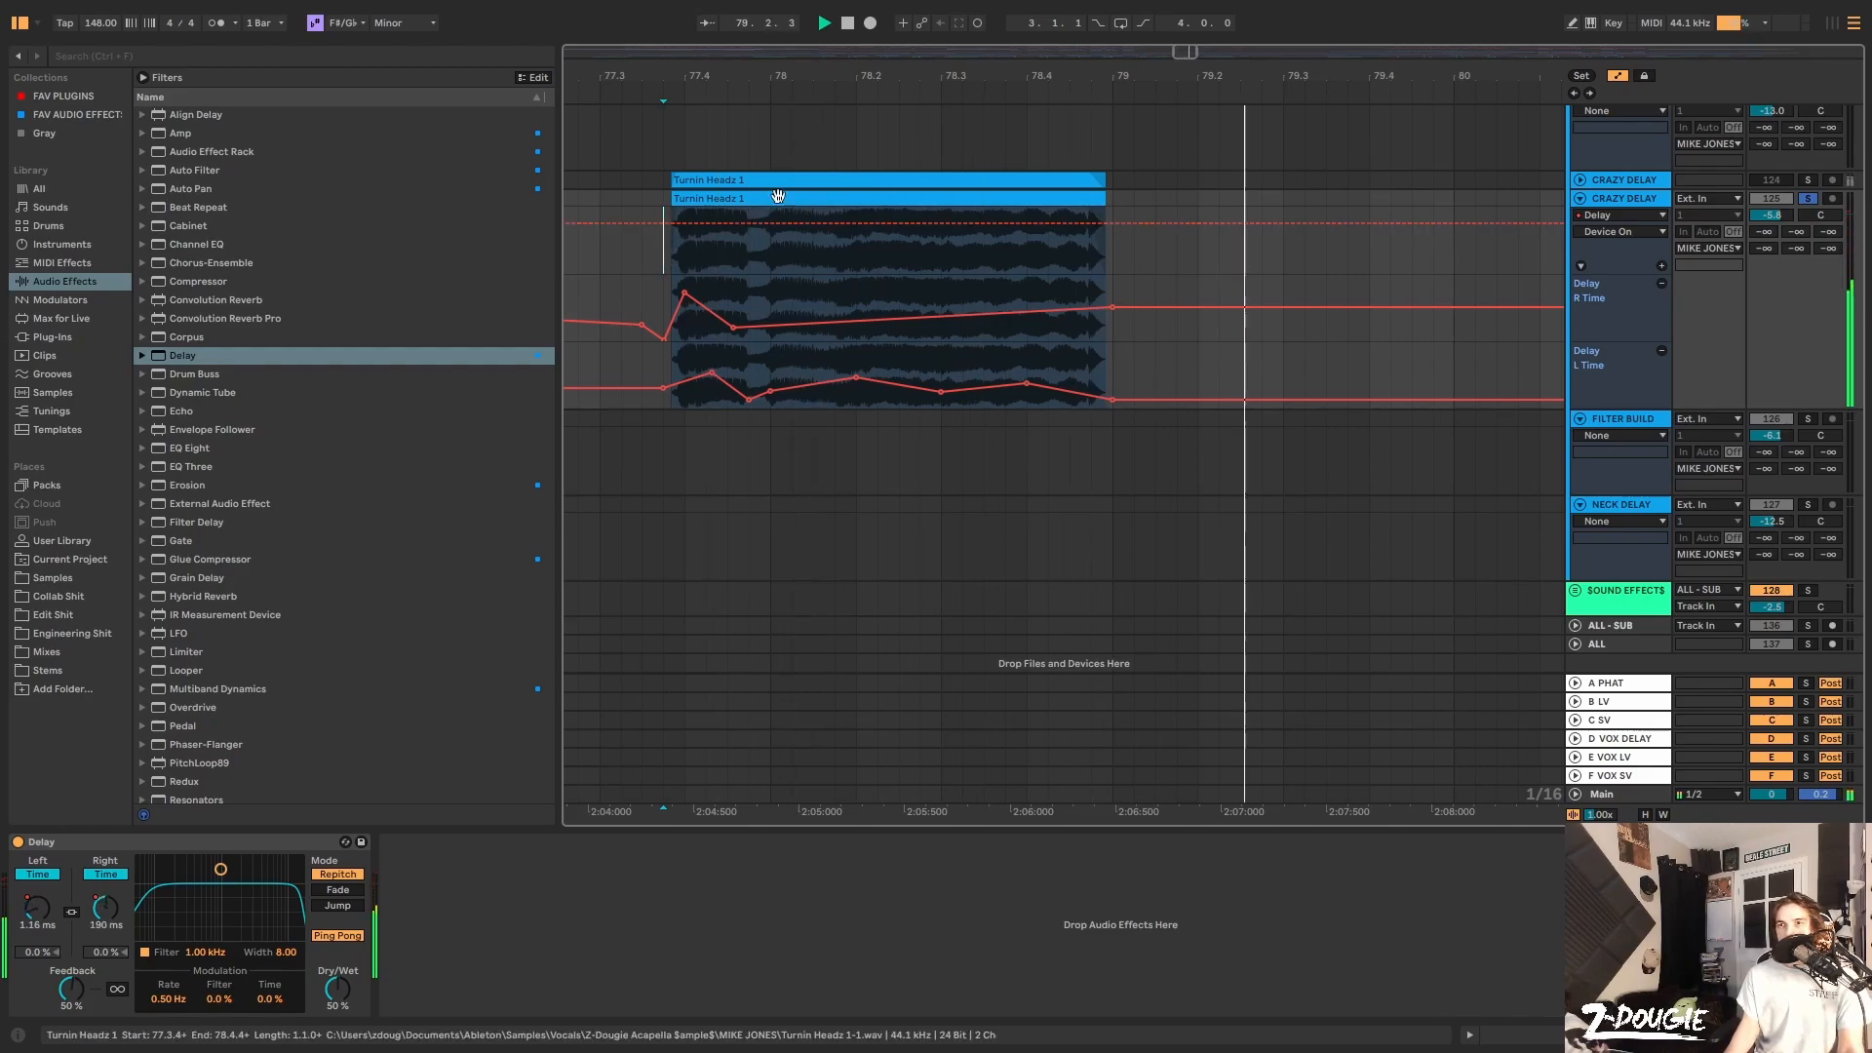
pyautogui.press('space')
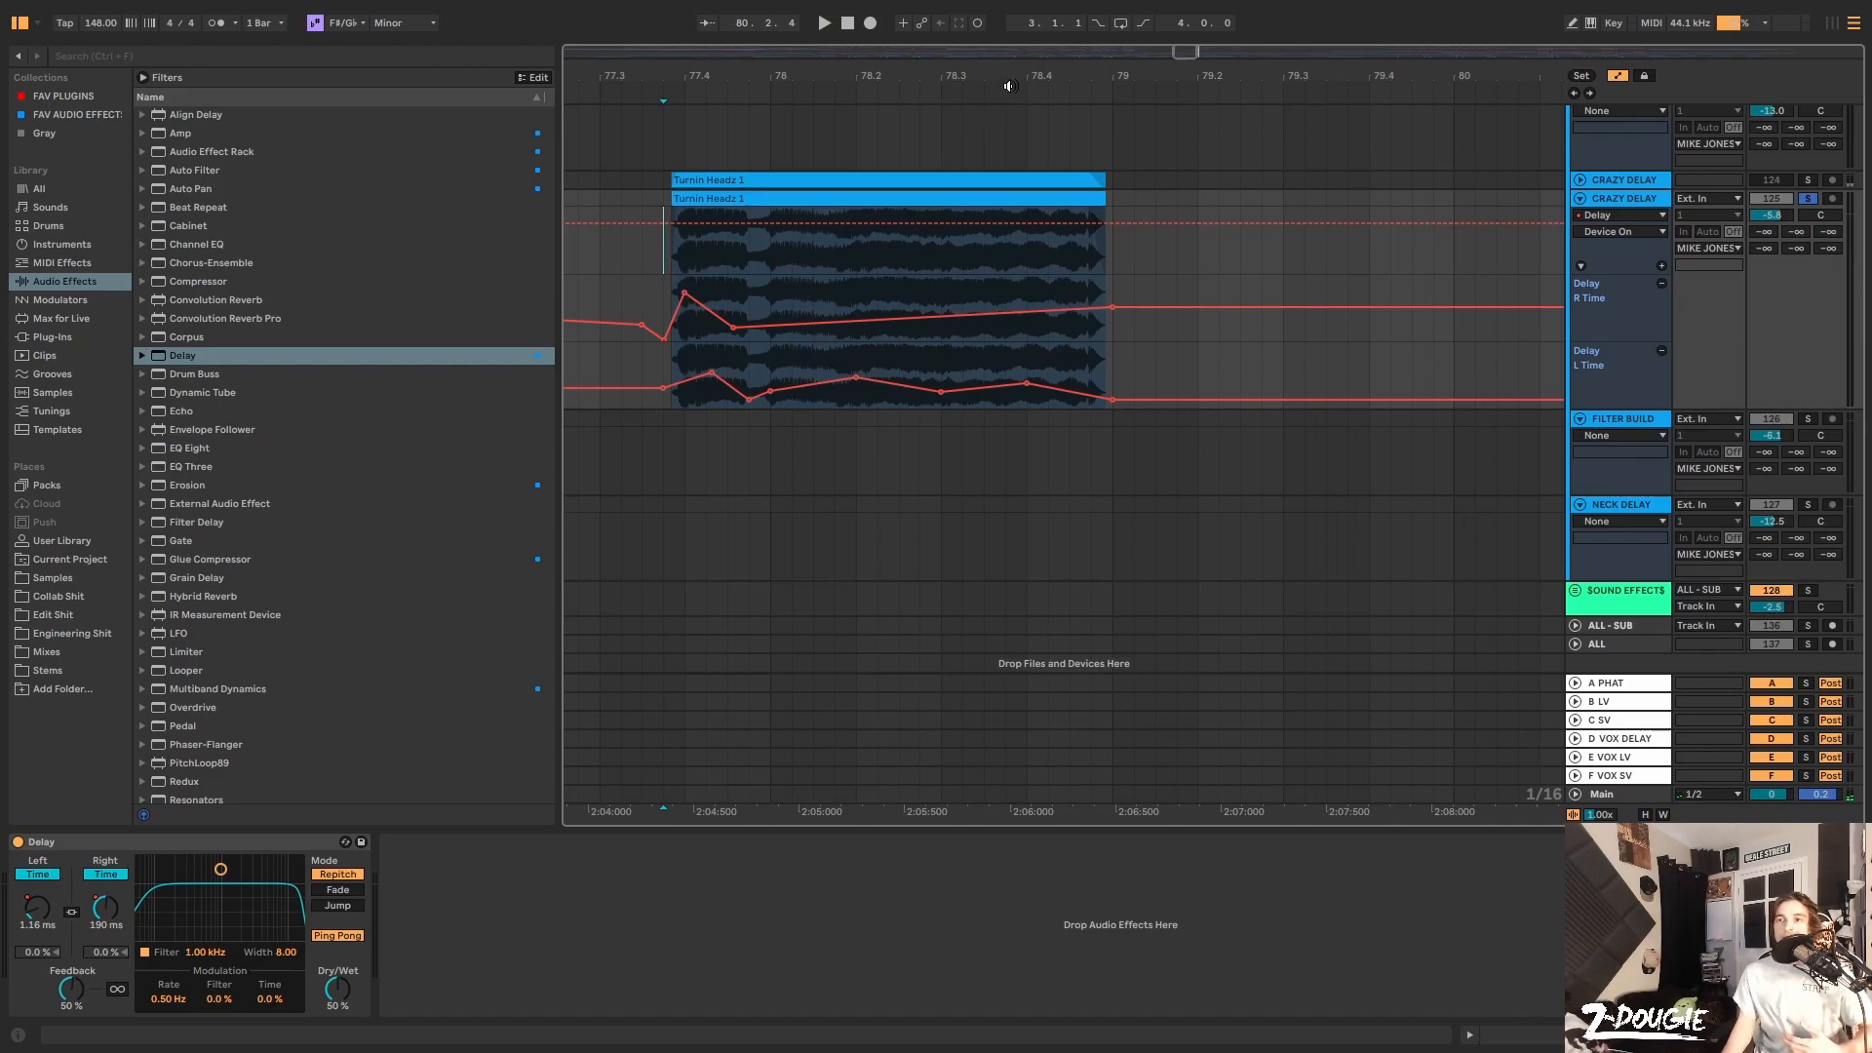
# Hide the automation, then freeze and flatten the lower CRAZY DELAY track to audio
pyautogui.moveTo(1008, 80); pyautogui.dragTo(1014, 9)
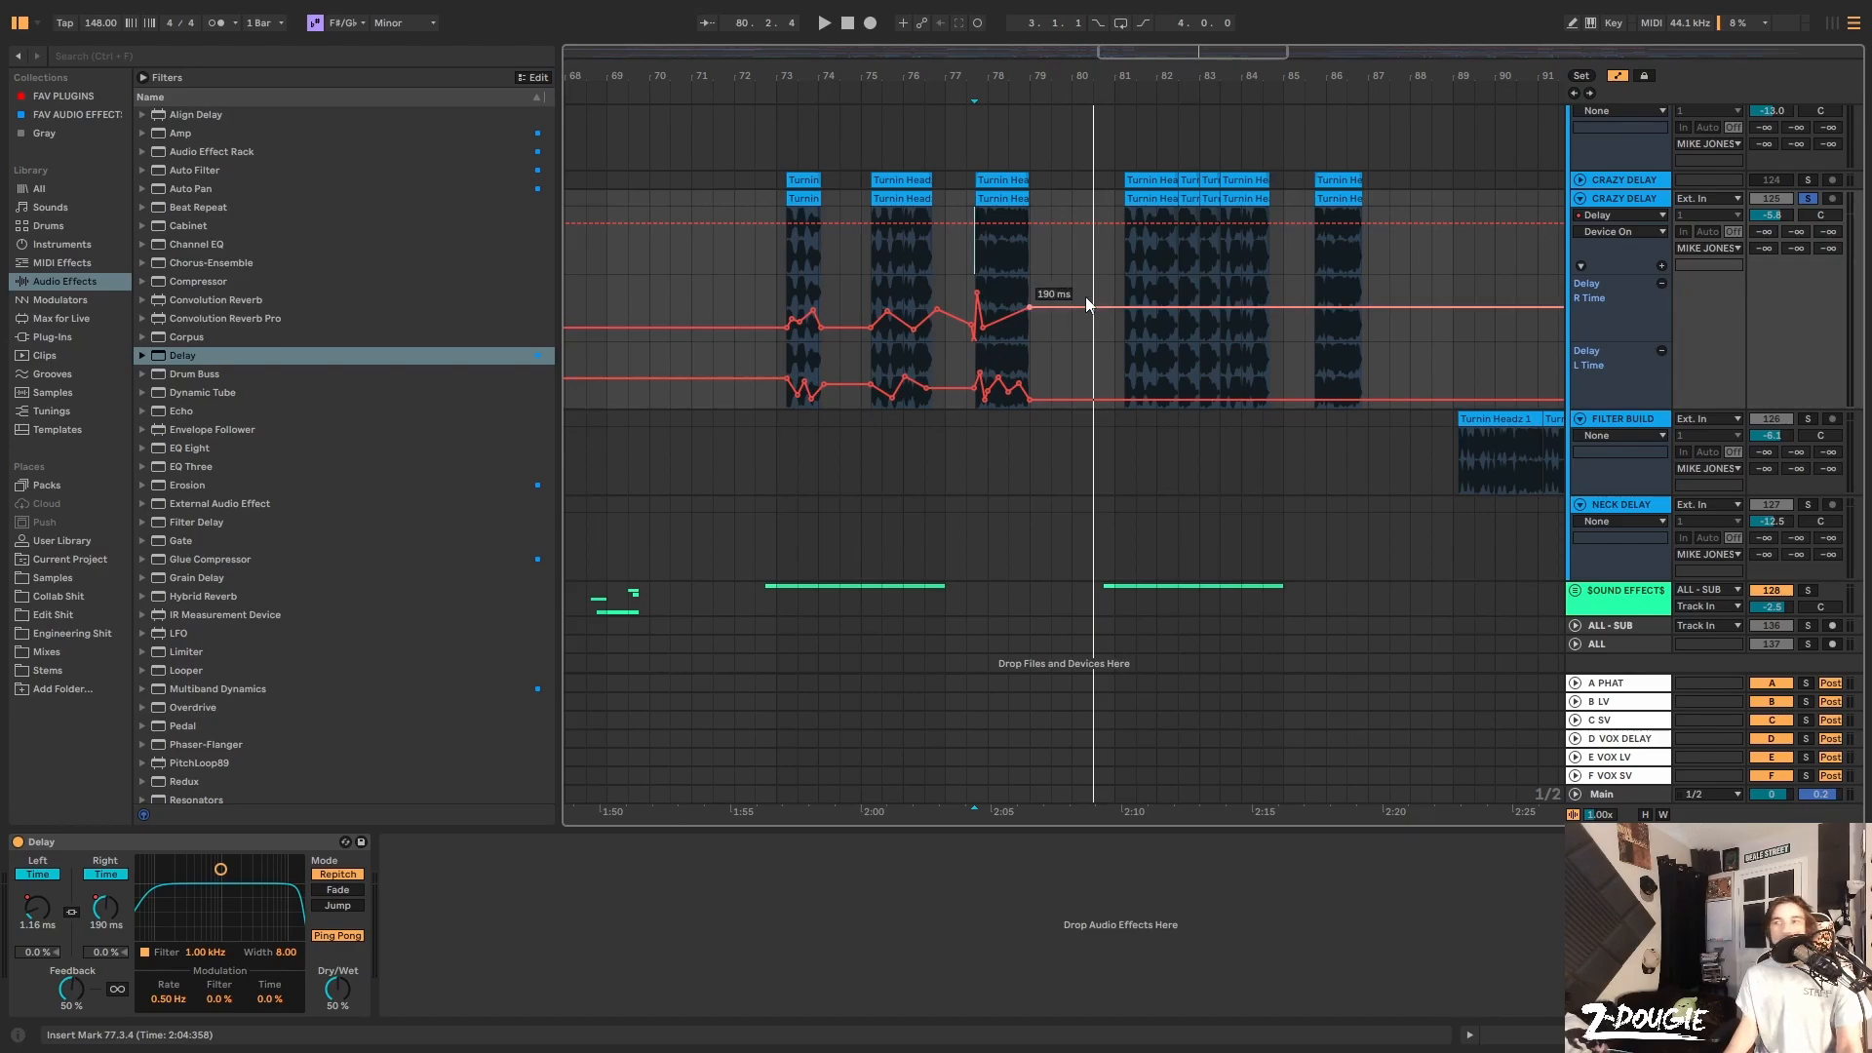
pyautogui.press('a')
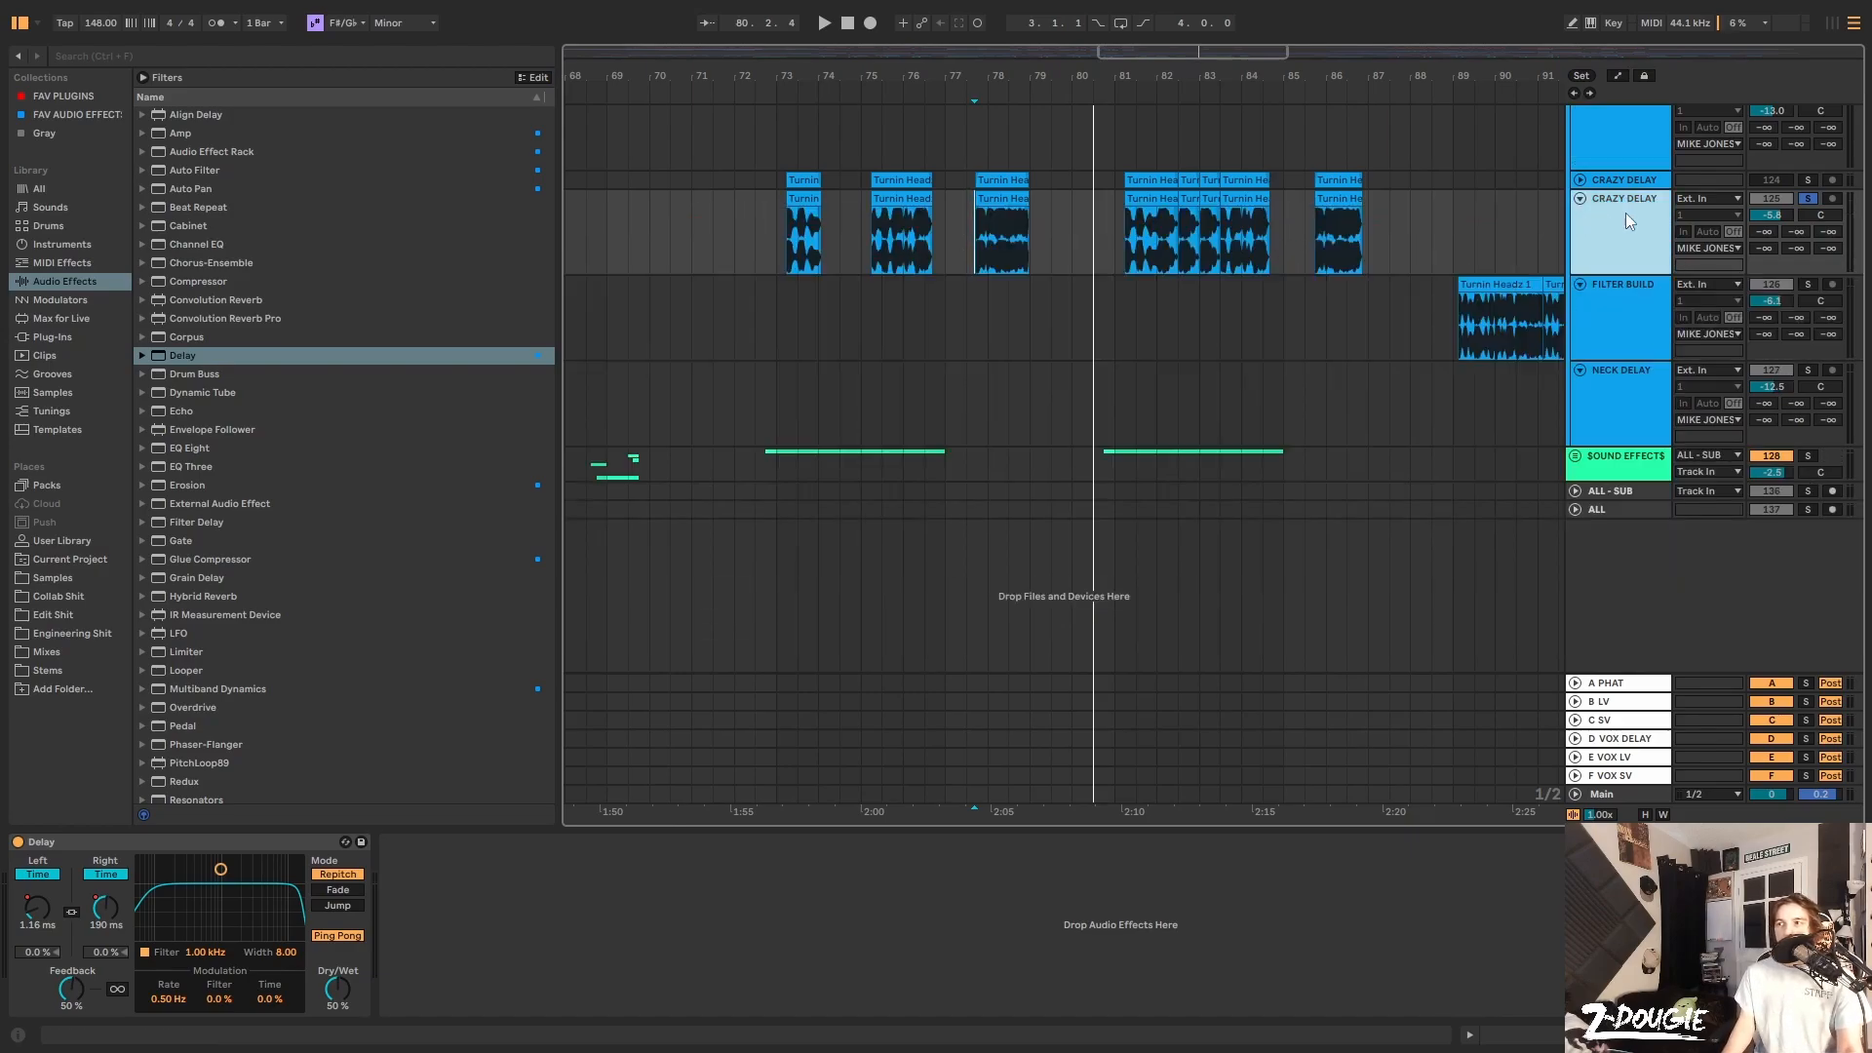
pyautogui.rightClick(1624, 220)
pyautogui.click(1646, 342)
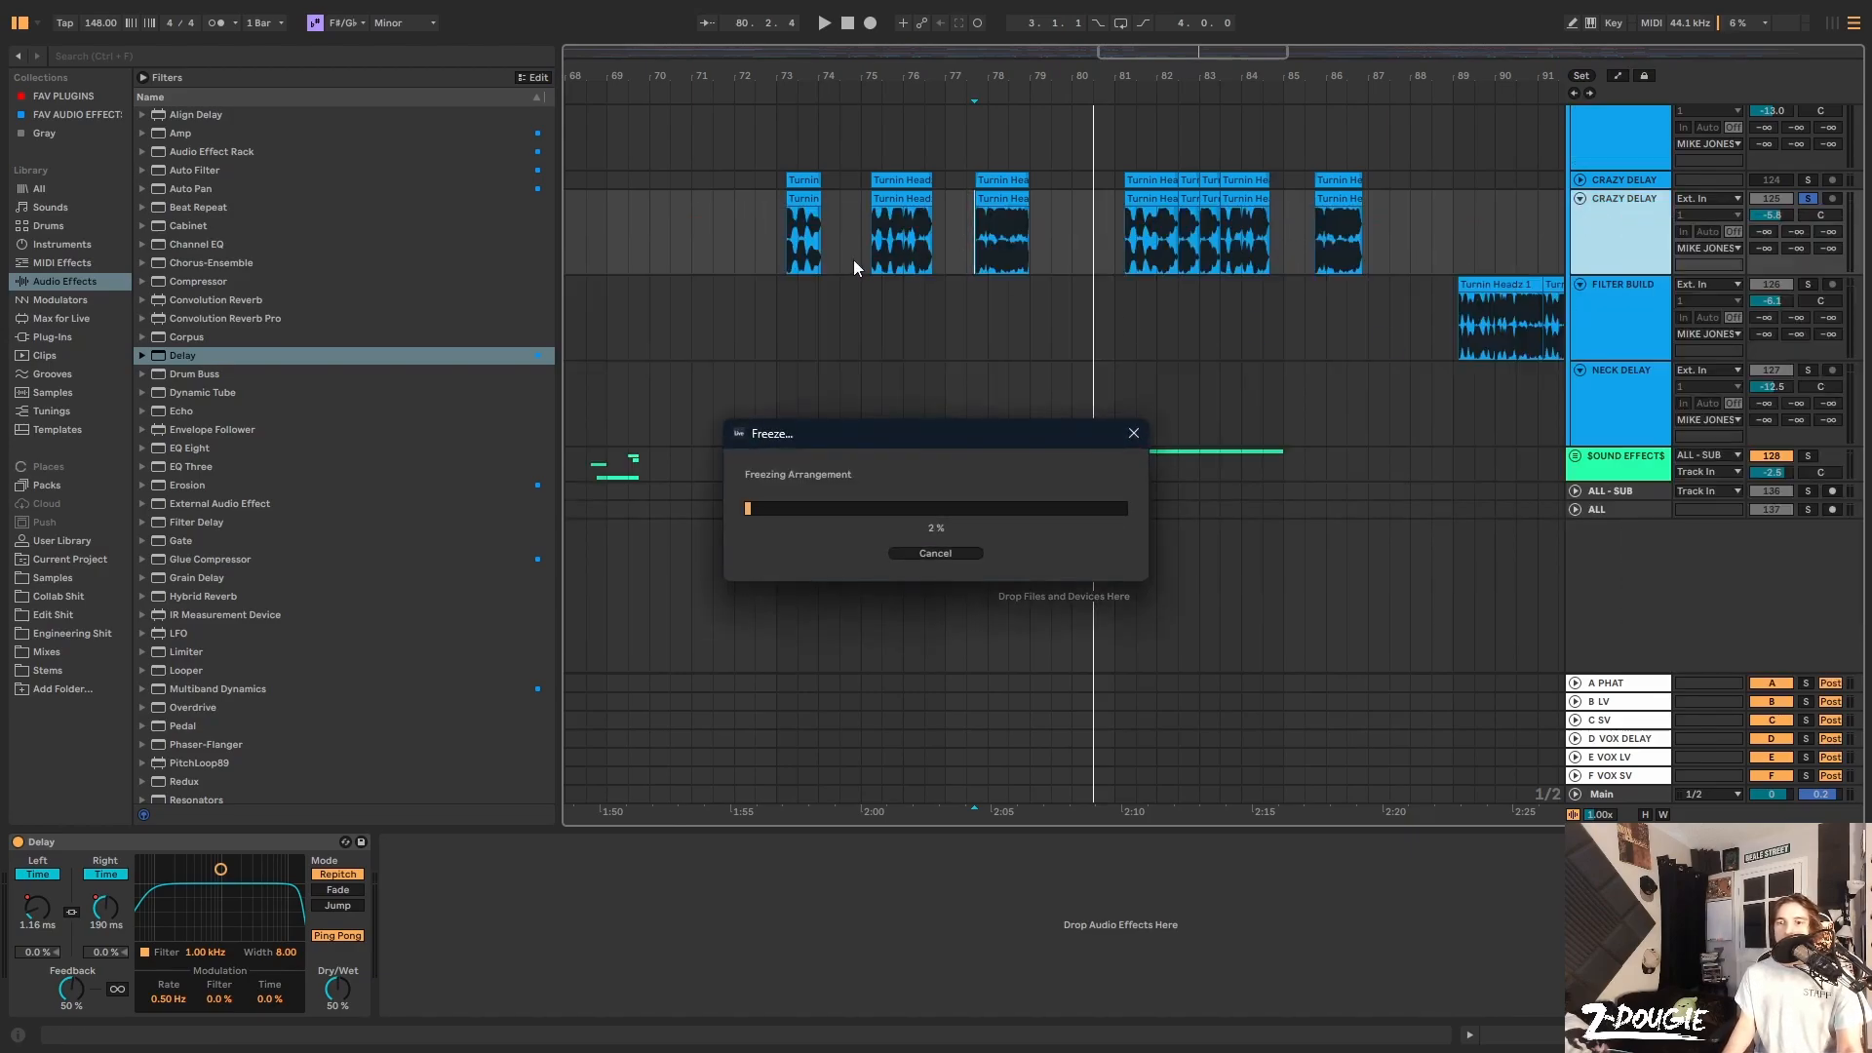
pyautogui.click(777, 241)
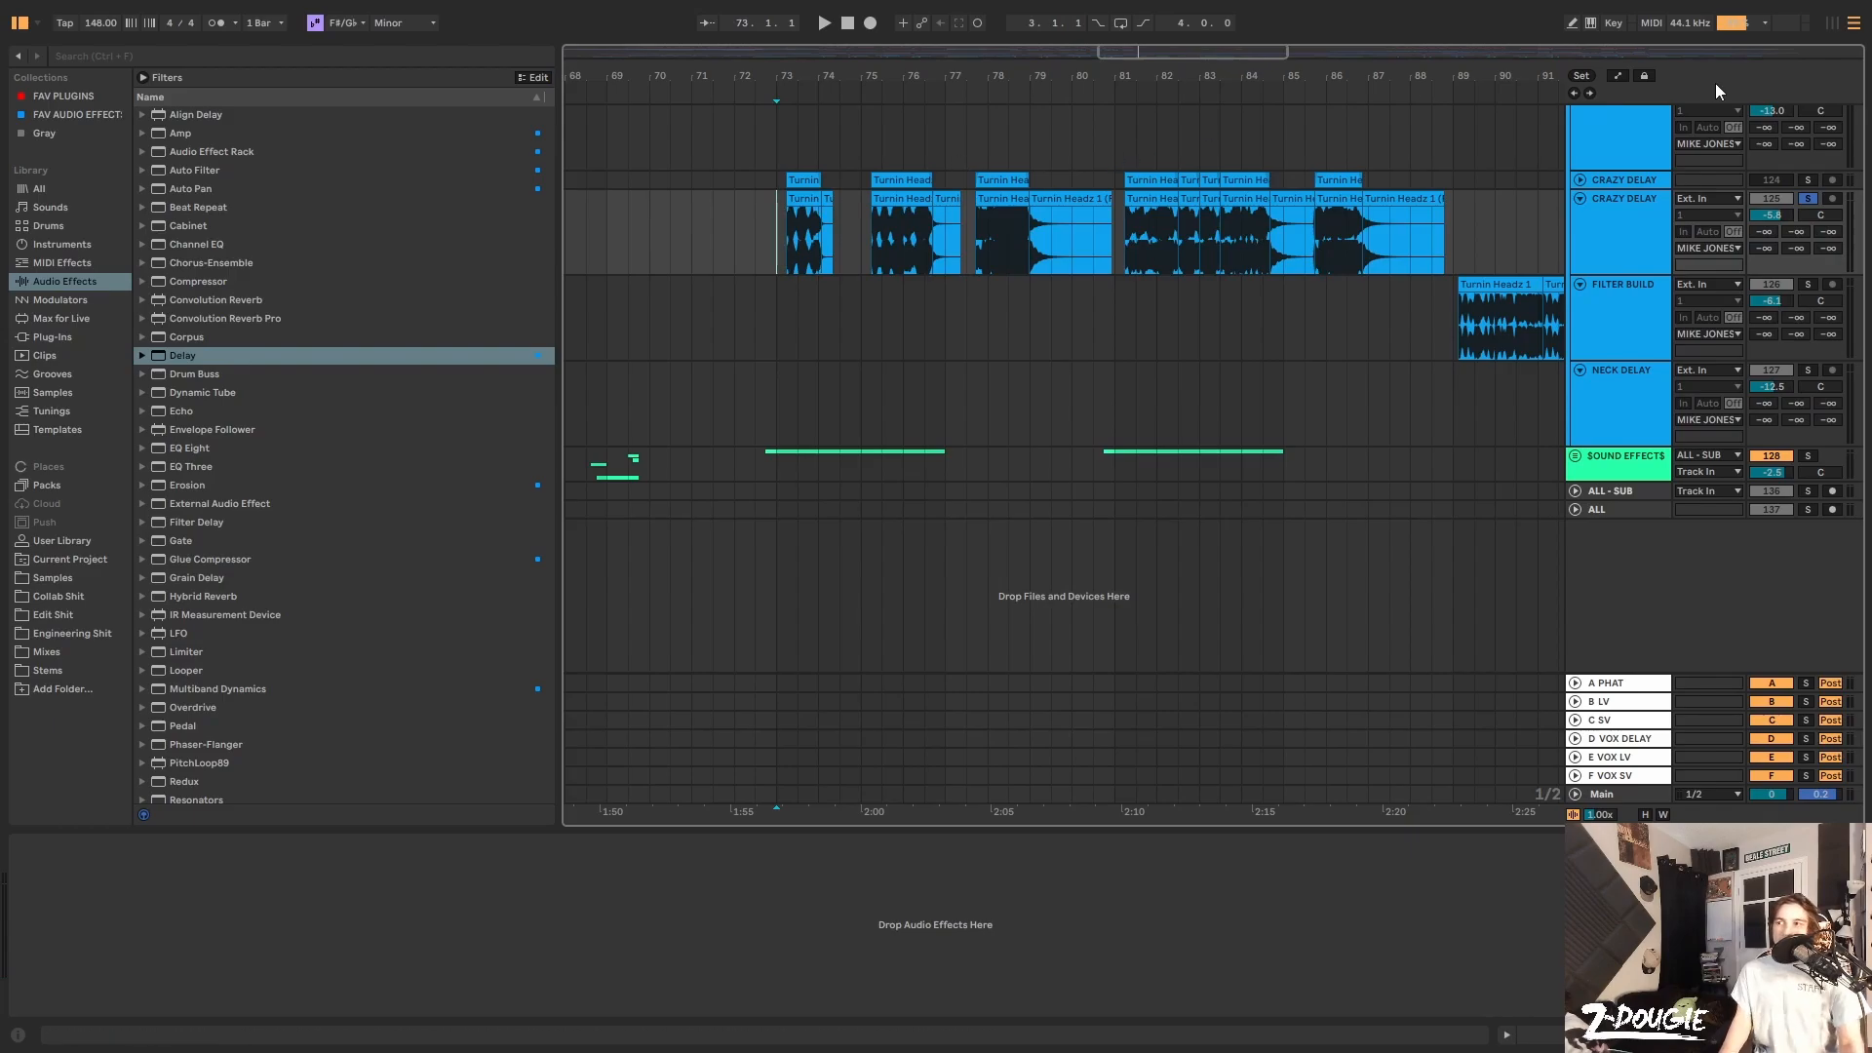
pyautogui.click(1658, 249)
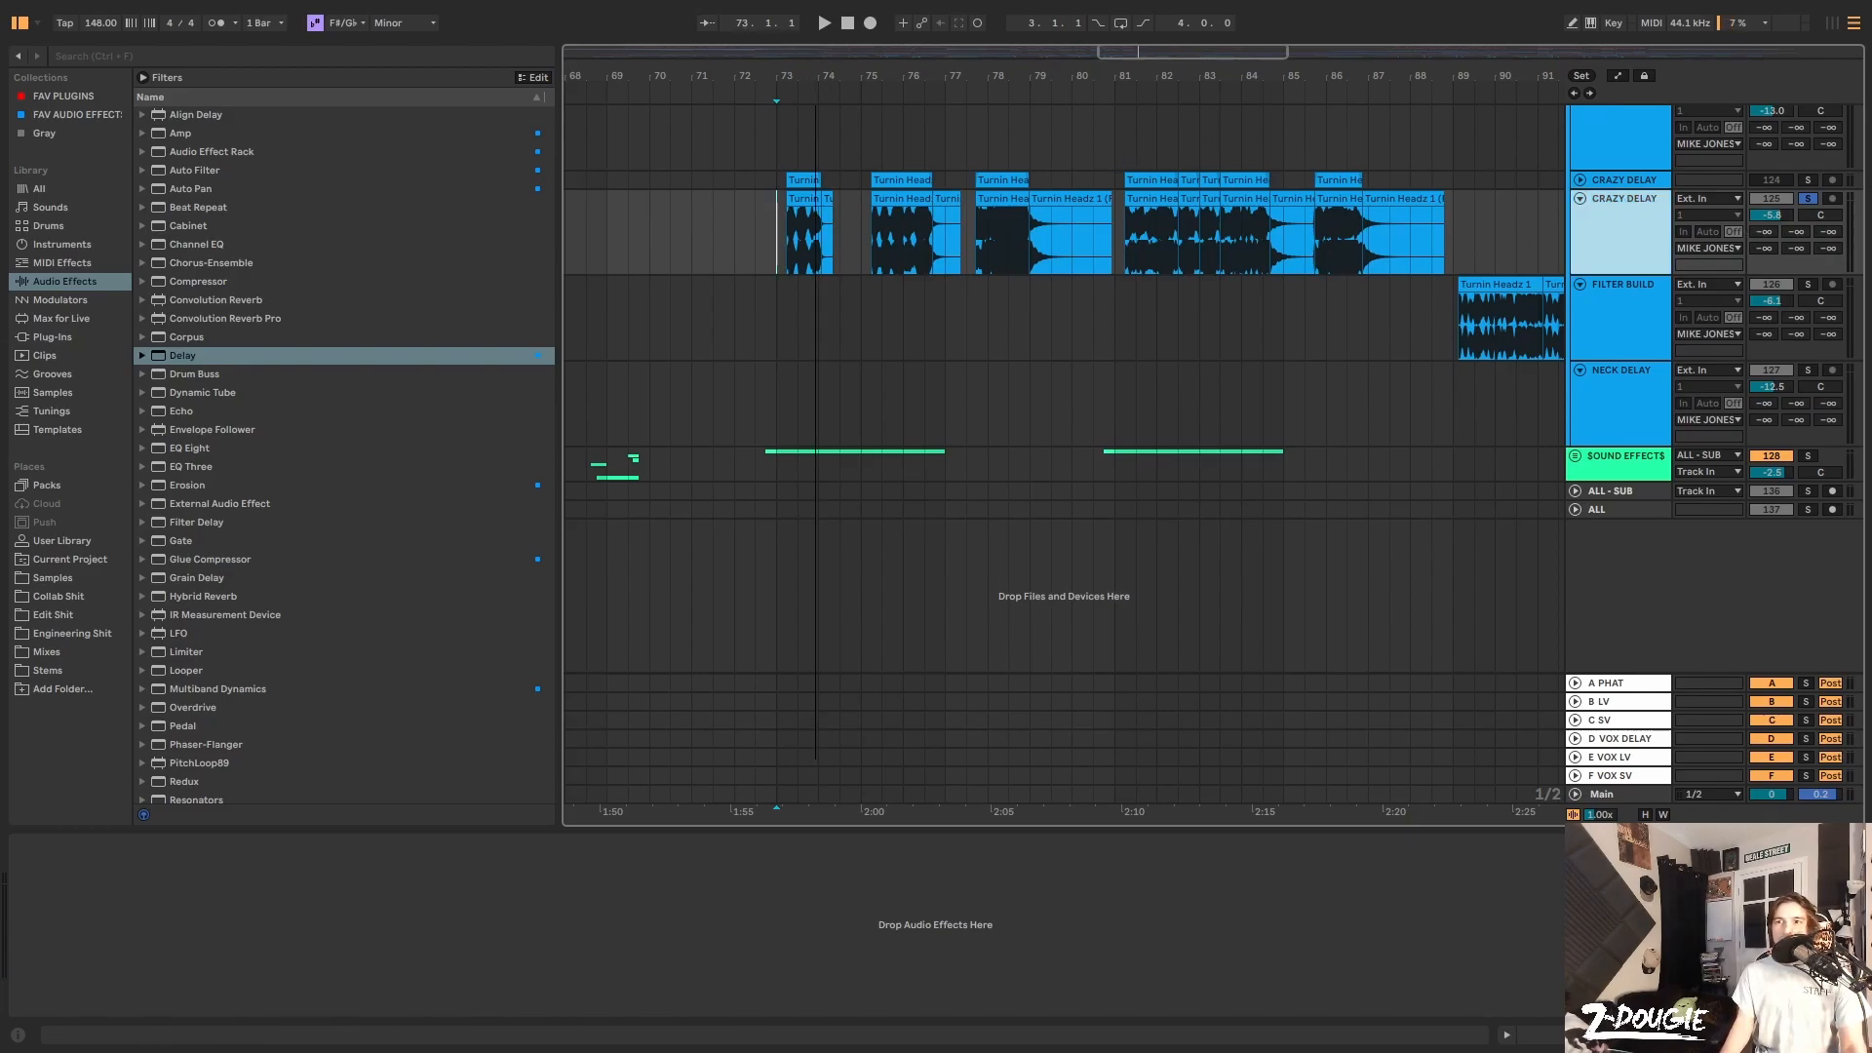
# Extend the first flattened clip on the lower CRAZY DELAY track over its delay tail to about 74.2.1
pyautogui.moveTo(815, 71); pyautogui.dragTo(800, 112)
pyautogui.click(709, 242)
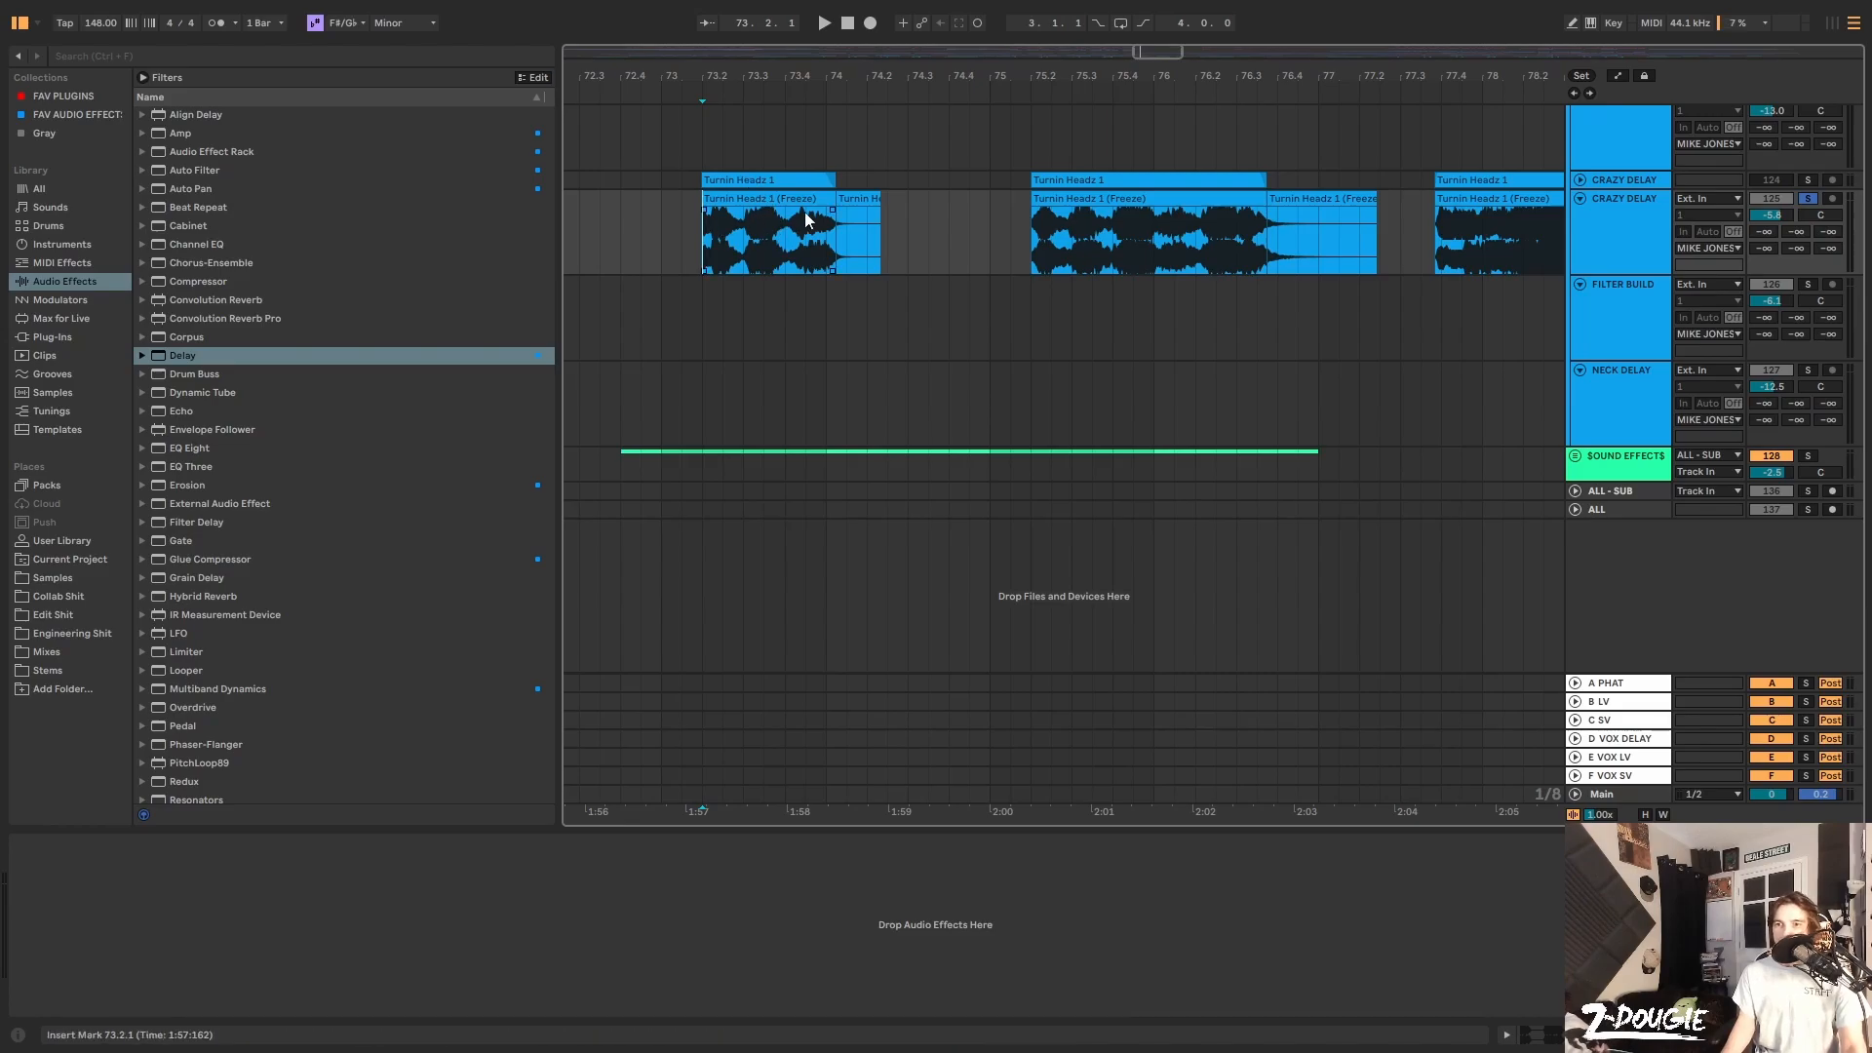
pyautogui.moveTo(815, 218); pyautogui.dragTo(867, 223)
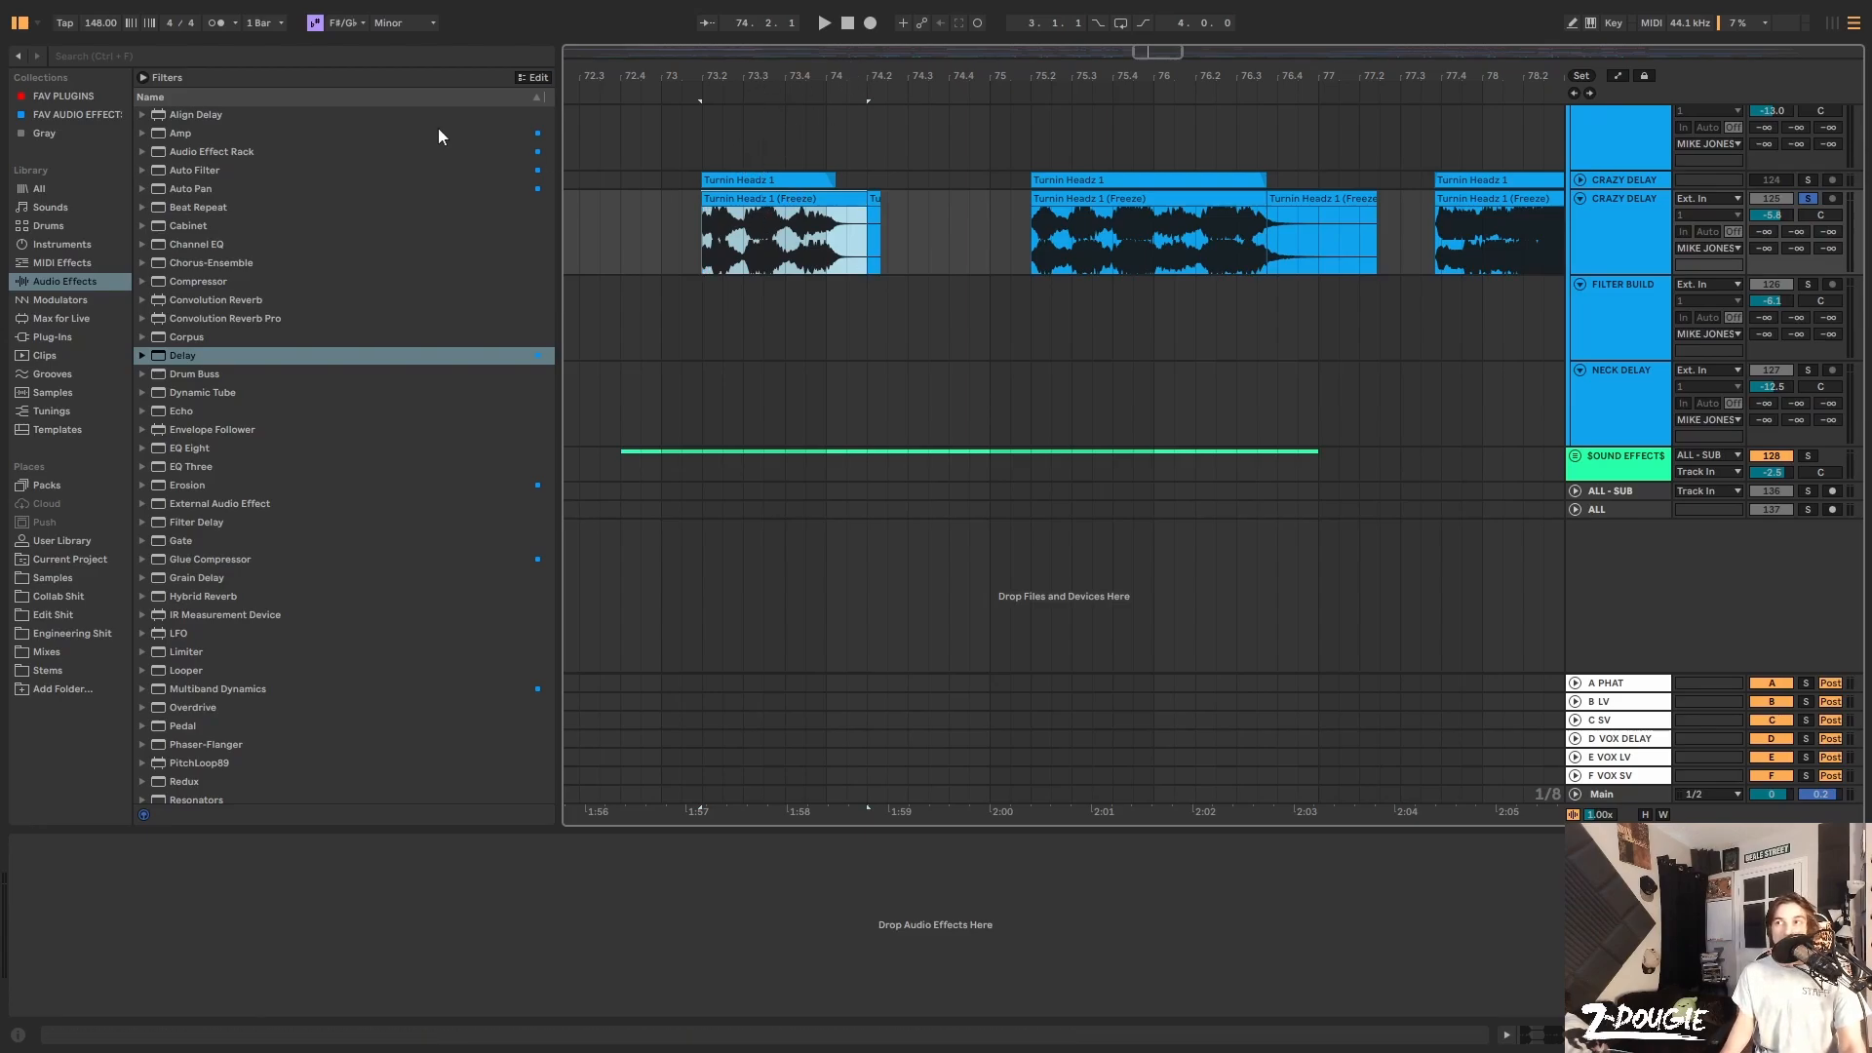
pyautogui.moveTo(713, 76); pyautogui.dragTo(734, 75)
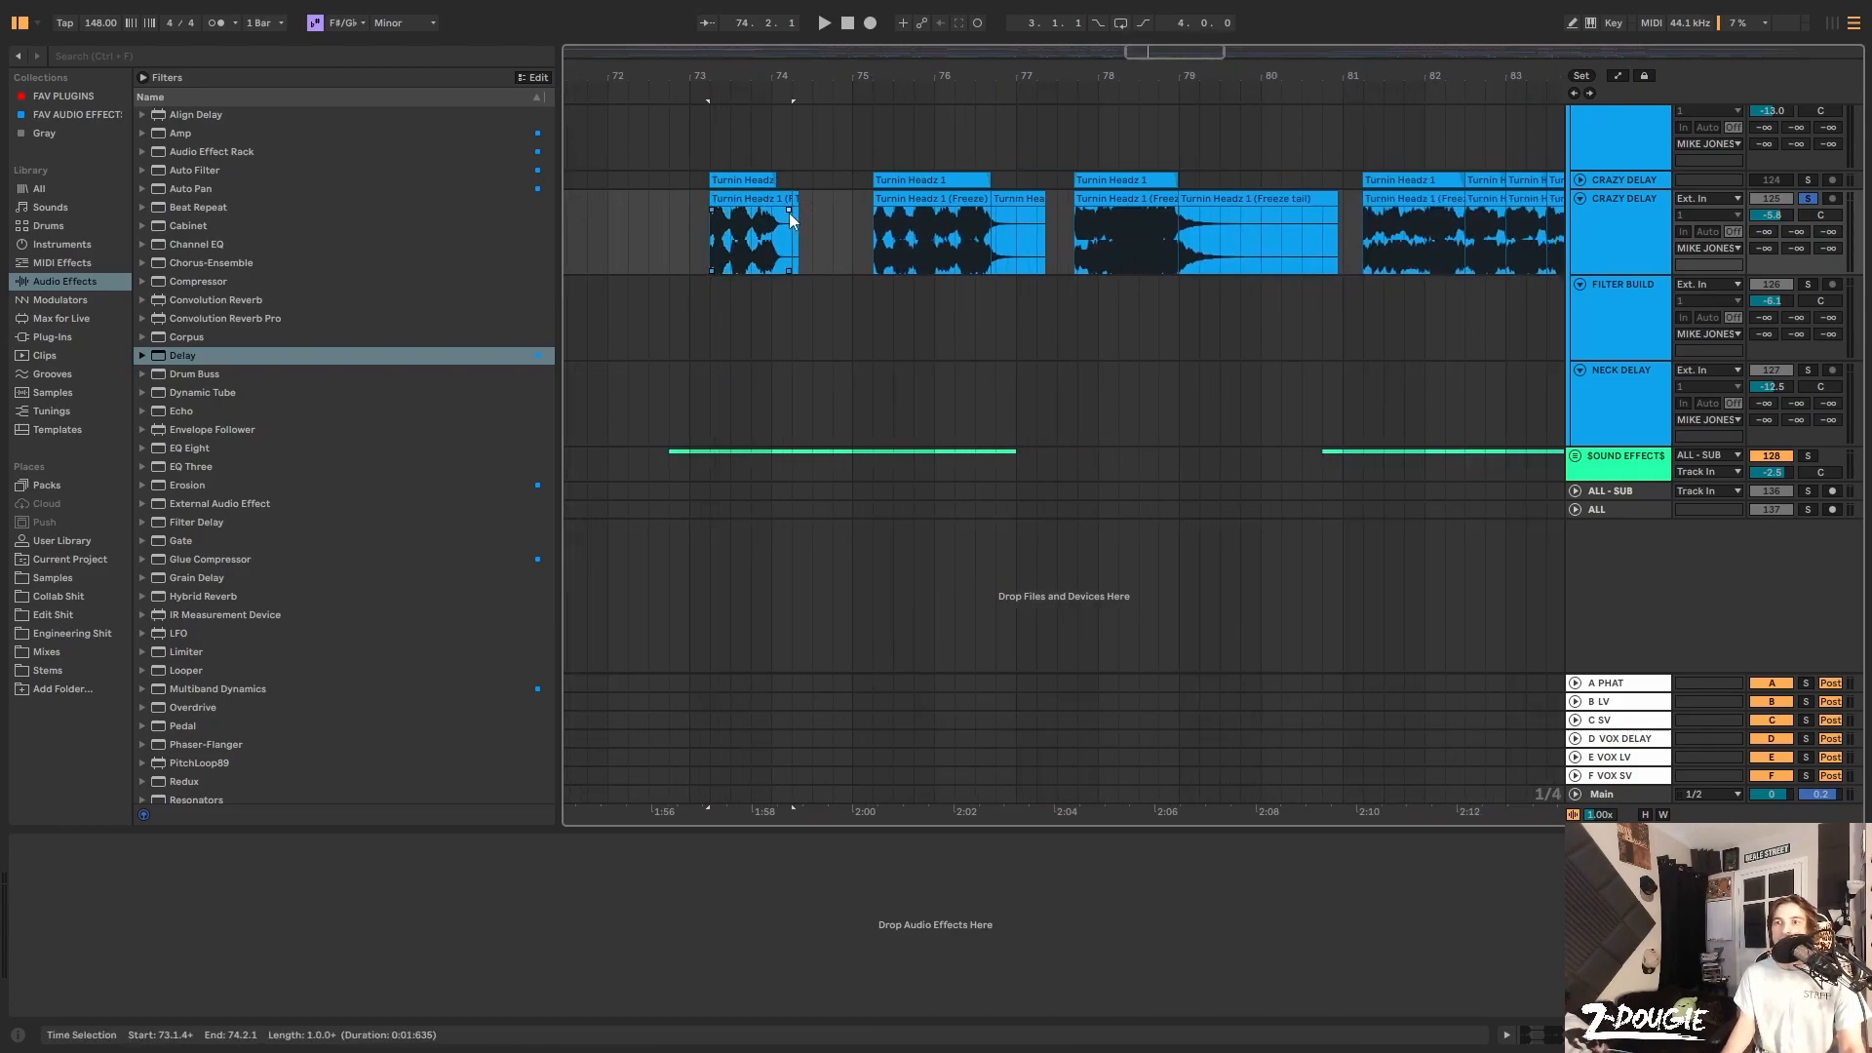
# Delete the flattened lower CRAZY DELAY track, keeping the folded original above it
pyautogui.click(711, 243)
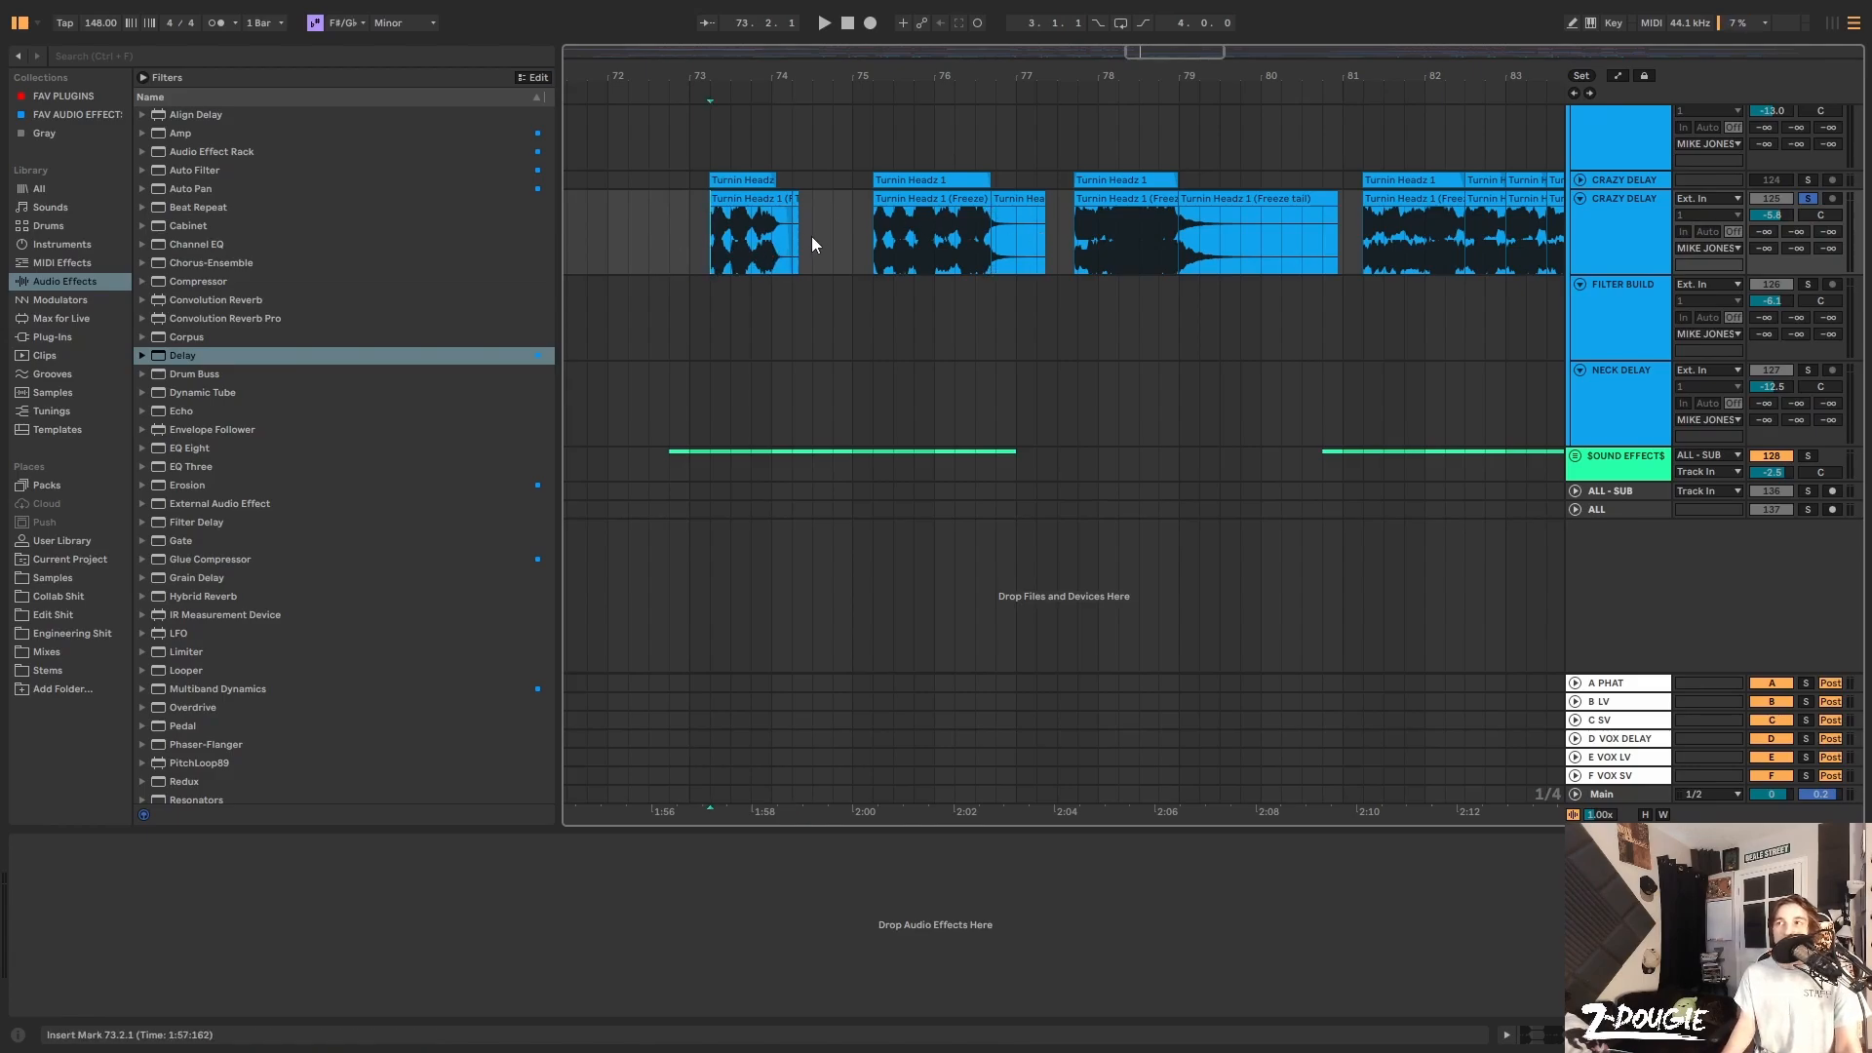
pyautogui.scroll(1, 677, 293)
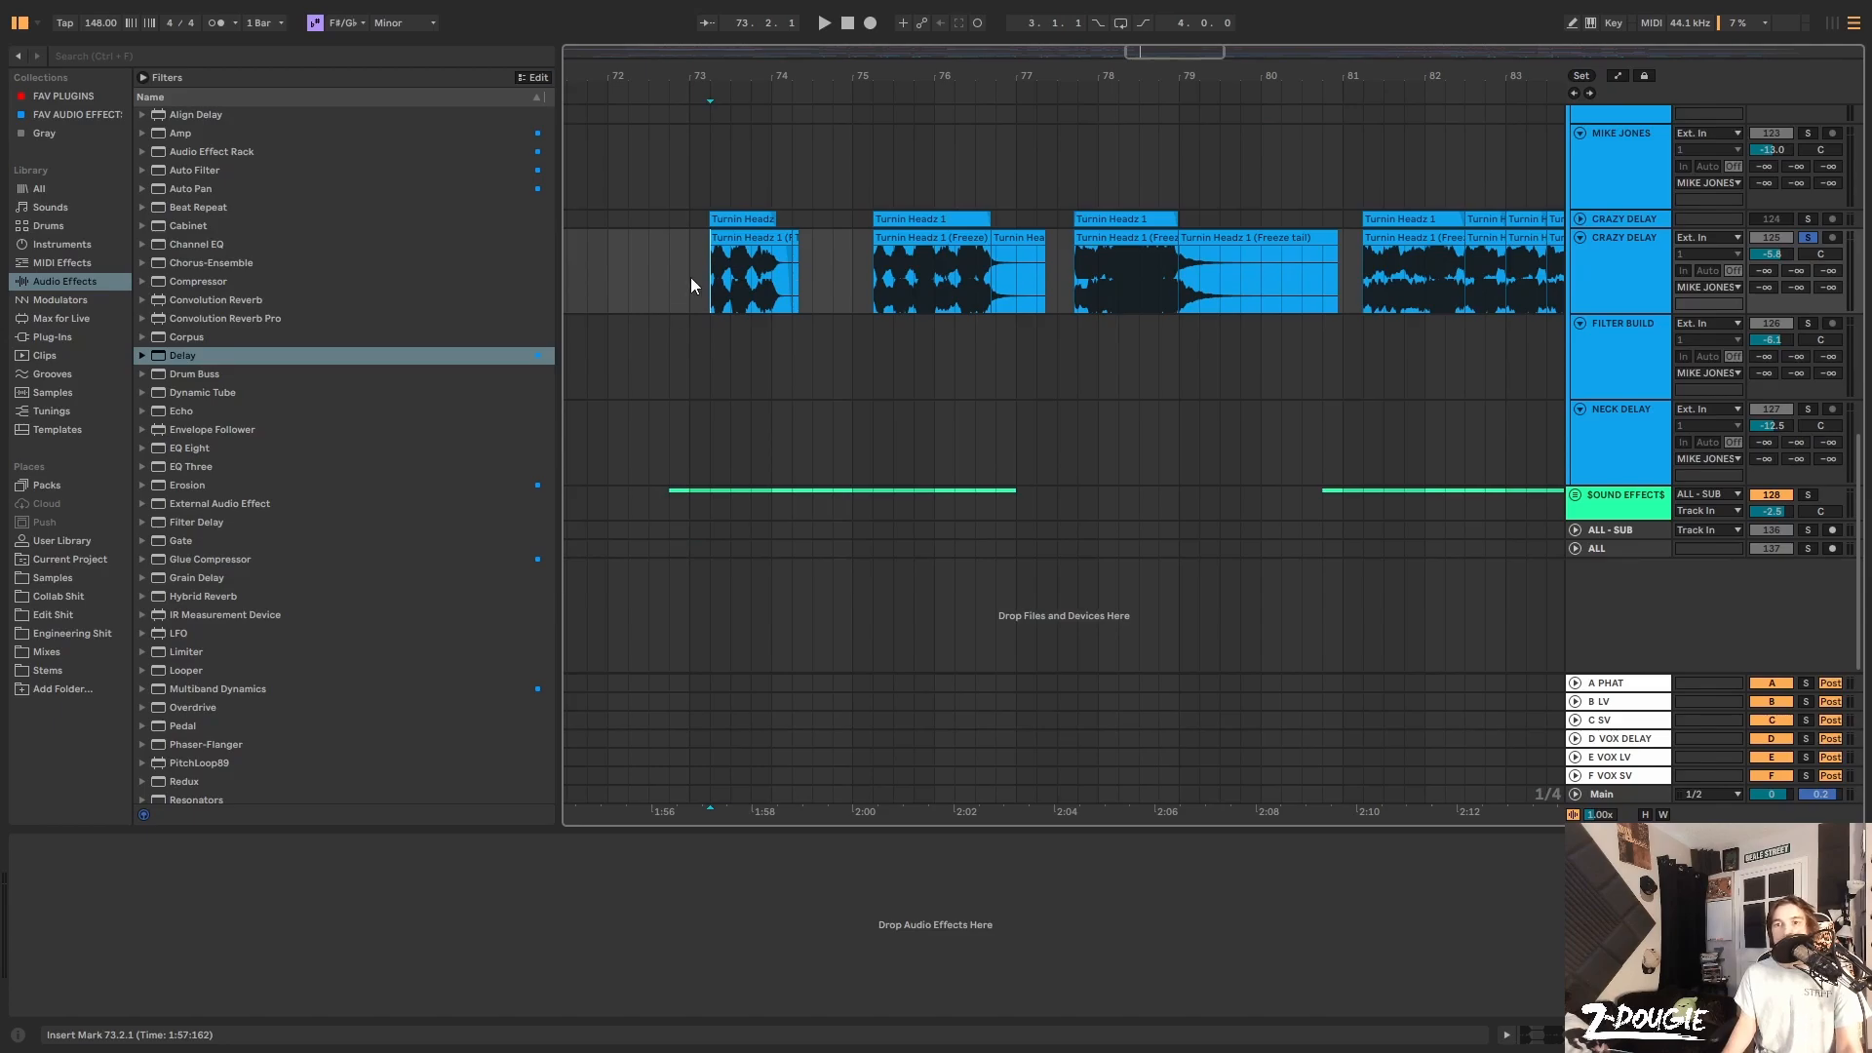
pyautogui.click(690, 277)
pyautogui.scroll(2, 688, 273)
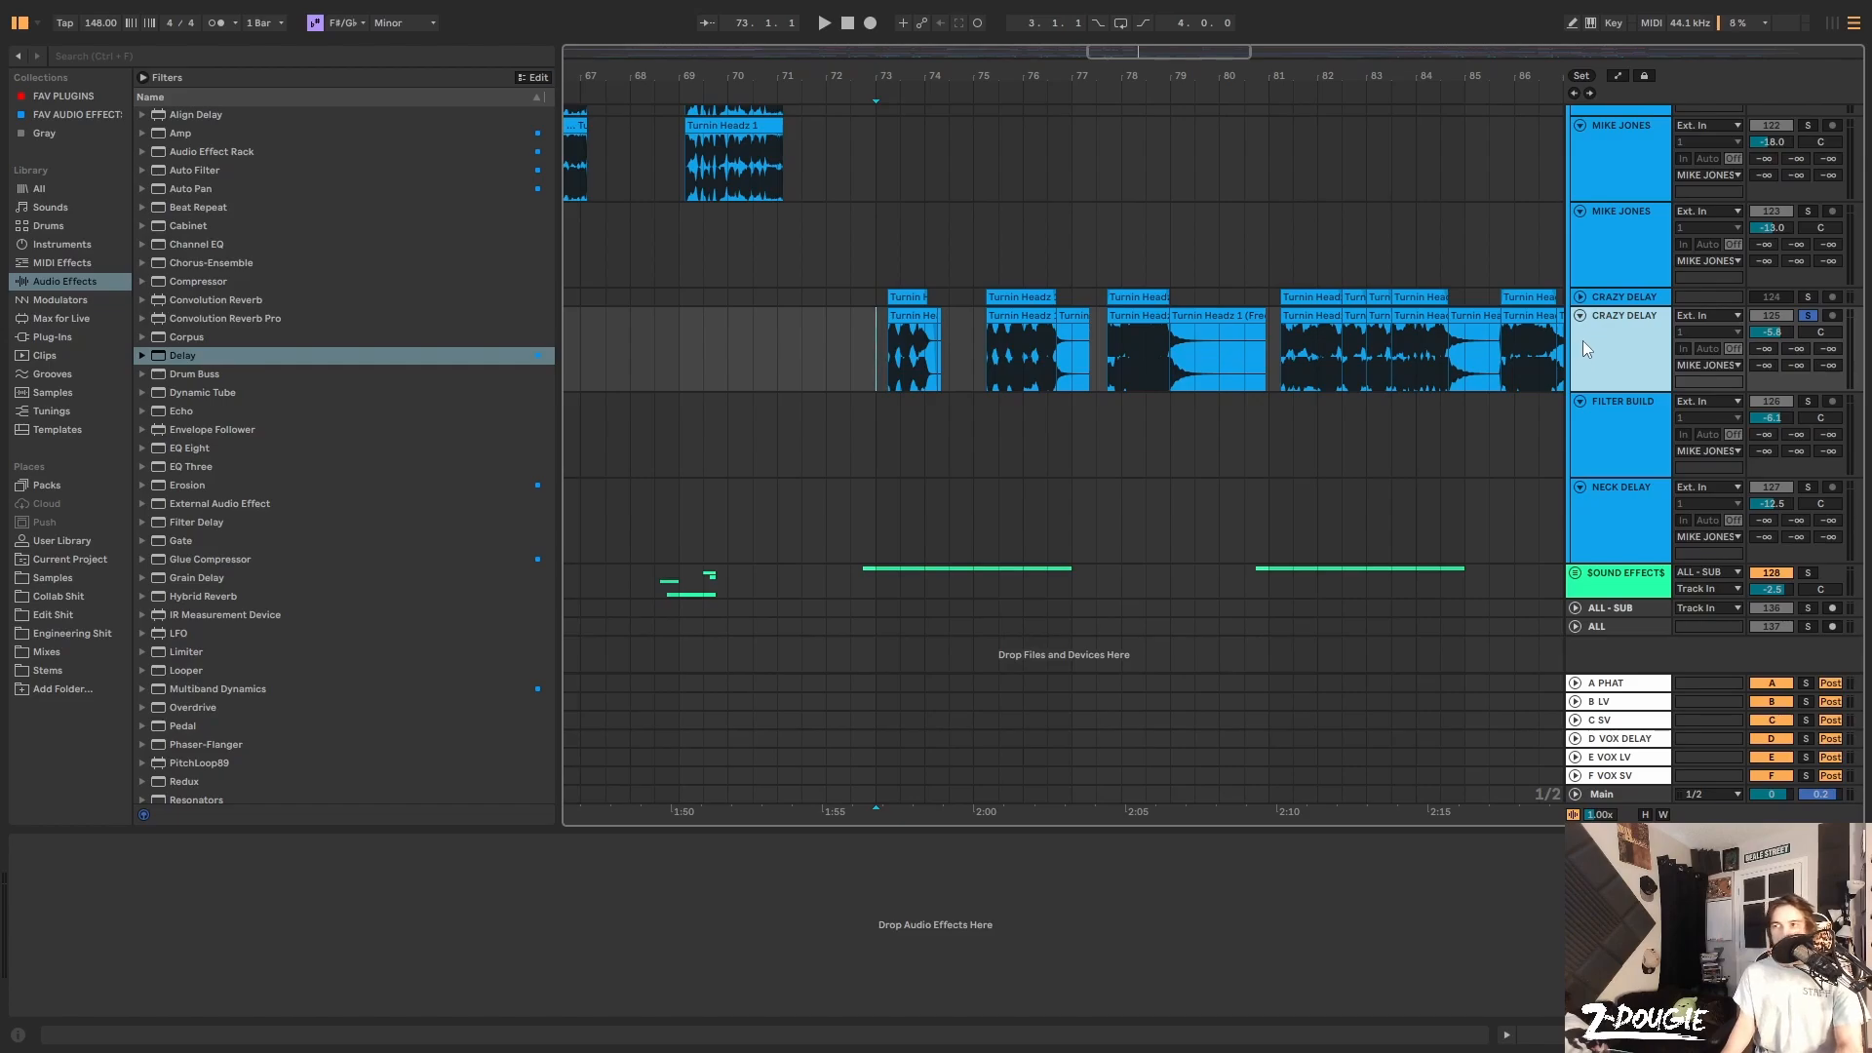
pyautogui.press('Delete')
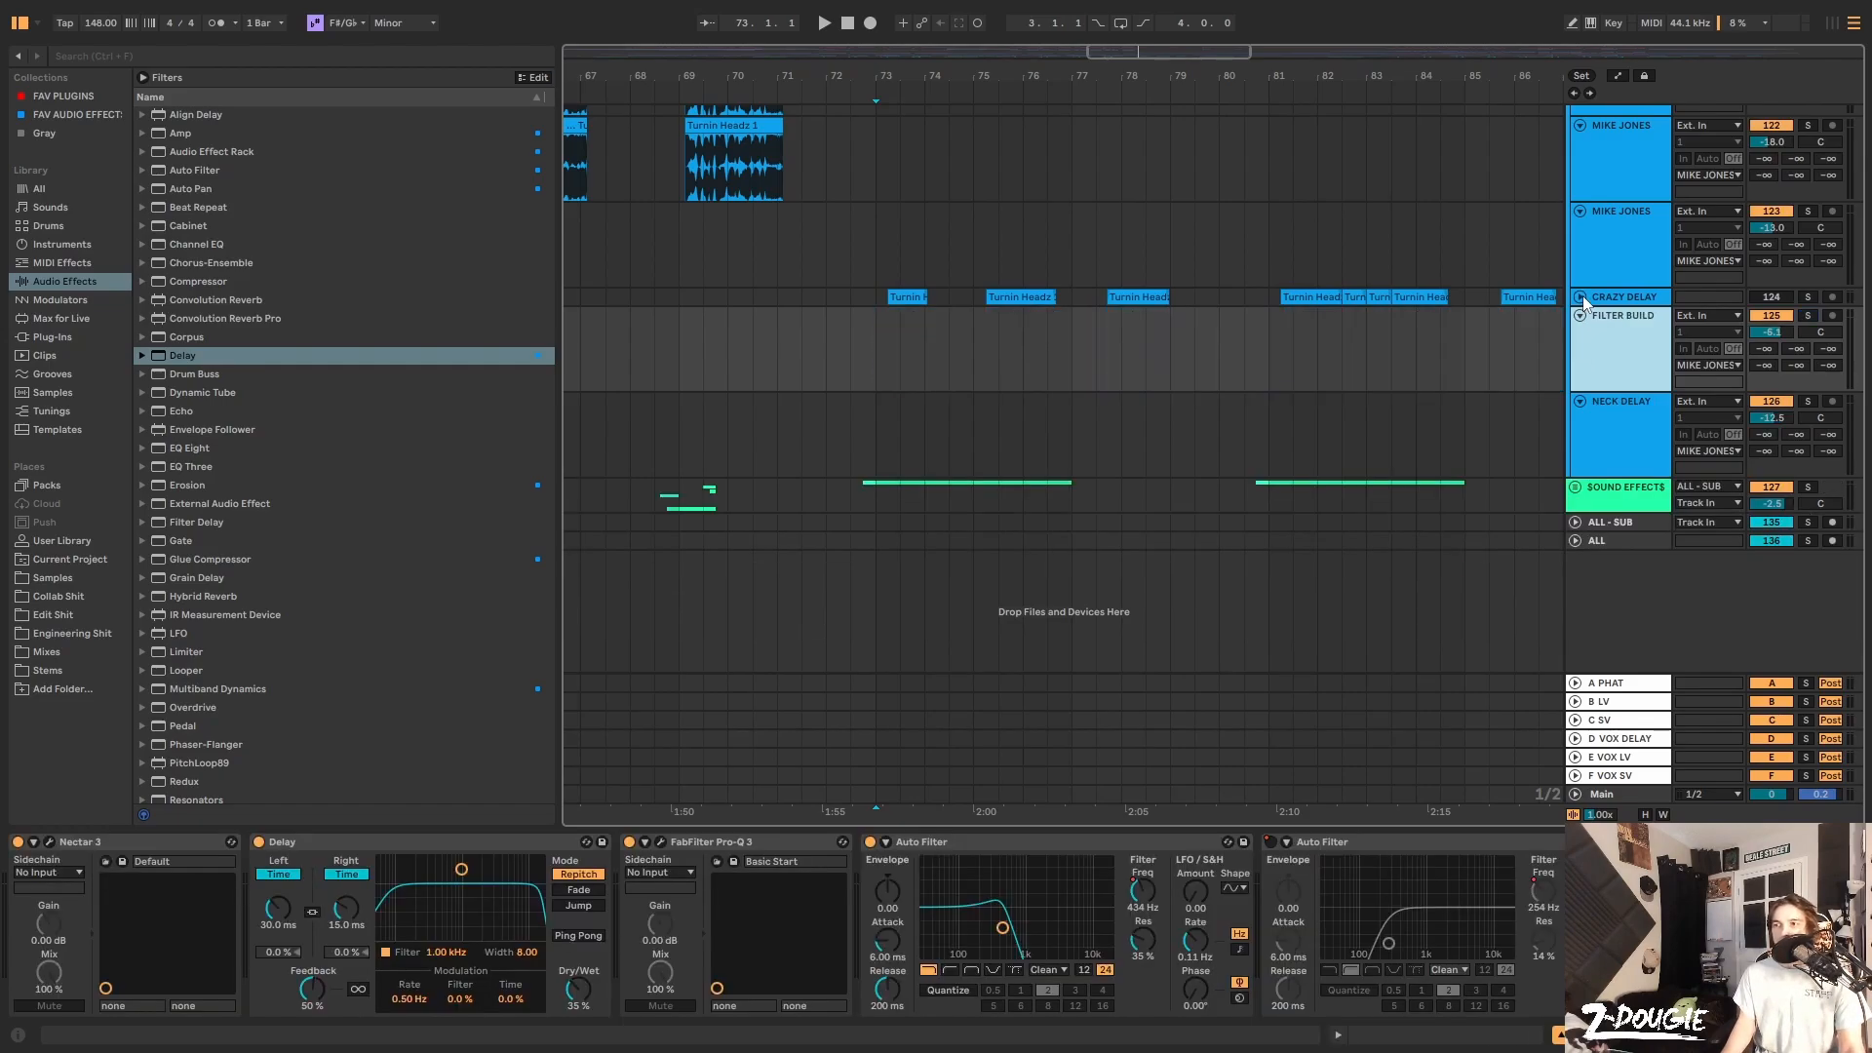
# Unfold the original CRAZY DELAY track and show its automation lanes and device chain
pyautogui.click(1582, 296)
pyautogui.press('a')
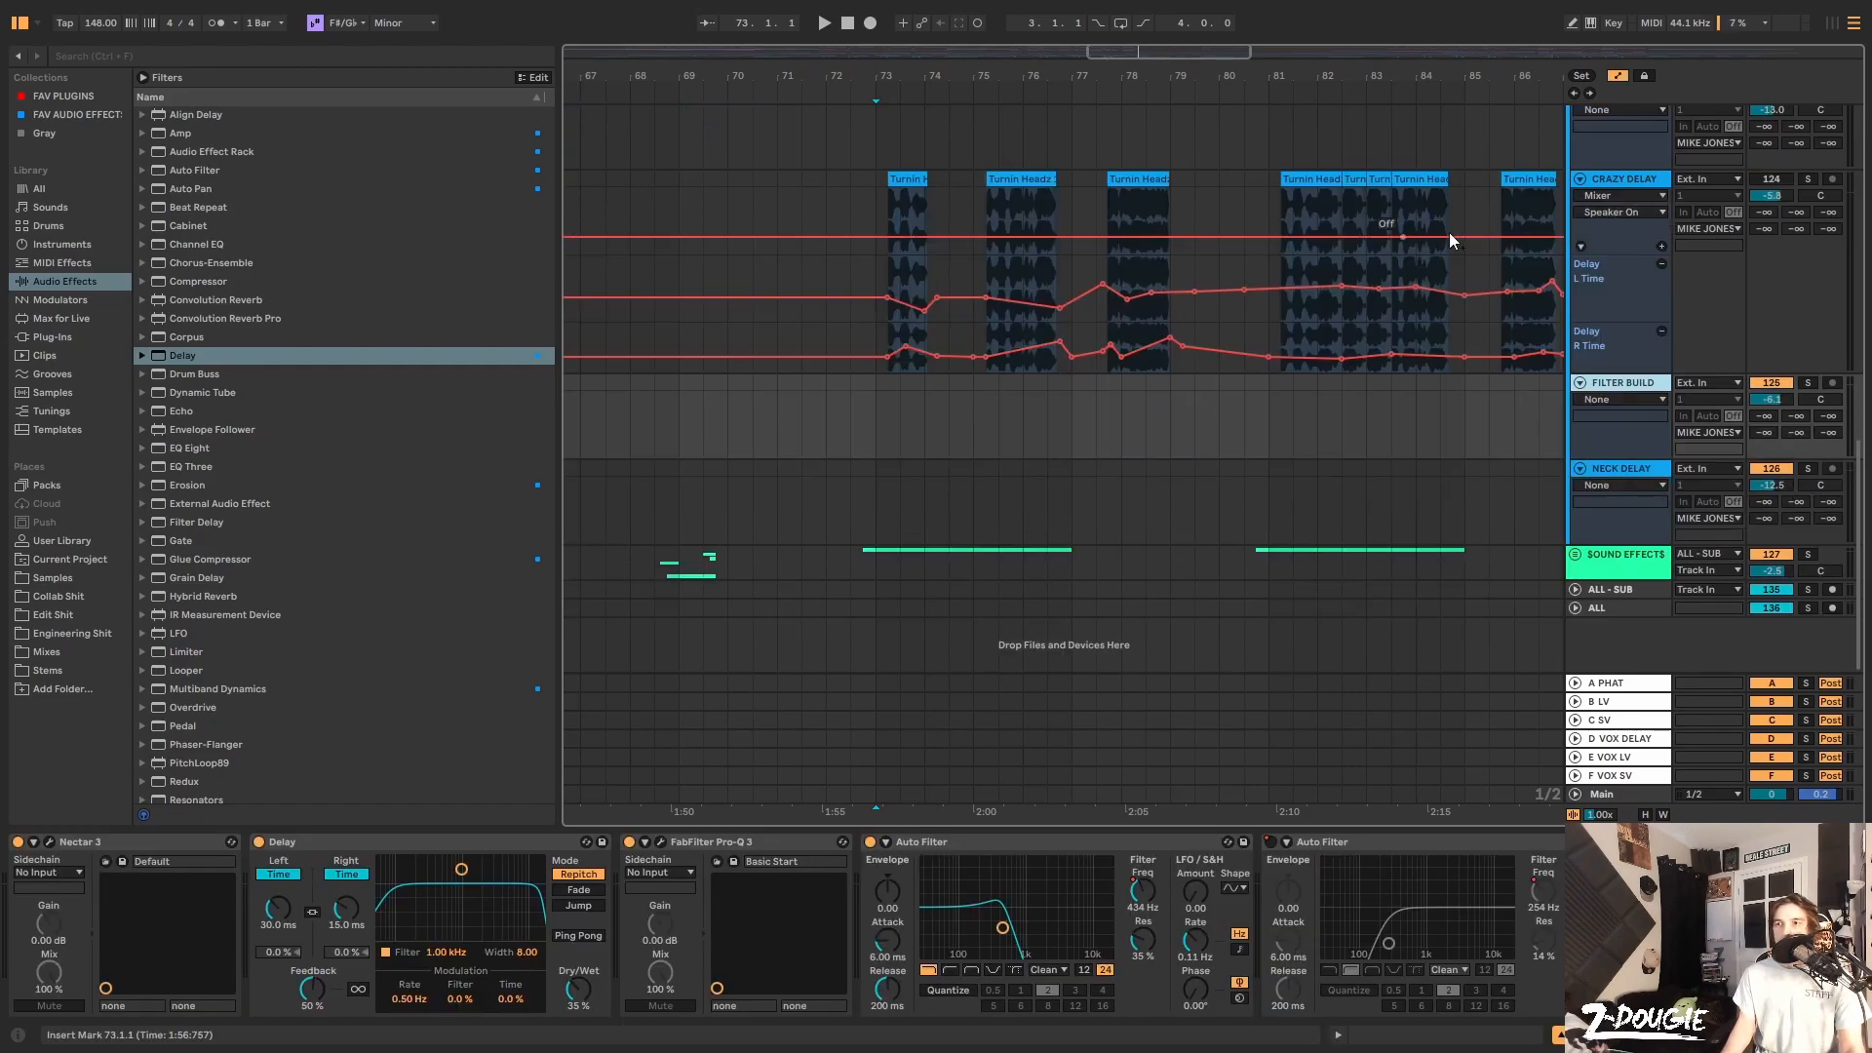
pyautogui.click(1634, 191)
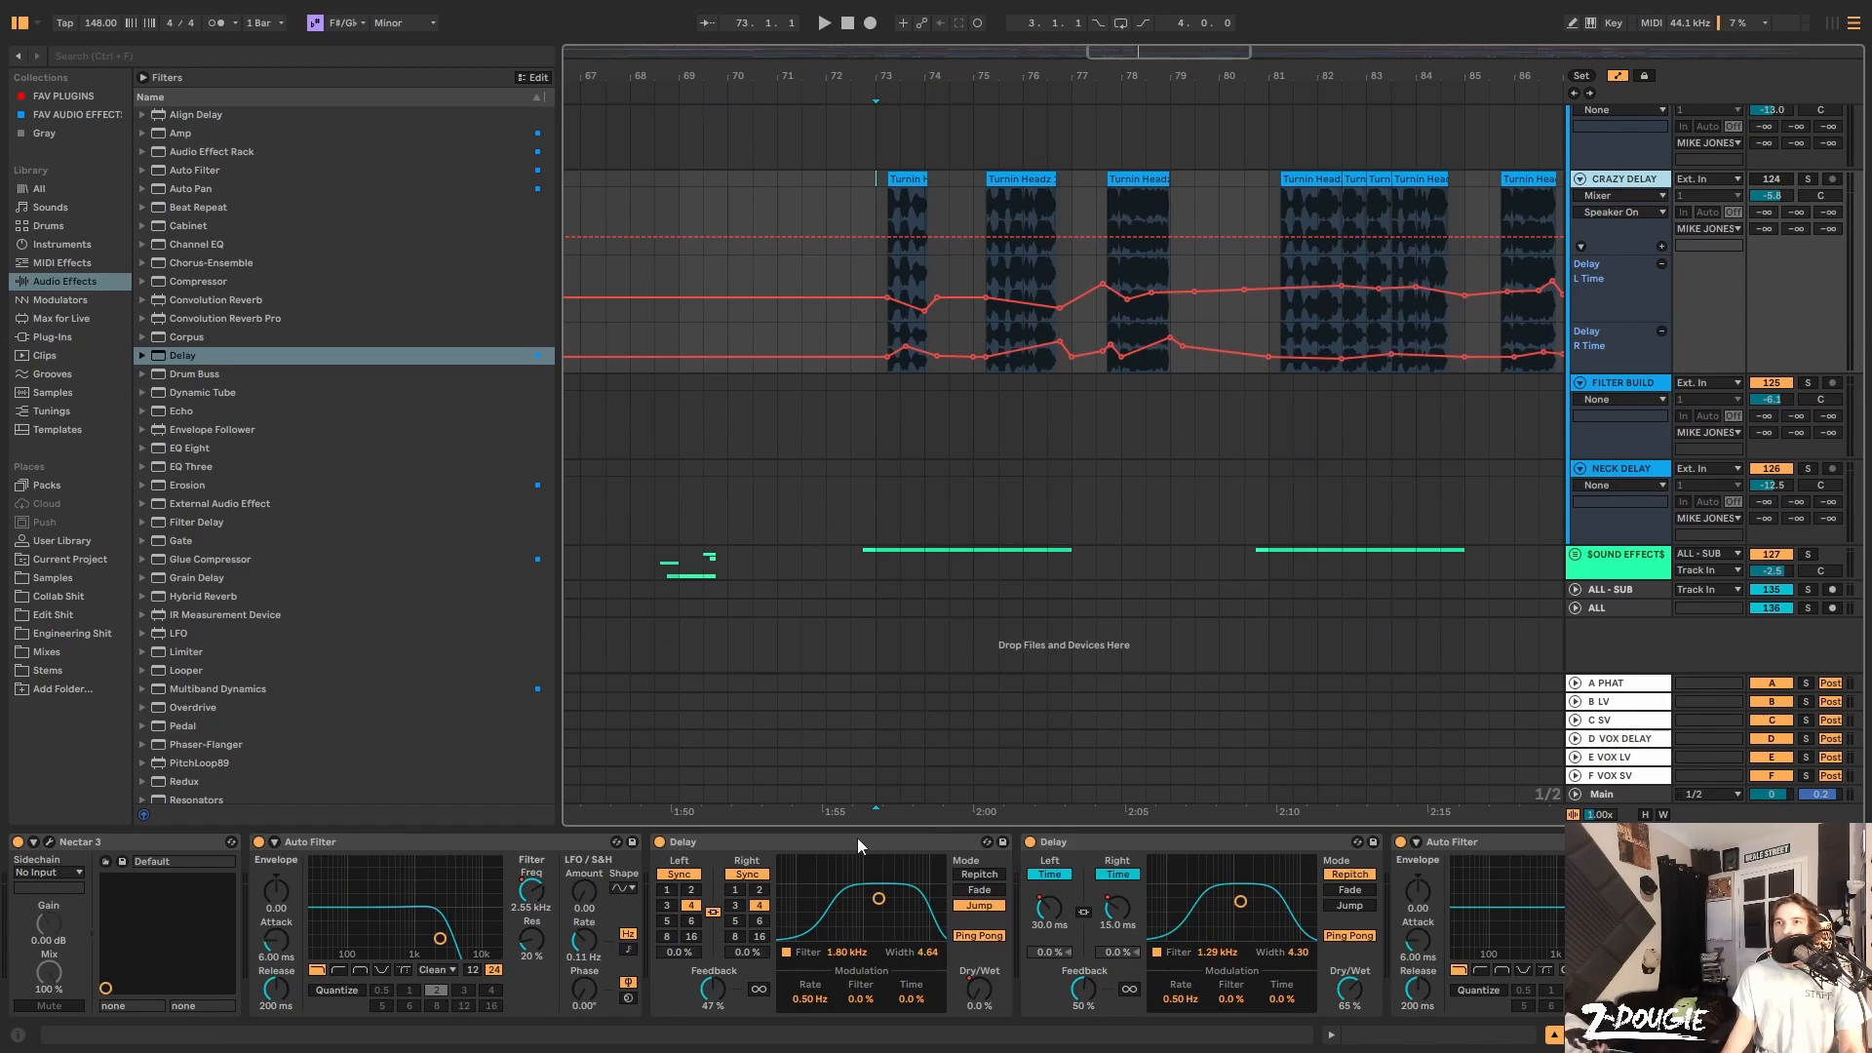
pyautogui.moveTo(1034, 71); pyautogui.dragTo(836, 71)
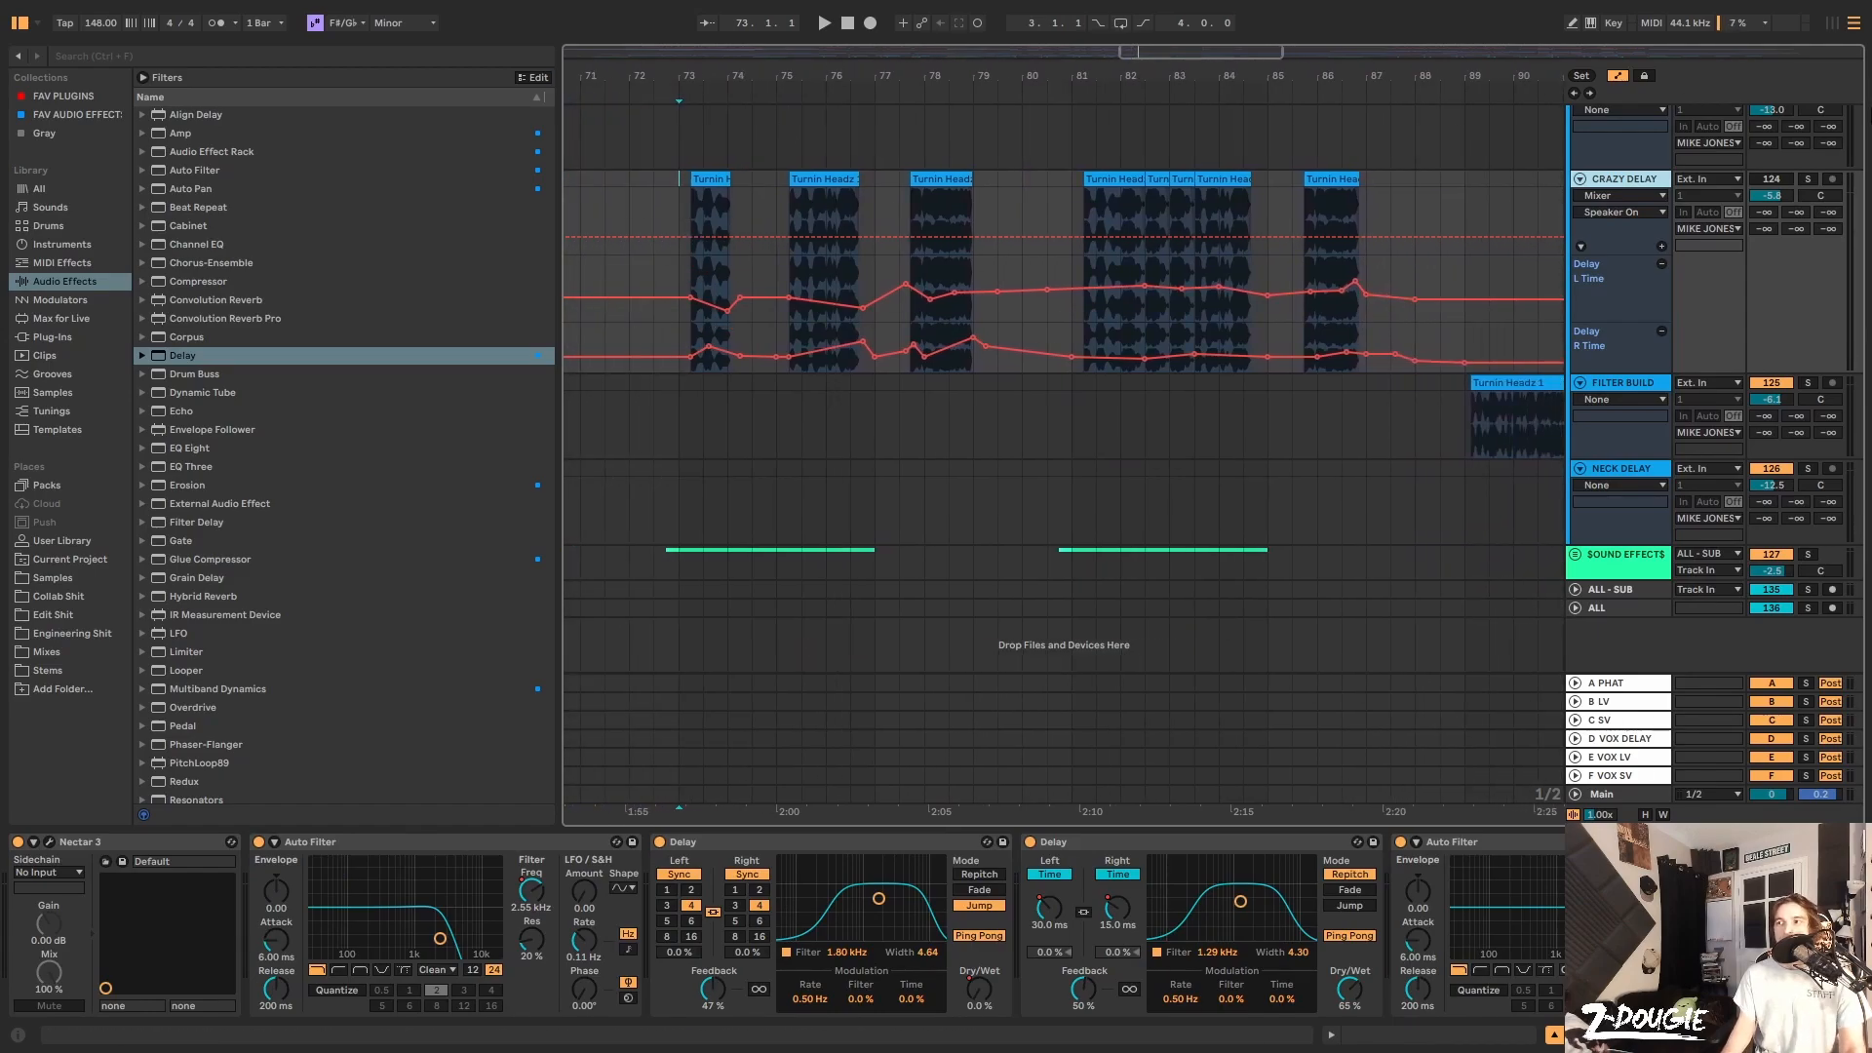
# Solo the CRAZY DELAY track and play it from 73.1.1 through the first three vocal clips to about bar 80
pyautogui.click(1810, 181)
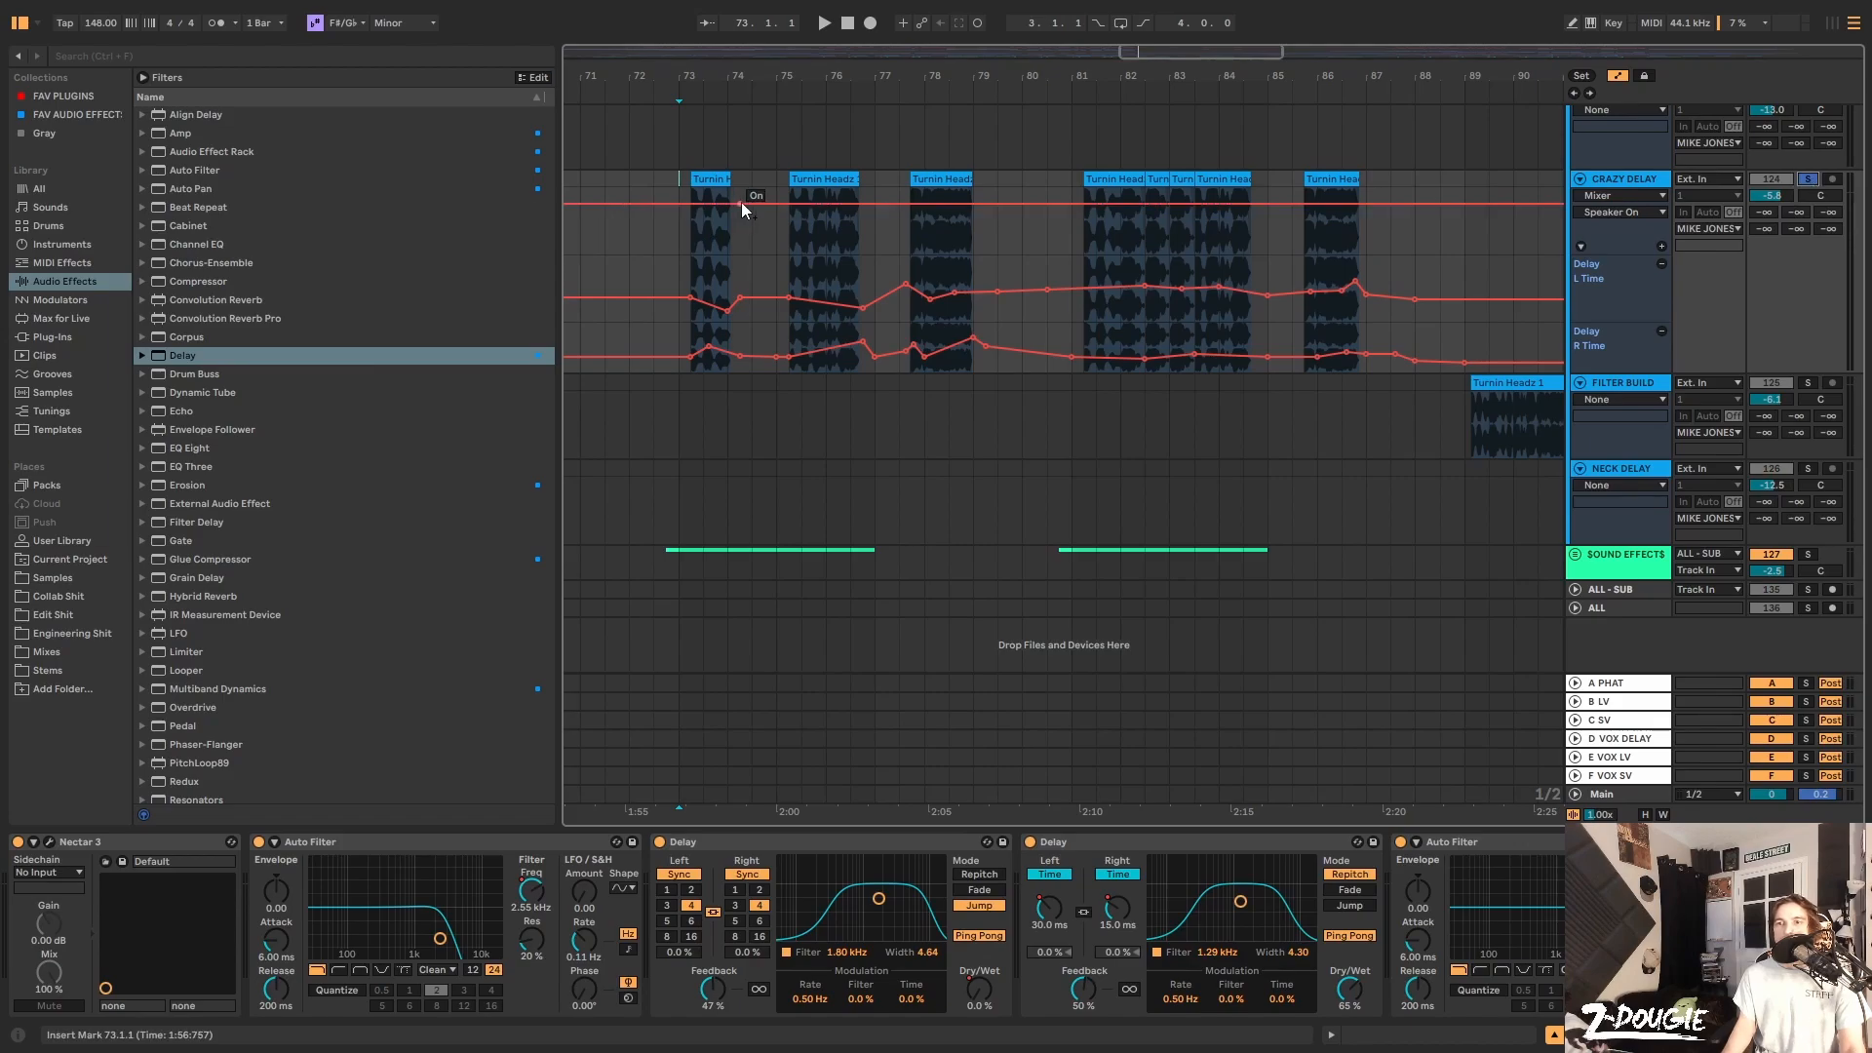
pyautogui.press('space')
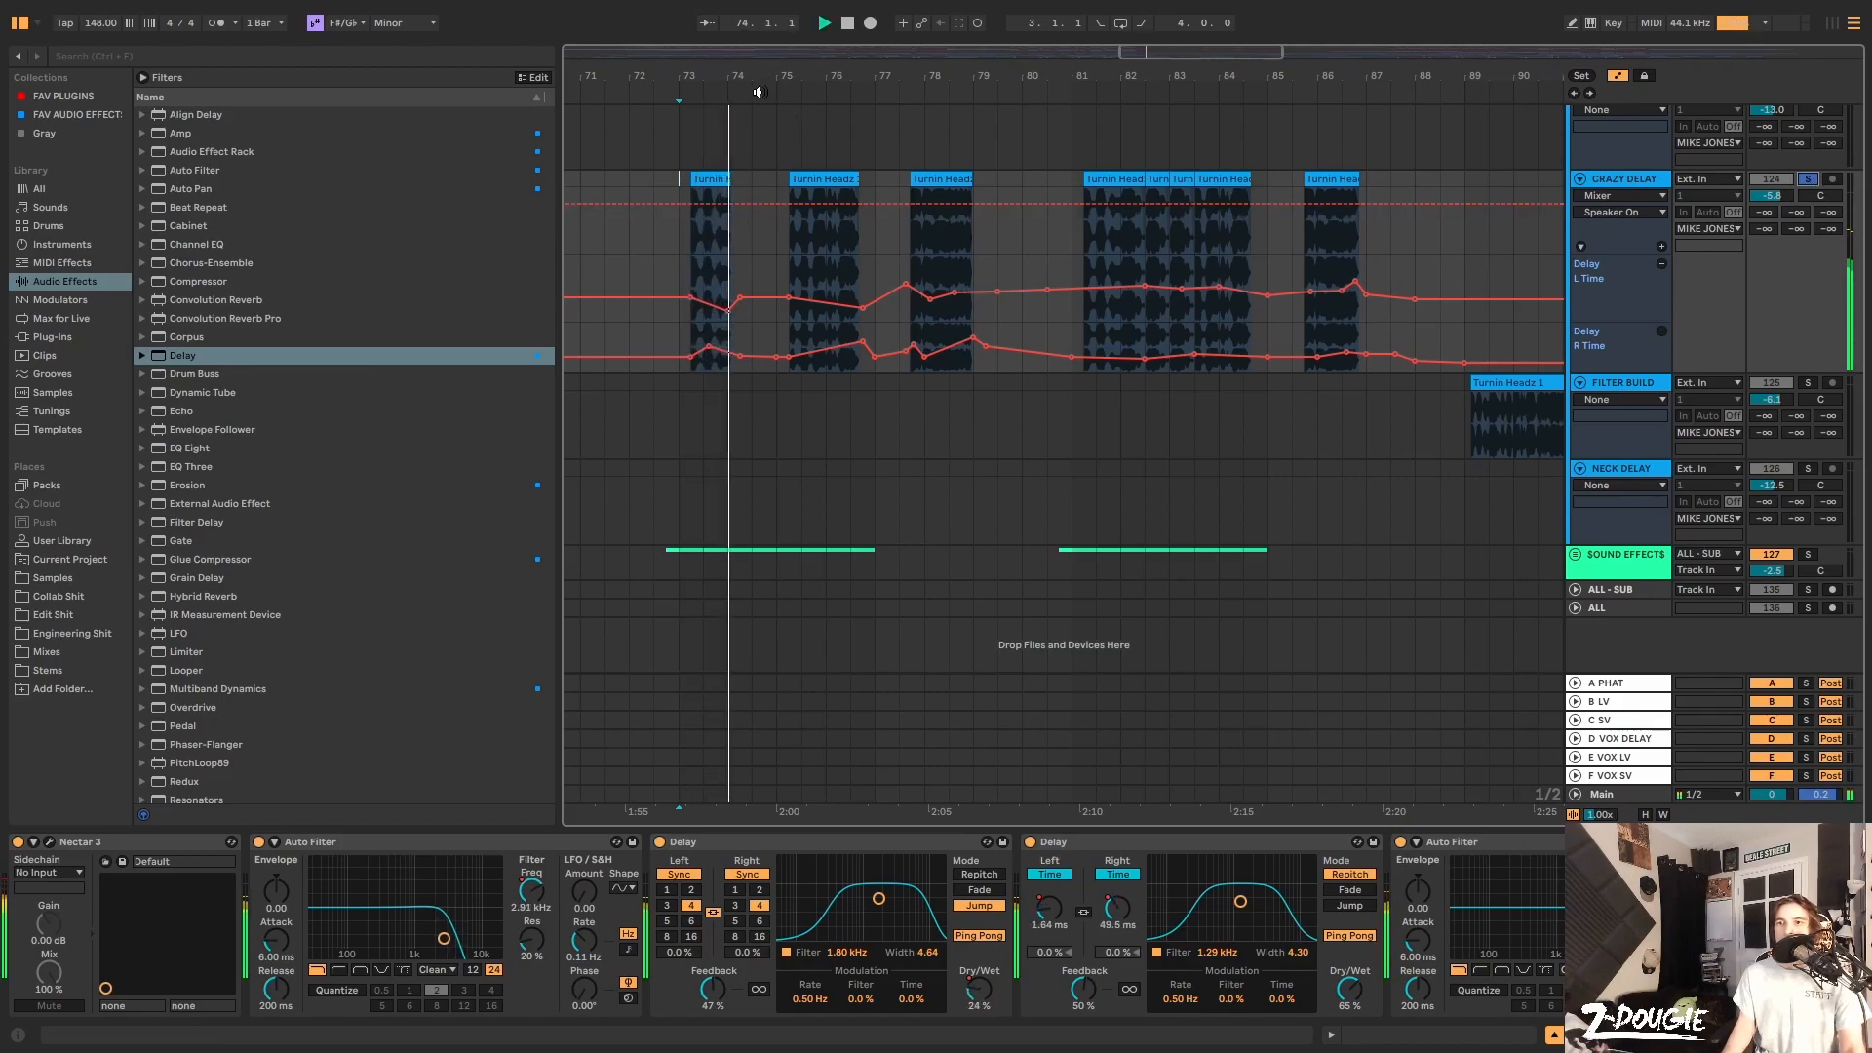
pyautogui.moveTo(897, 77)
pyautogui.mouseDown()
pyautogui.moveTo(945, 147)
pyautogui.moveTo(891, 112)
pyautogui.mouseUp()
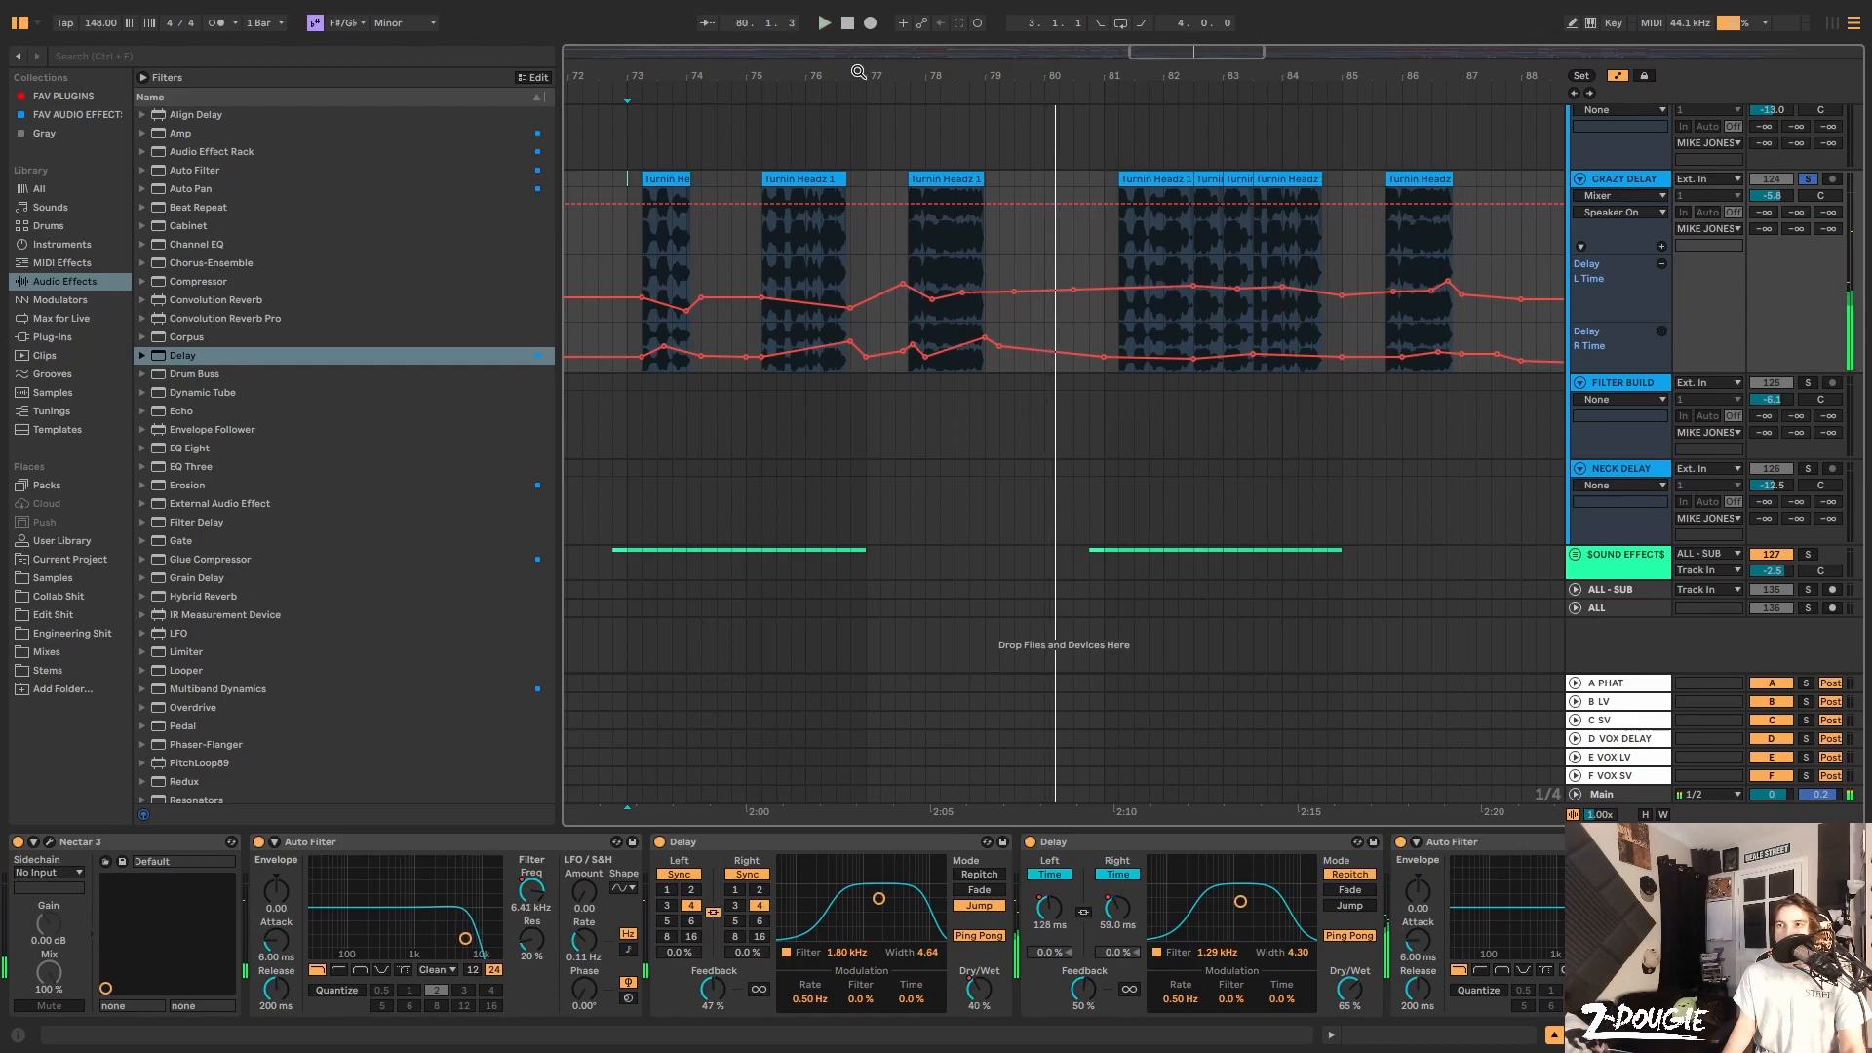
pyautogui.moveTo(859, 71); pyautogui.dragTo(867, 127)
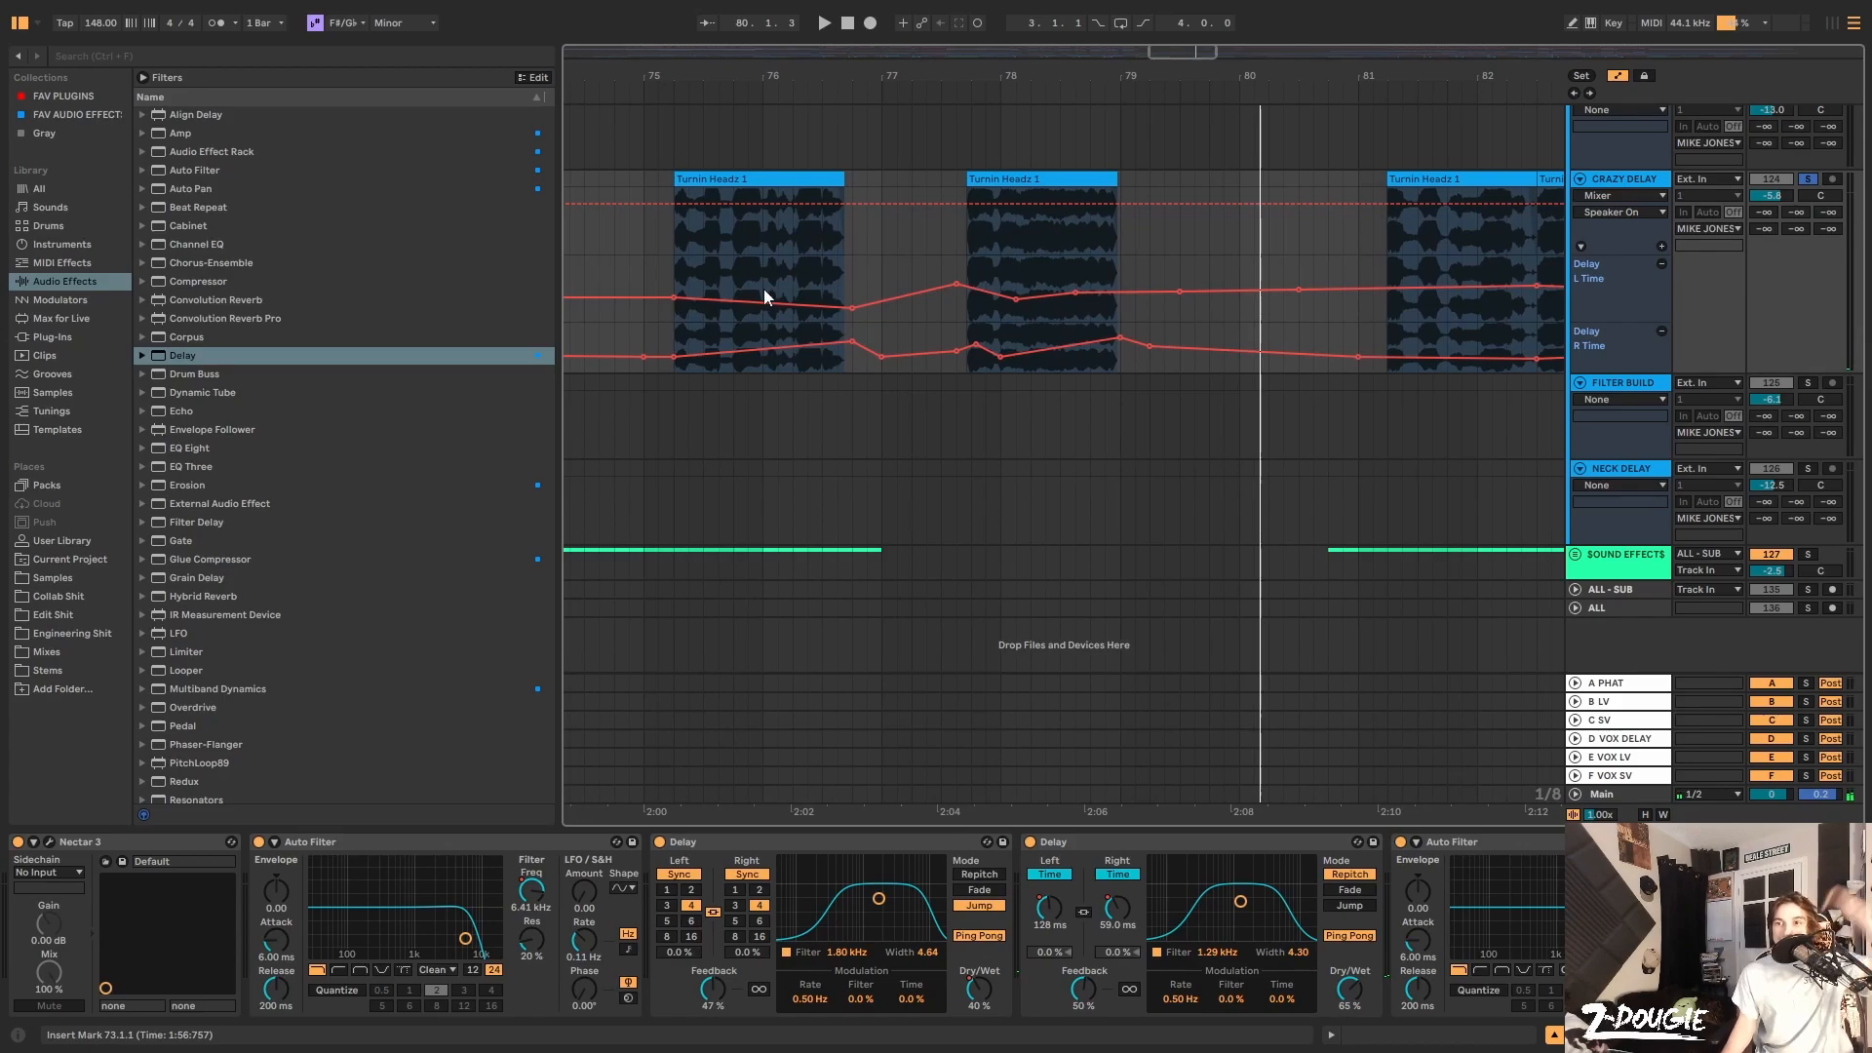
# Examine the L Time and R Time automation around the second vocal clip and play it from 75.2.1 into bar 77
pyautogui.moveTo(854, 344)
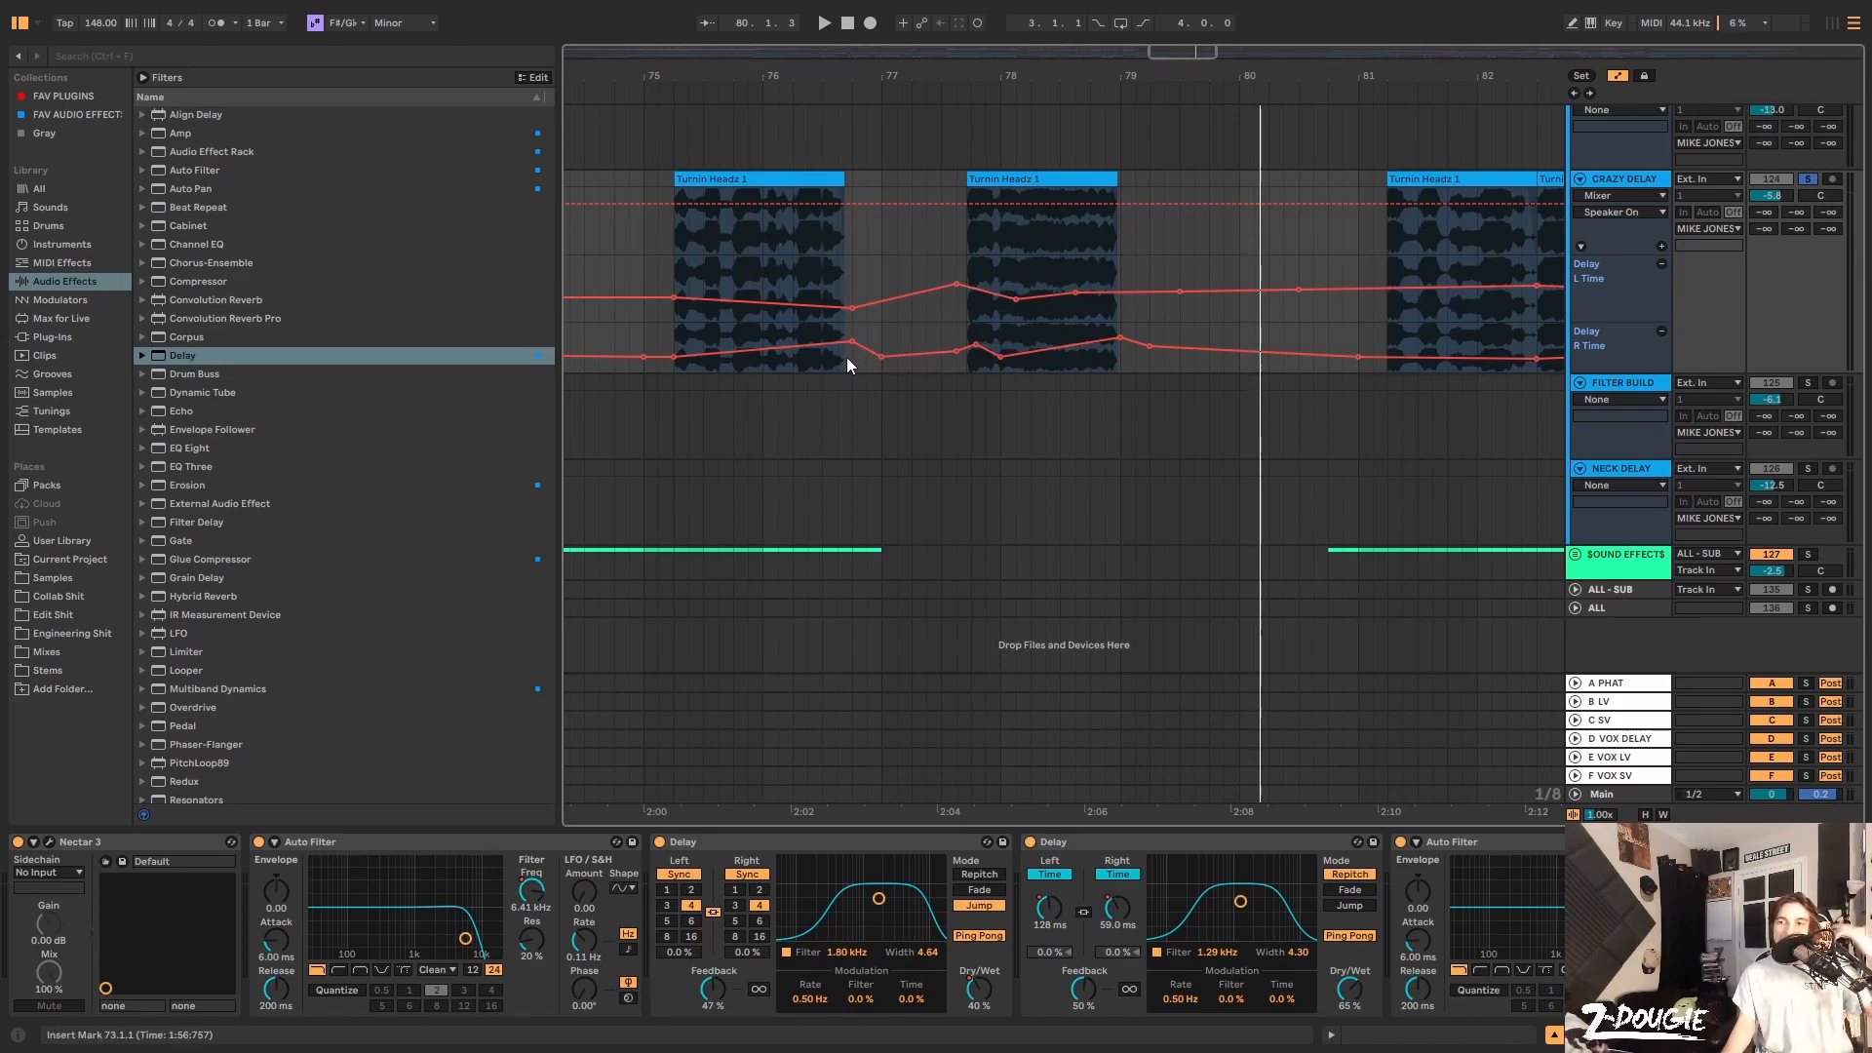
pyautogui.moveTo(847, 344); pyautogui.dragTo(834, 340)
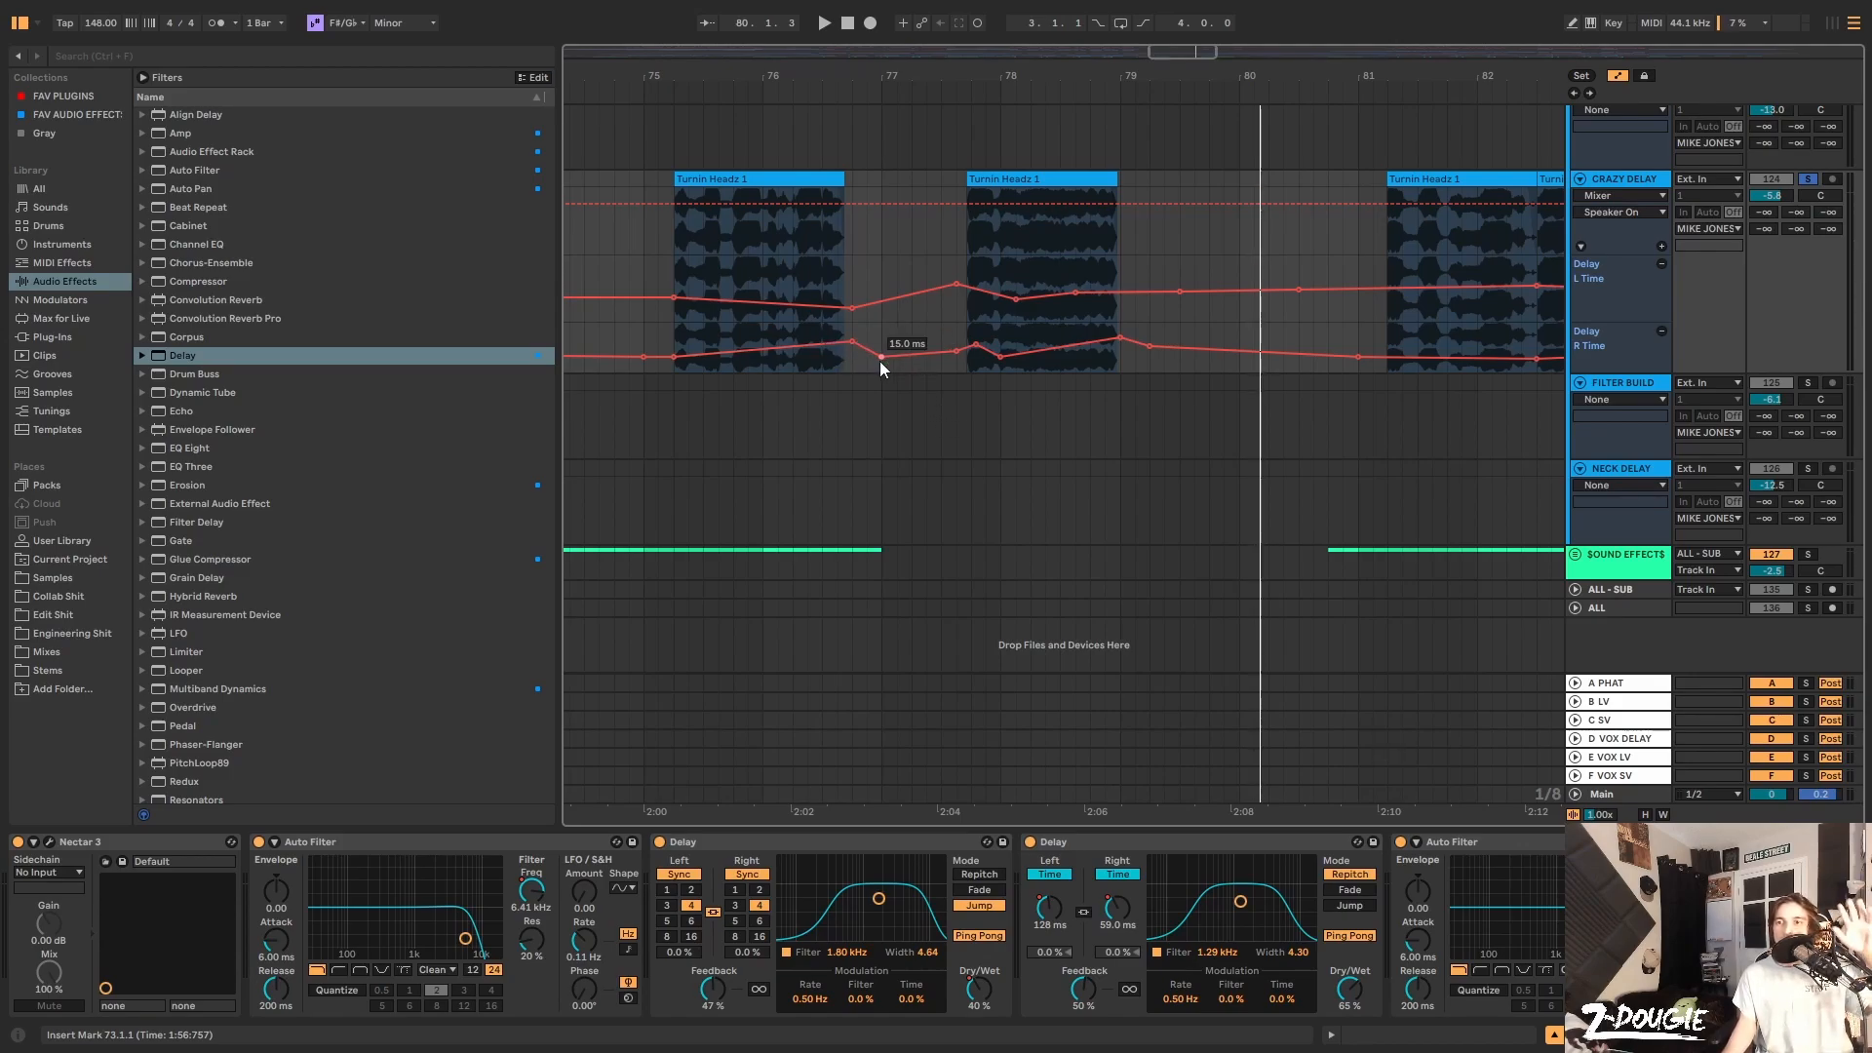
pyautogui.click(672, 268)
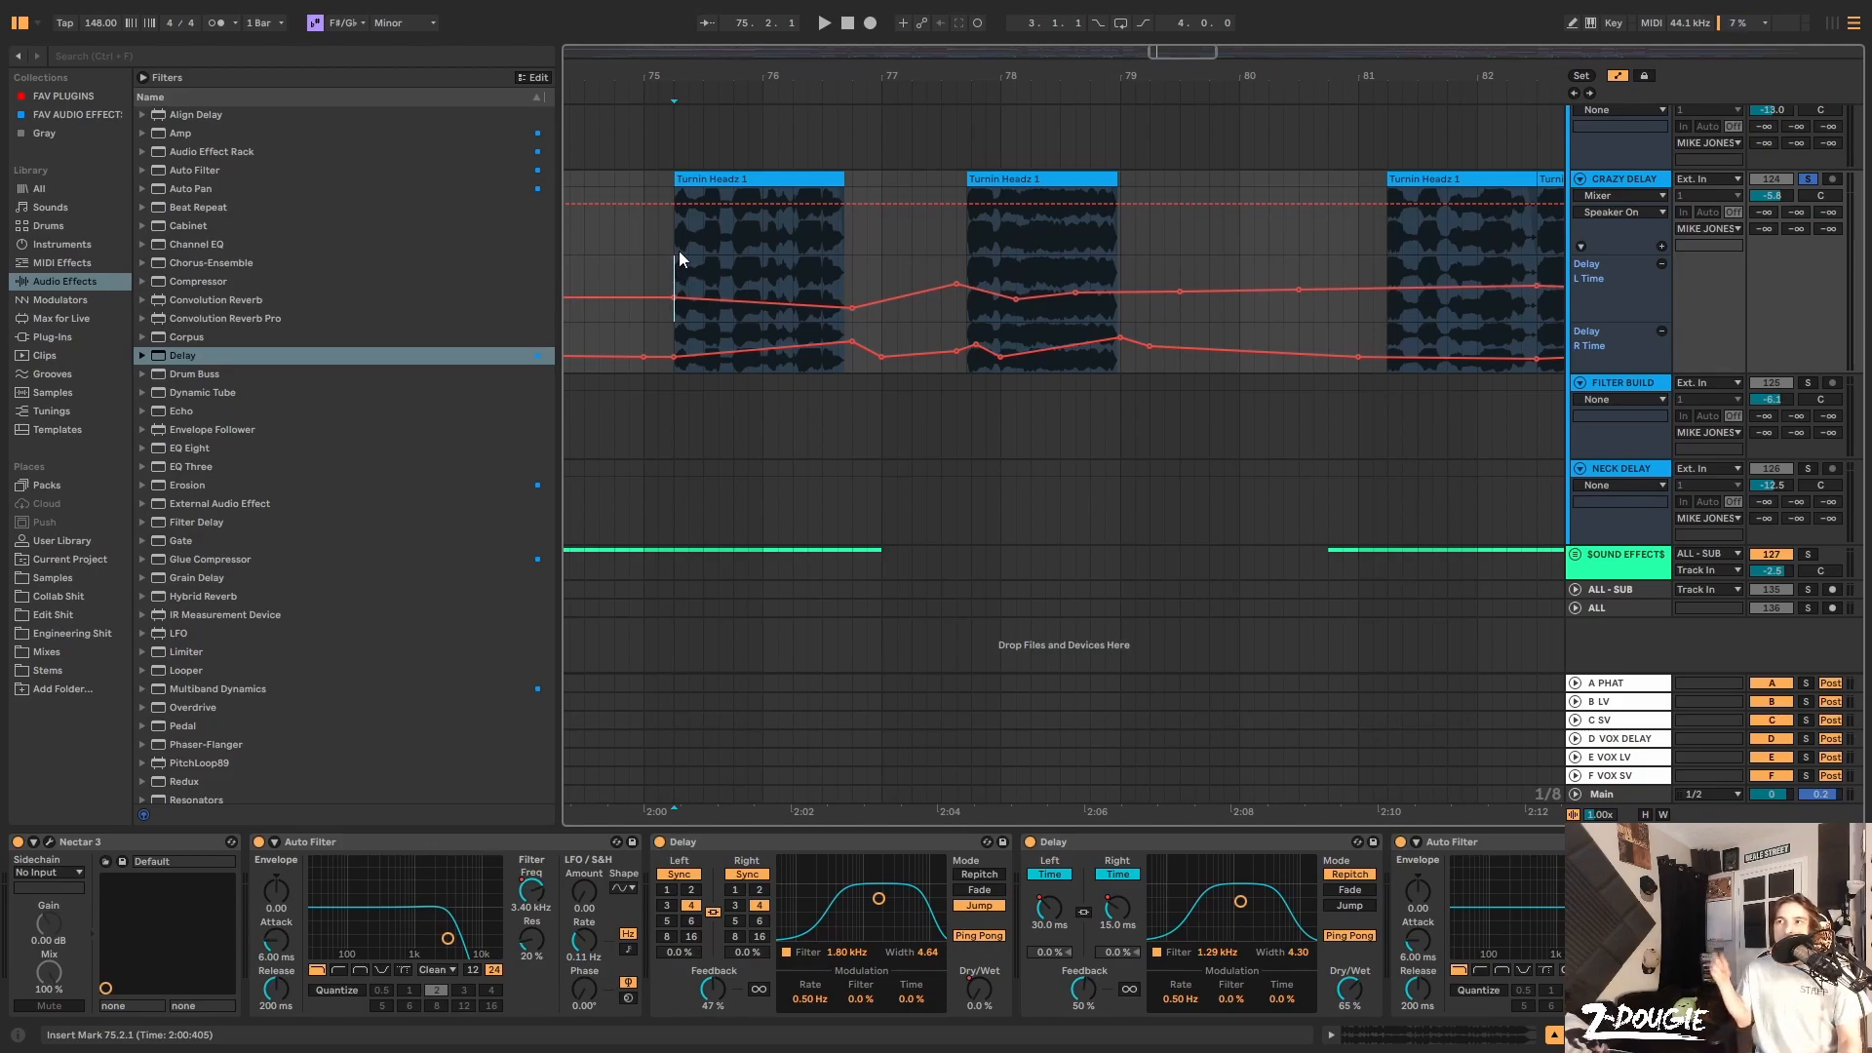
pyautogui.press('space')
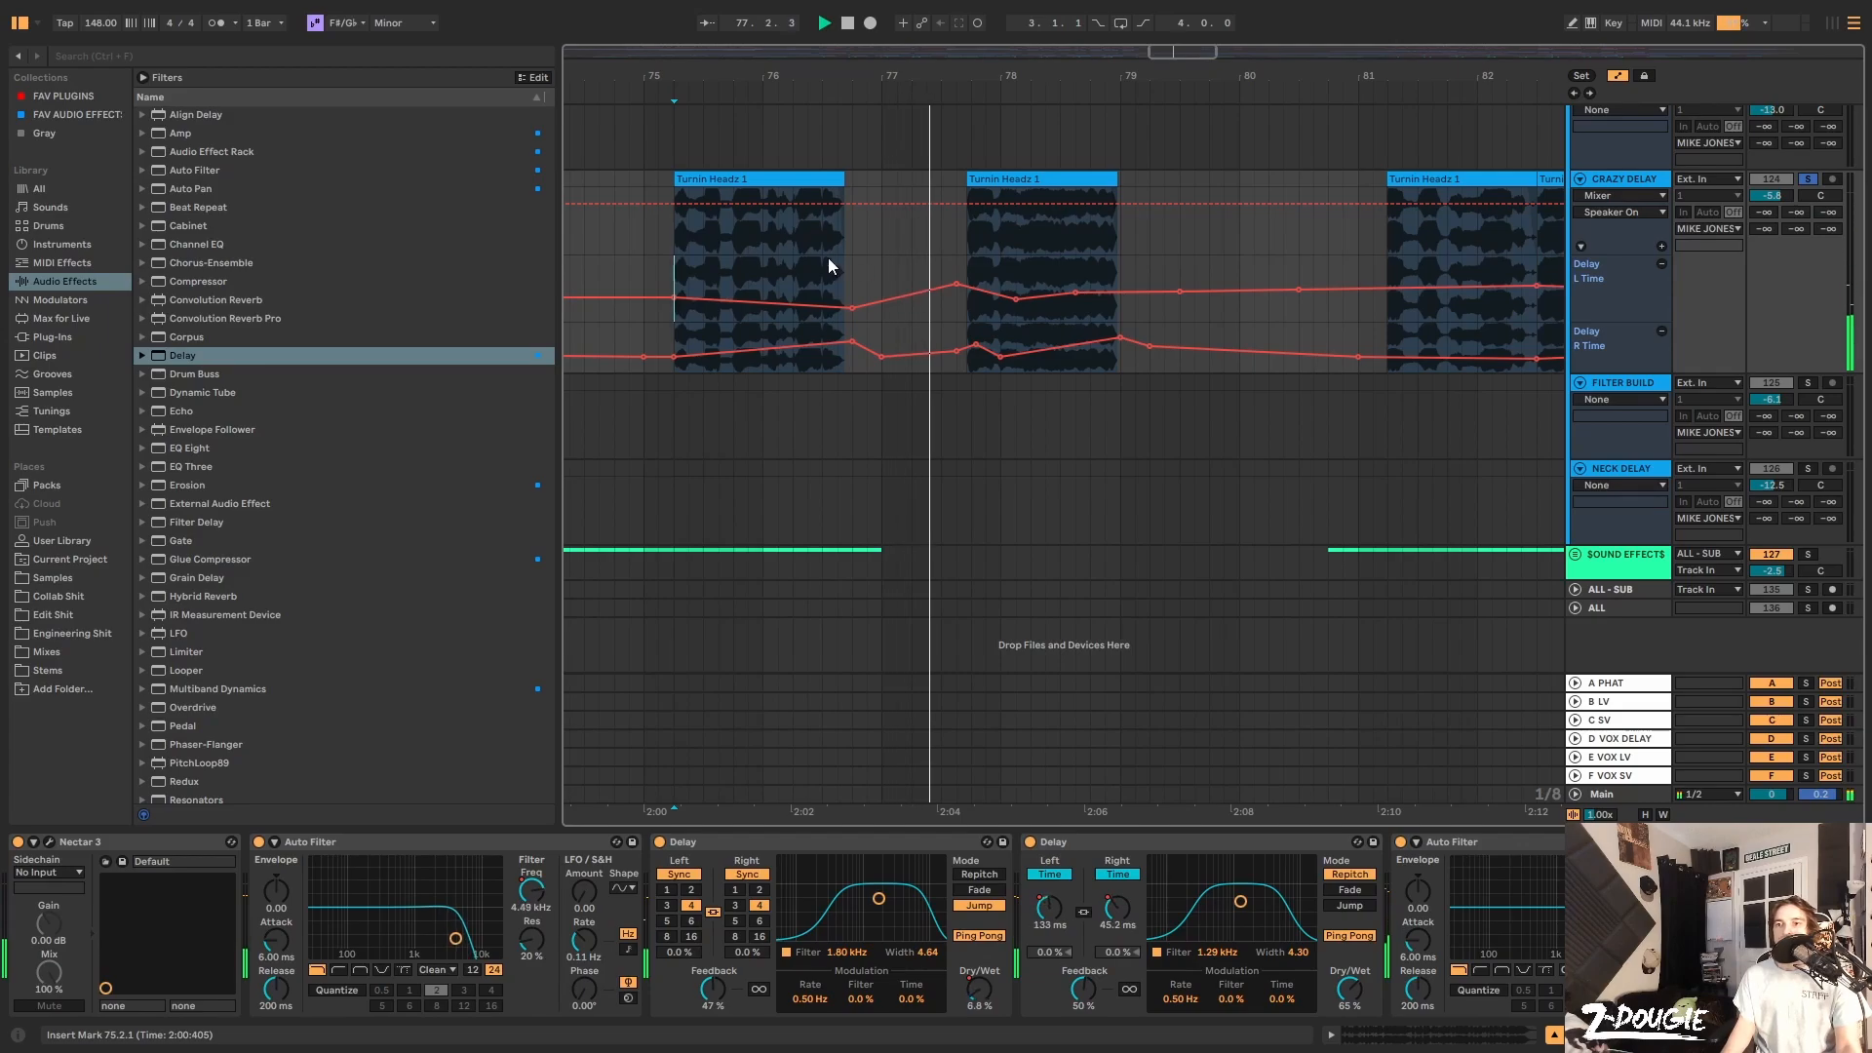
pyautogui.press('space')
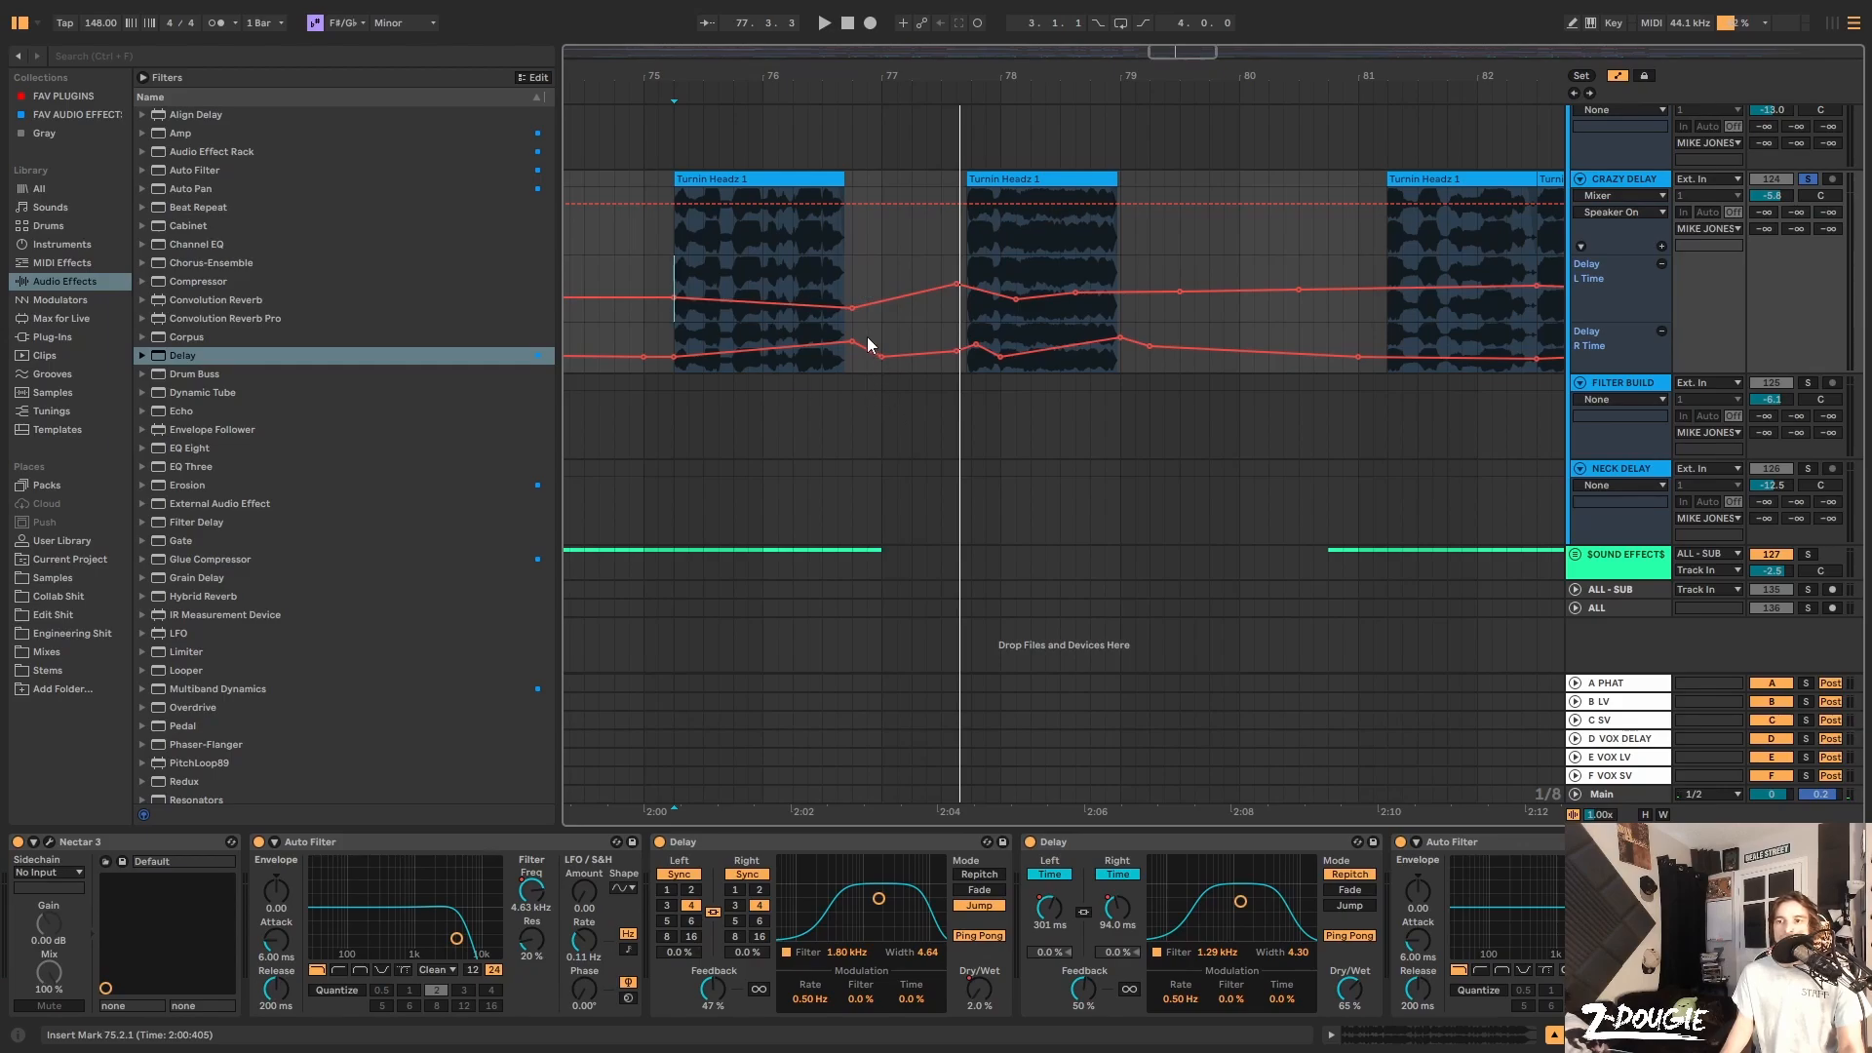
# Play the third vocal clip on CRAZY DELAY from 77.4.1 through its delay tail
pyautogui.click(845, 306)
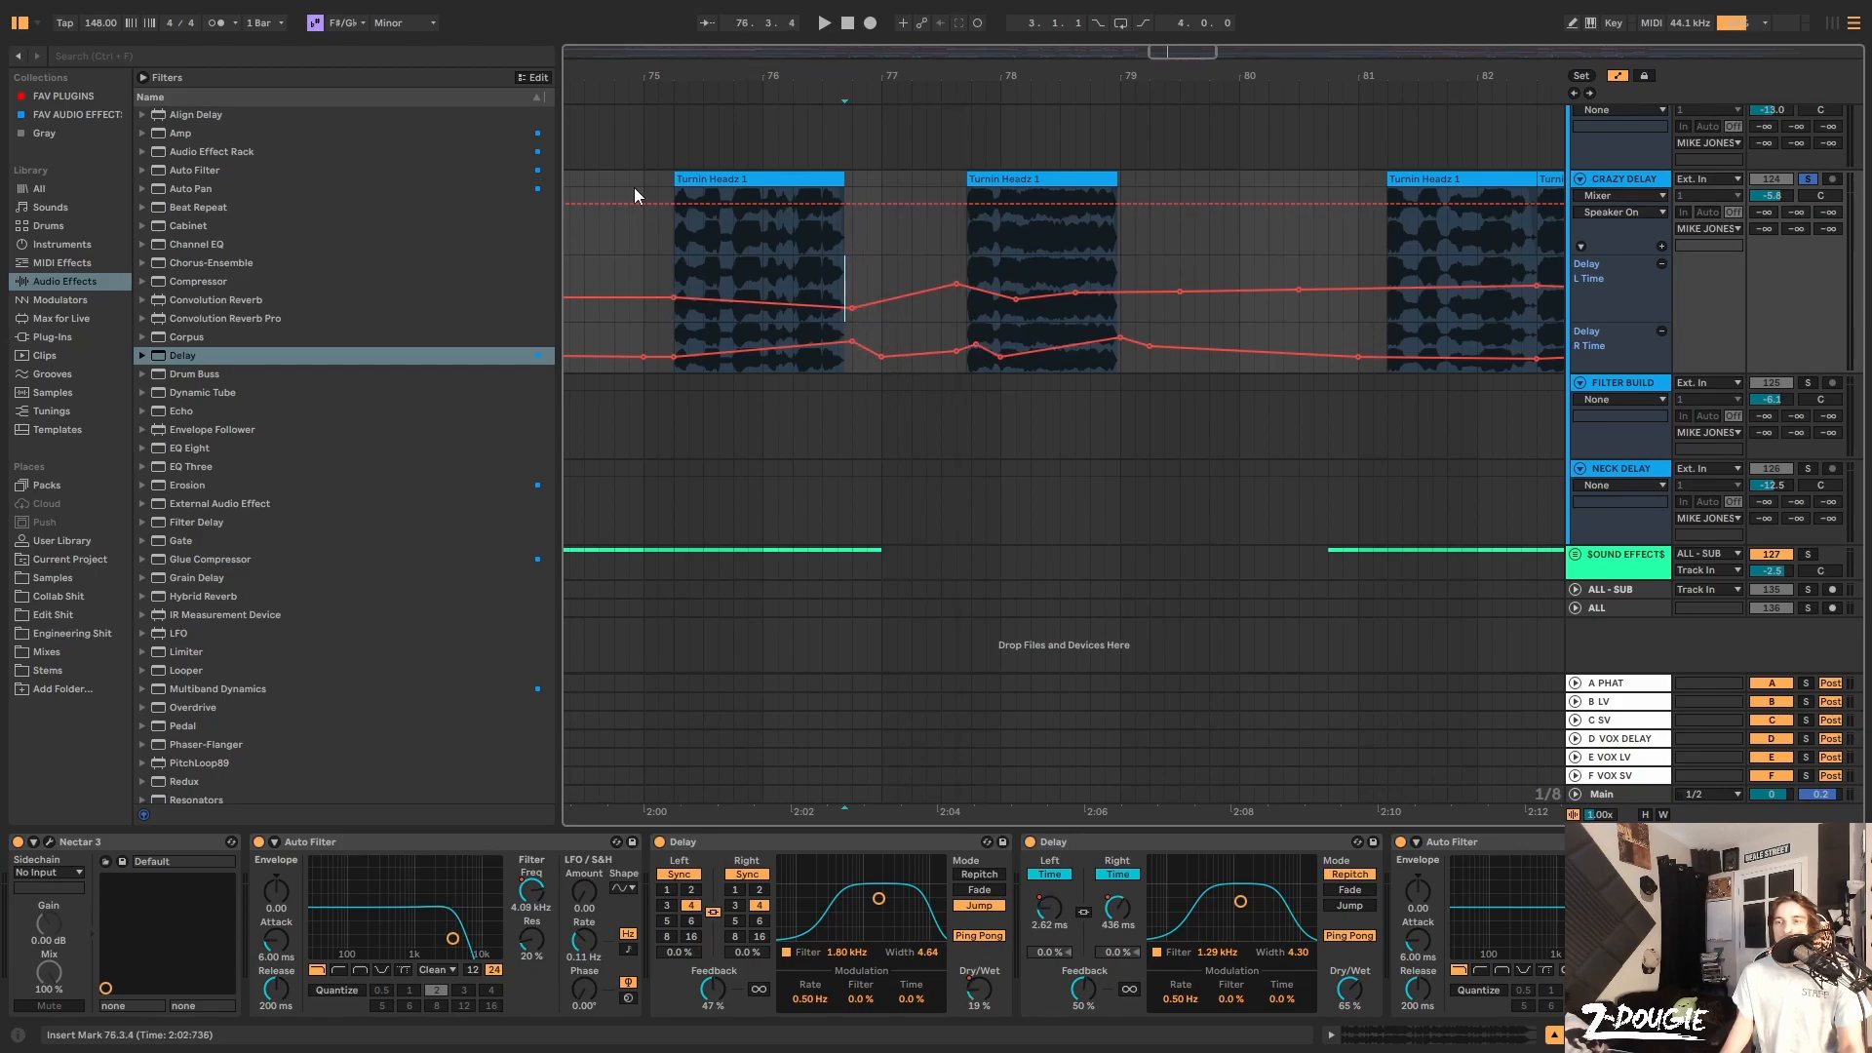
pyautogui.click(970, 231)
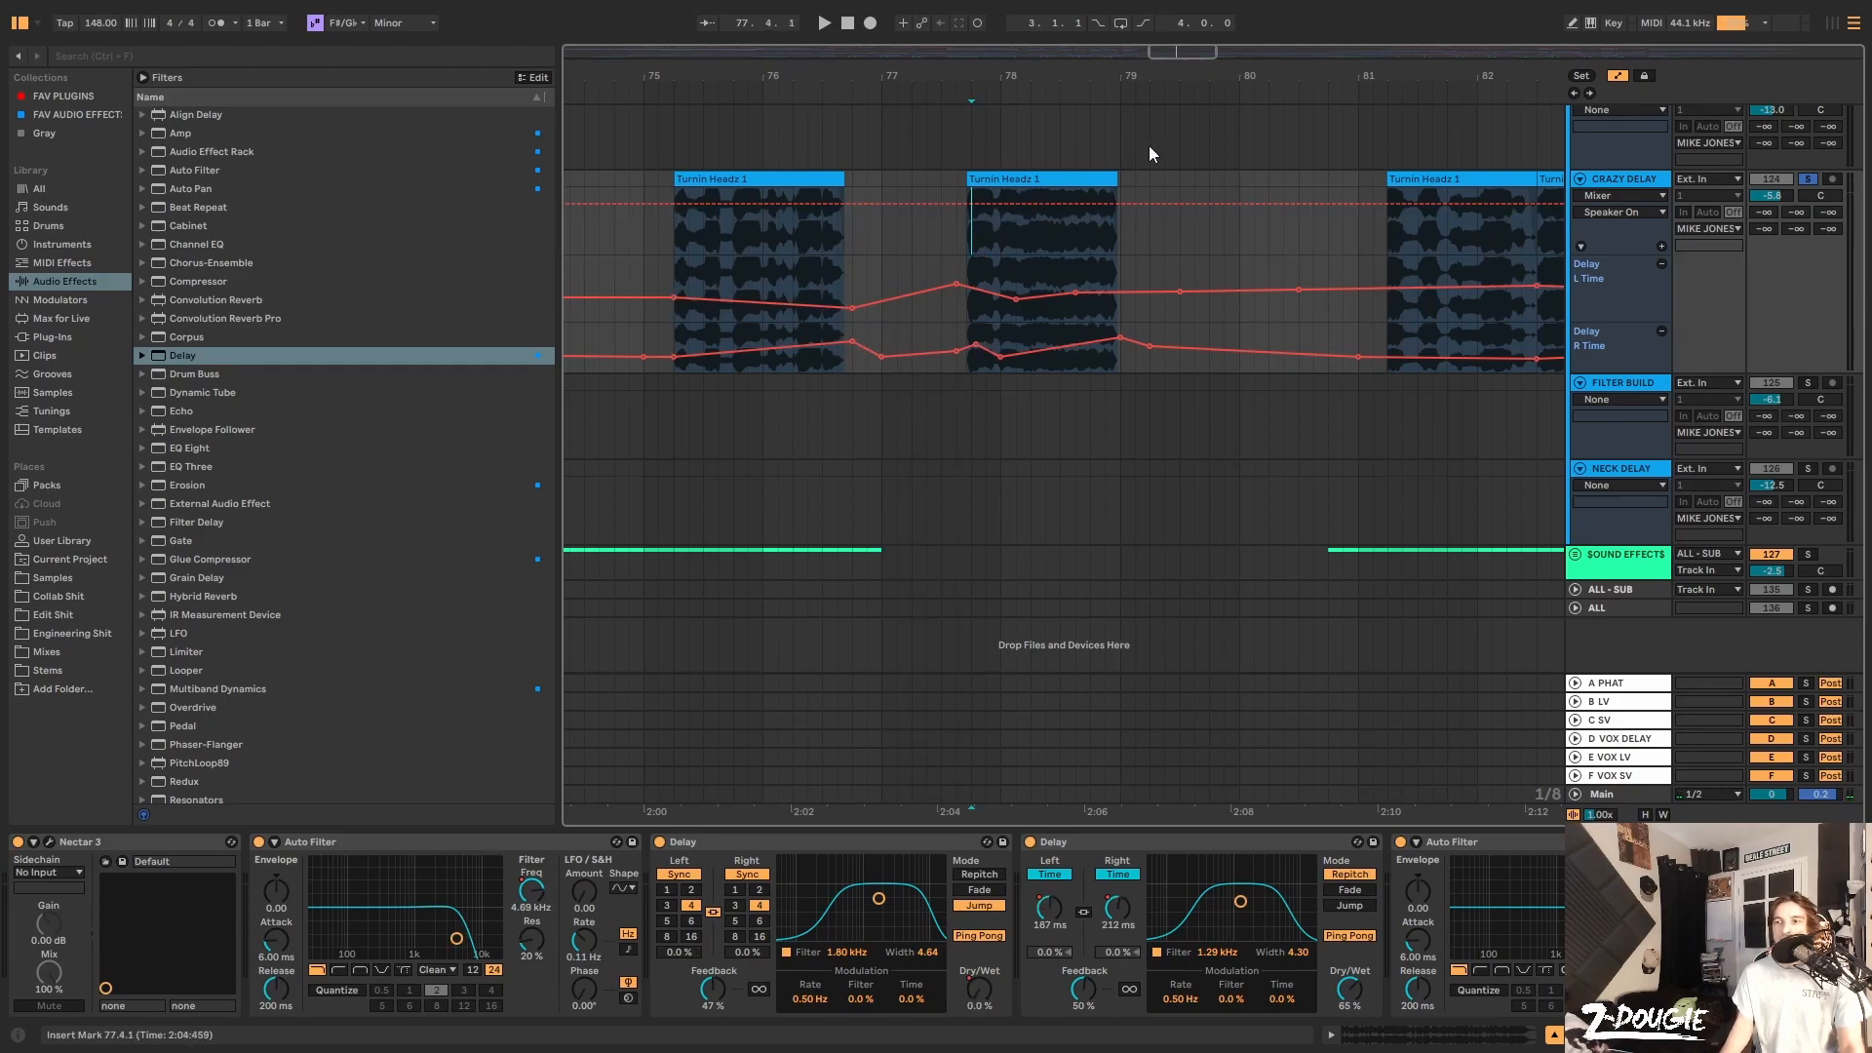
pyautogui.press('space')
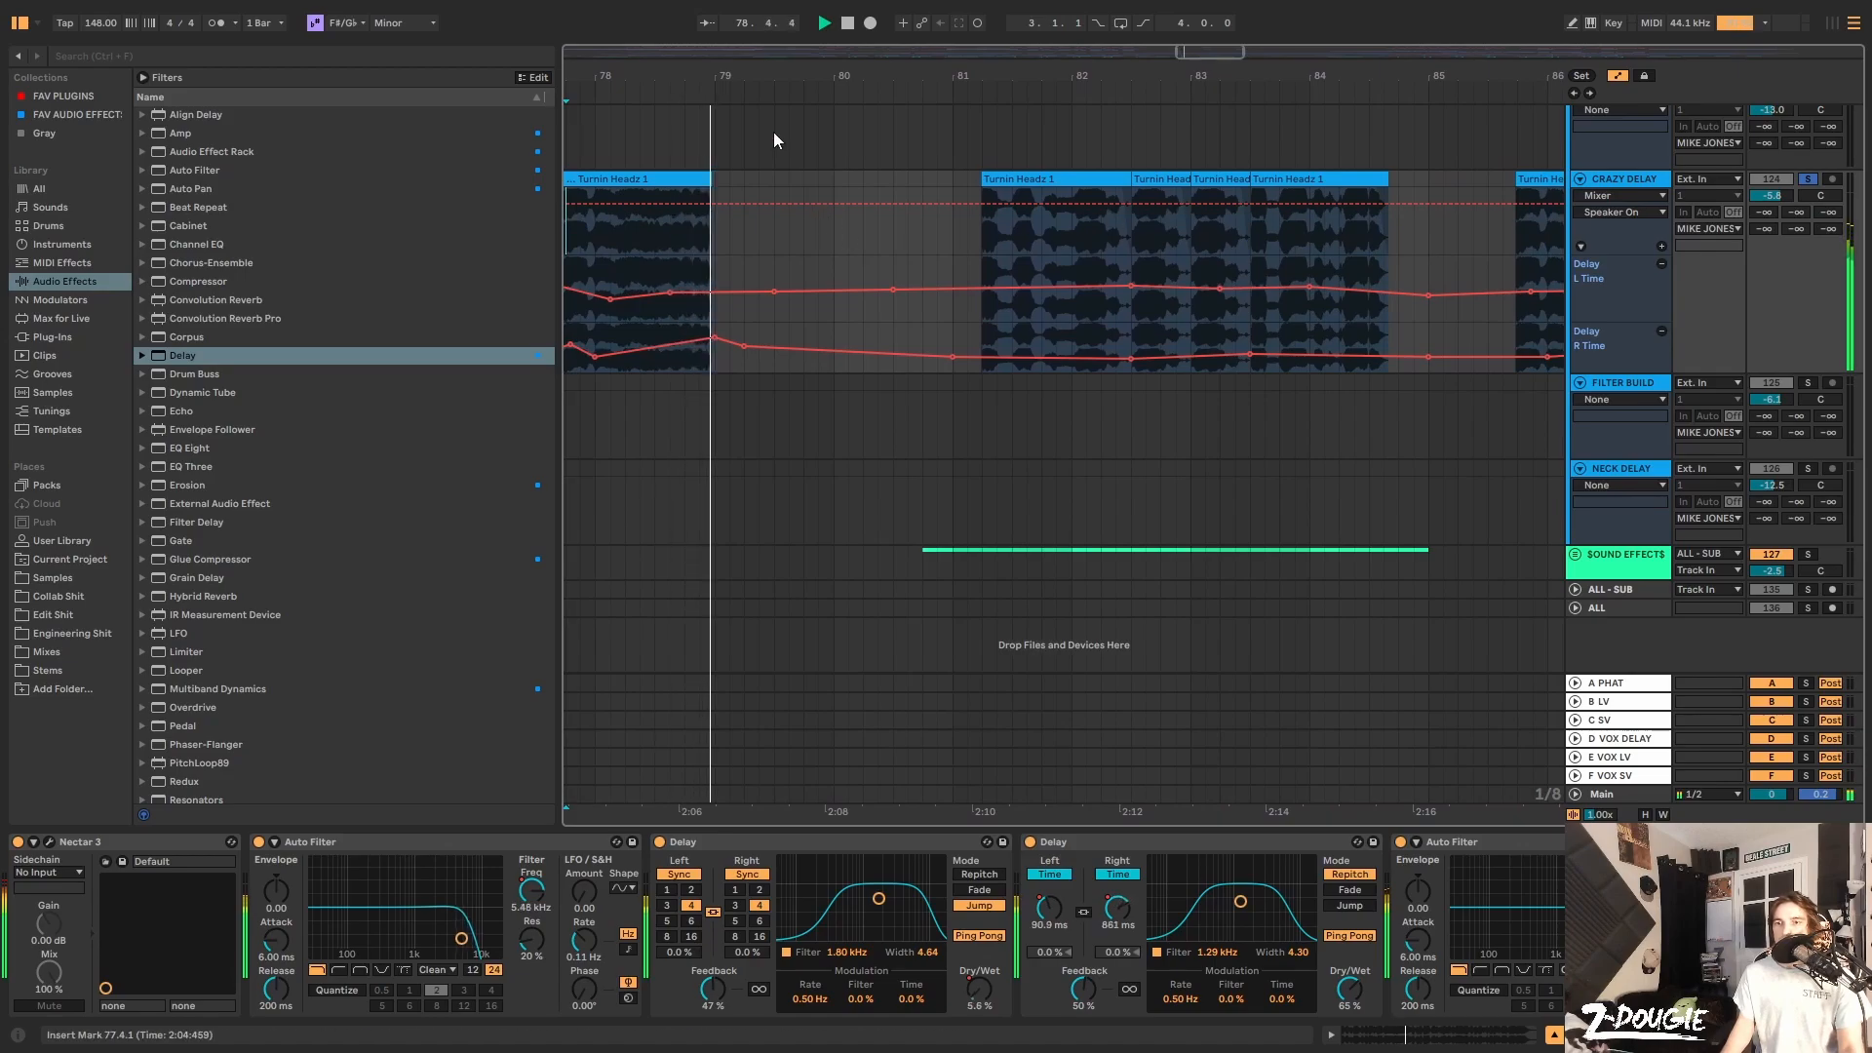
pyautogui.moveTo(763, 70); pyautogui.dragTo(926, 74)
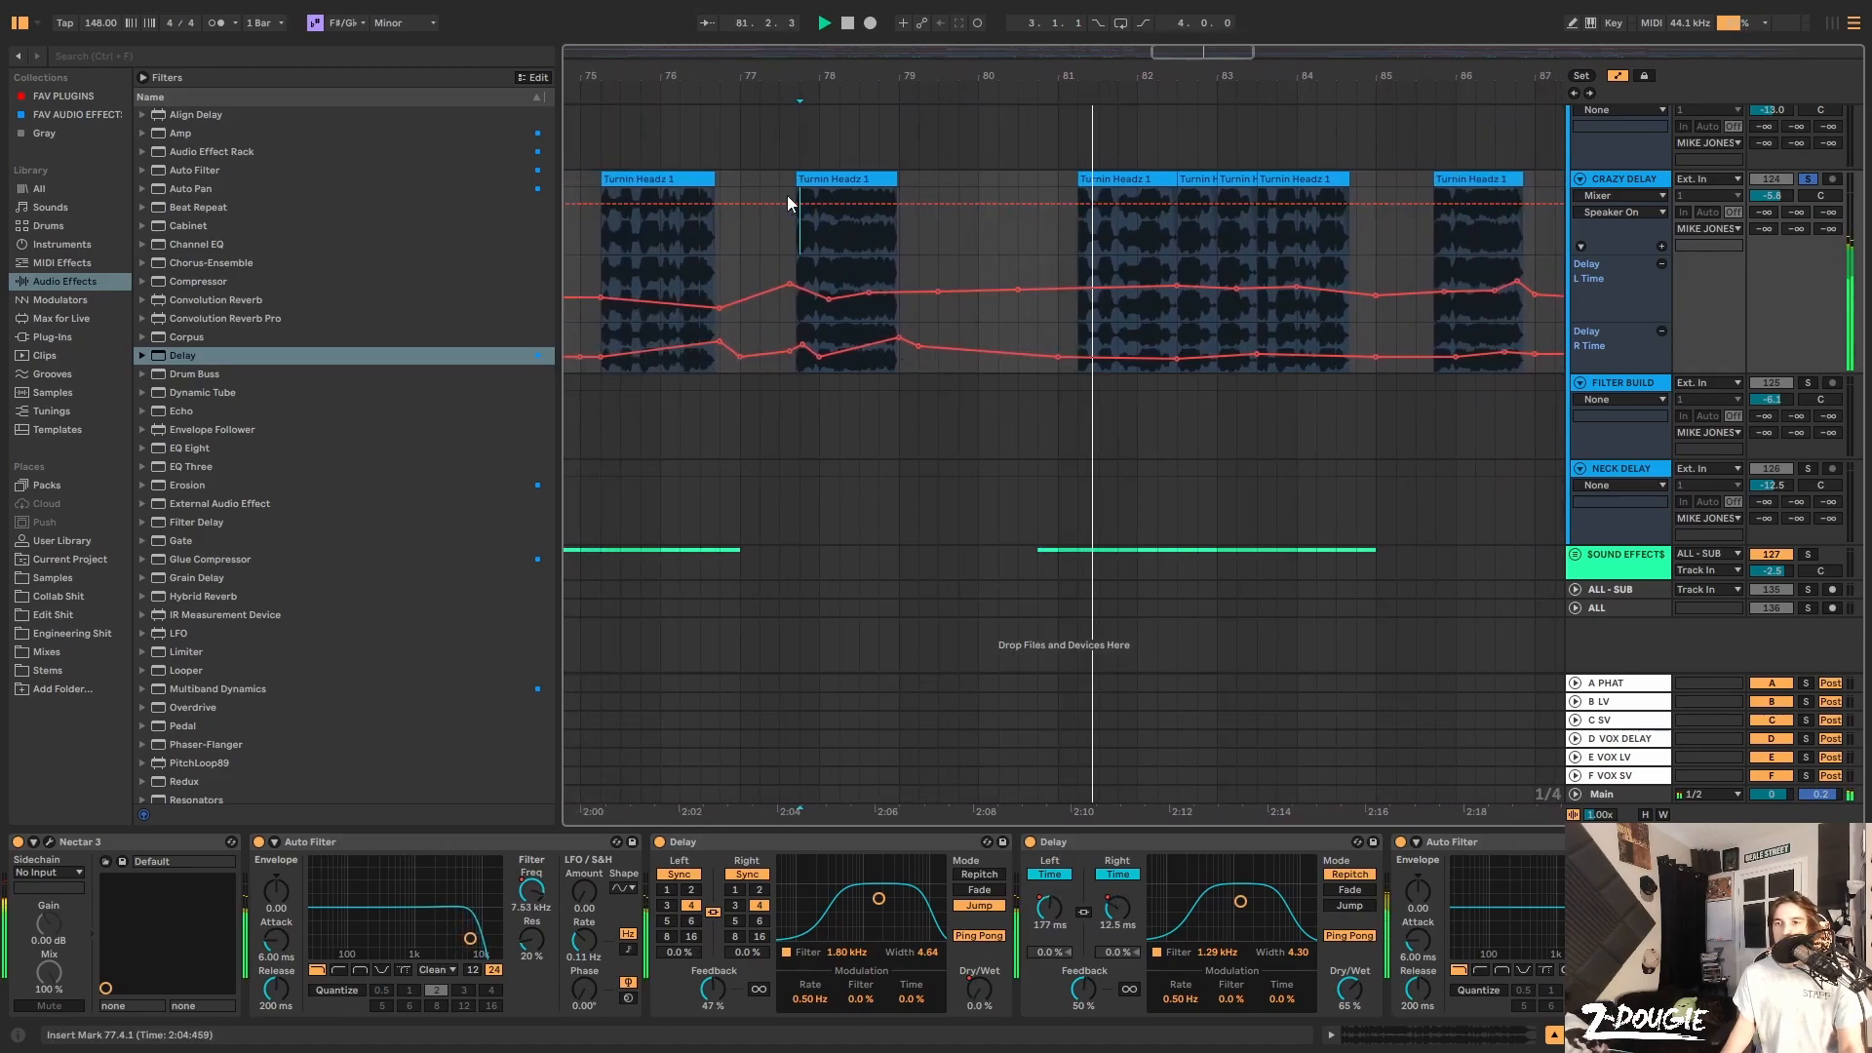
# Play the remaining CRAZY DELAY clips from 81.2.1 to about bar 88, then place the insert marker at 73.1.1
pyautogui.click(1078, 234)
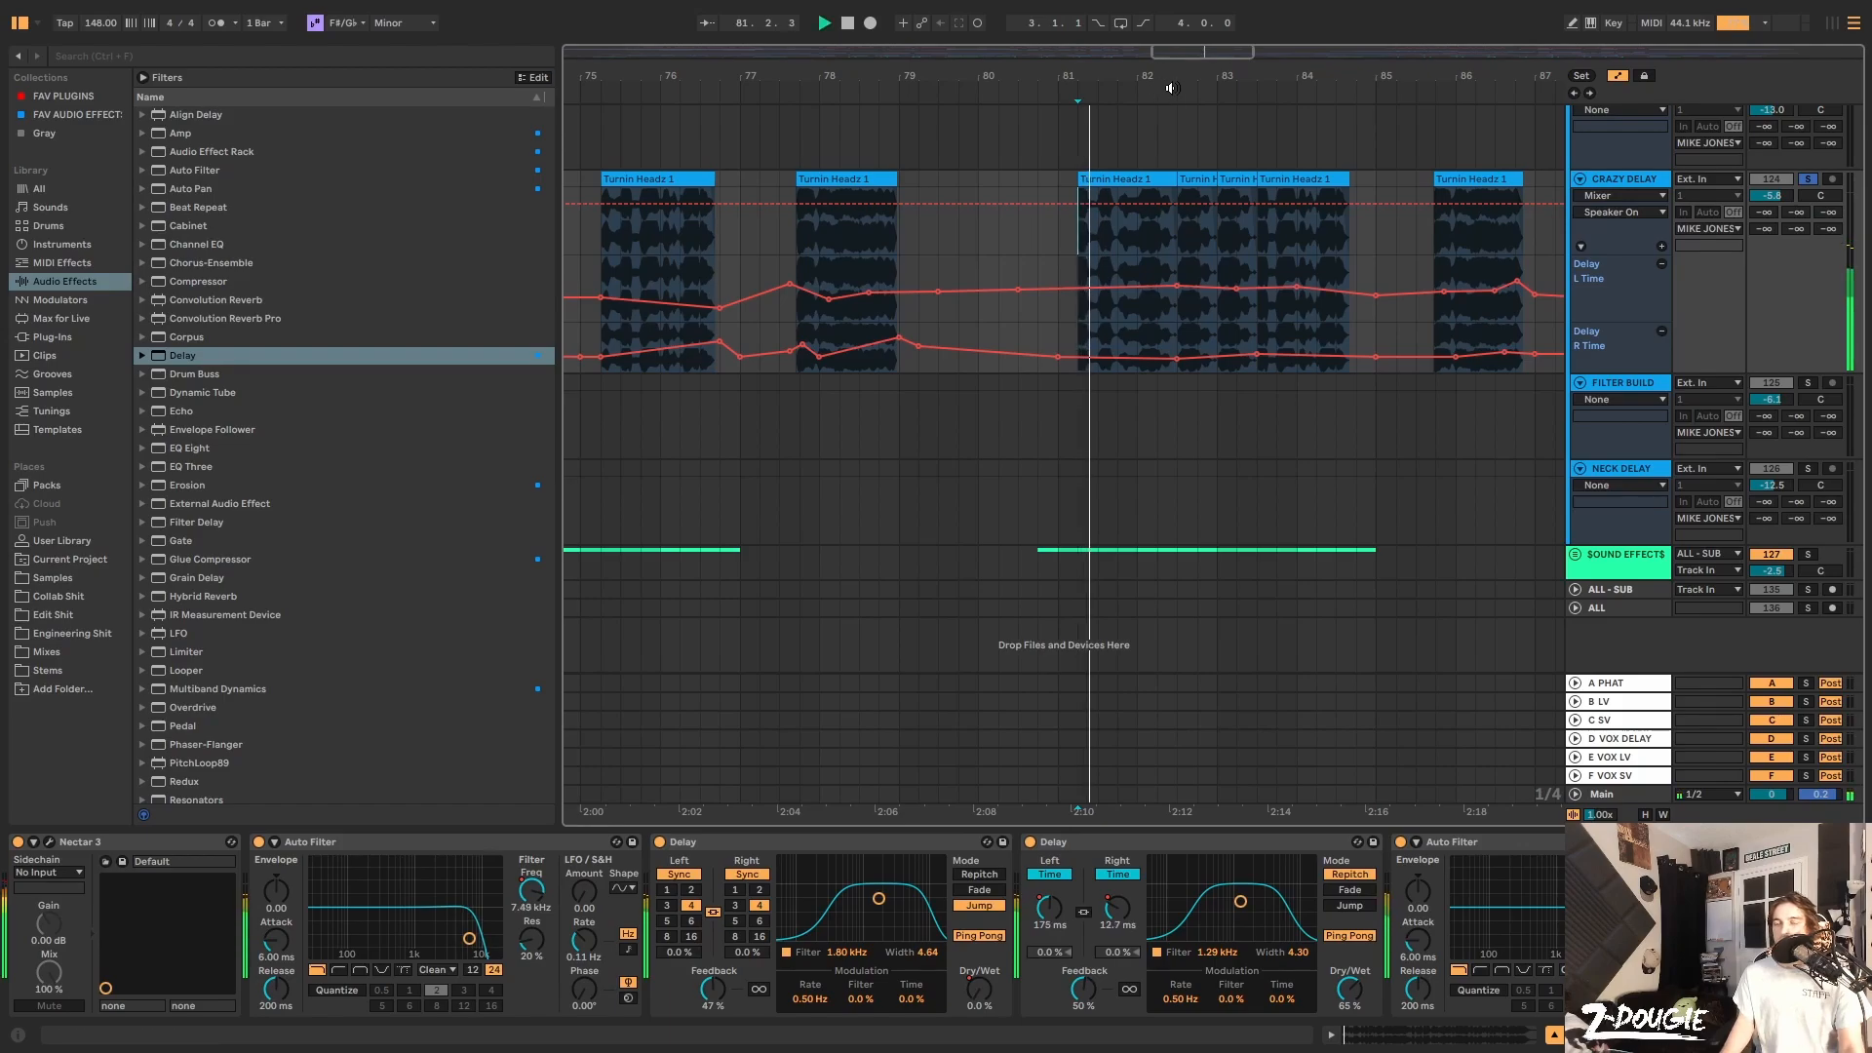
pyautogui.moveTo(1172, 88); pyautogui.dragTo(699, 68)
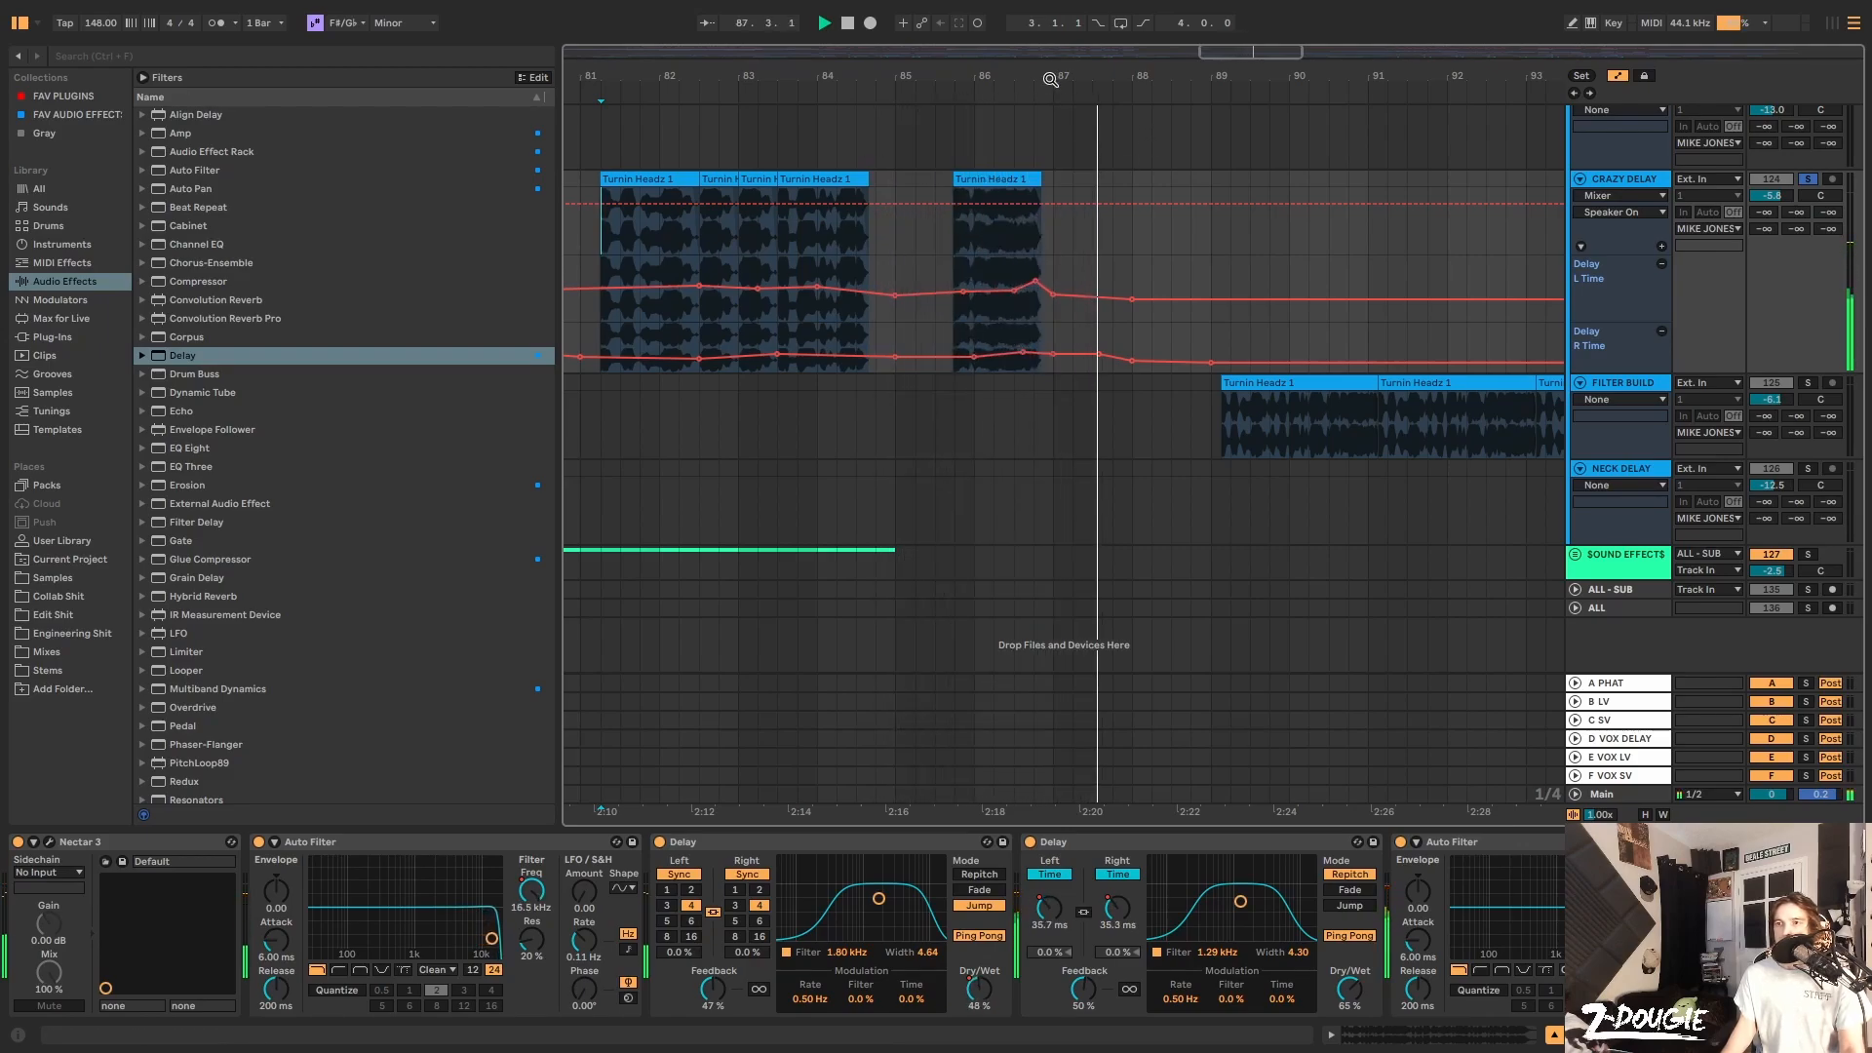
pyautogui.moveTo(1050, 79); pyautogui.dragTo(1043, 156)
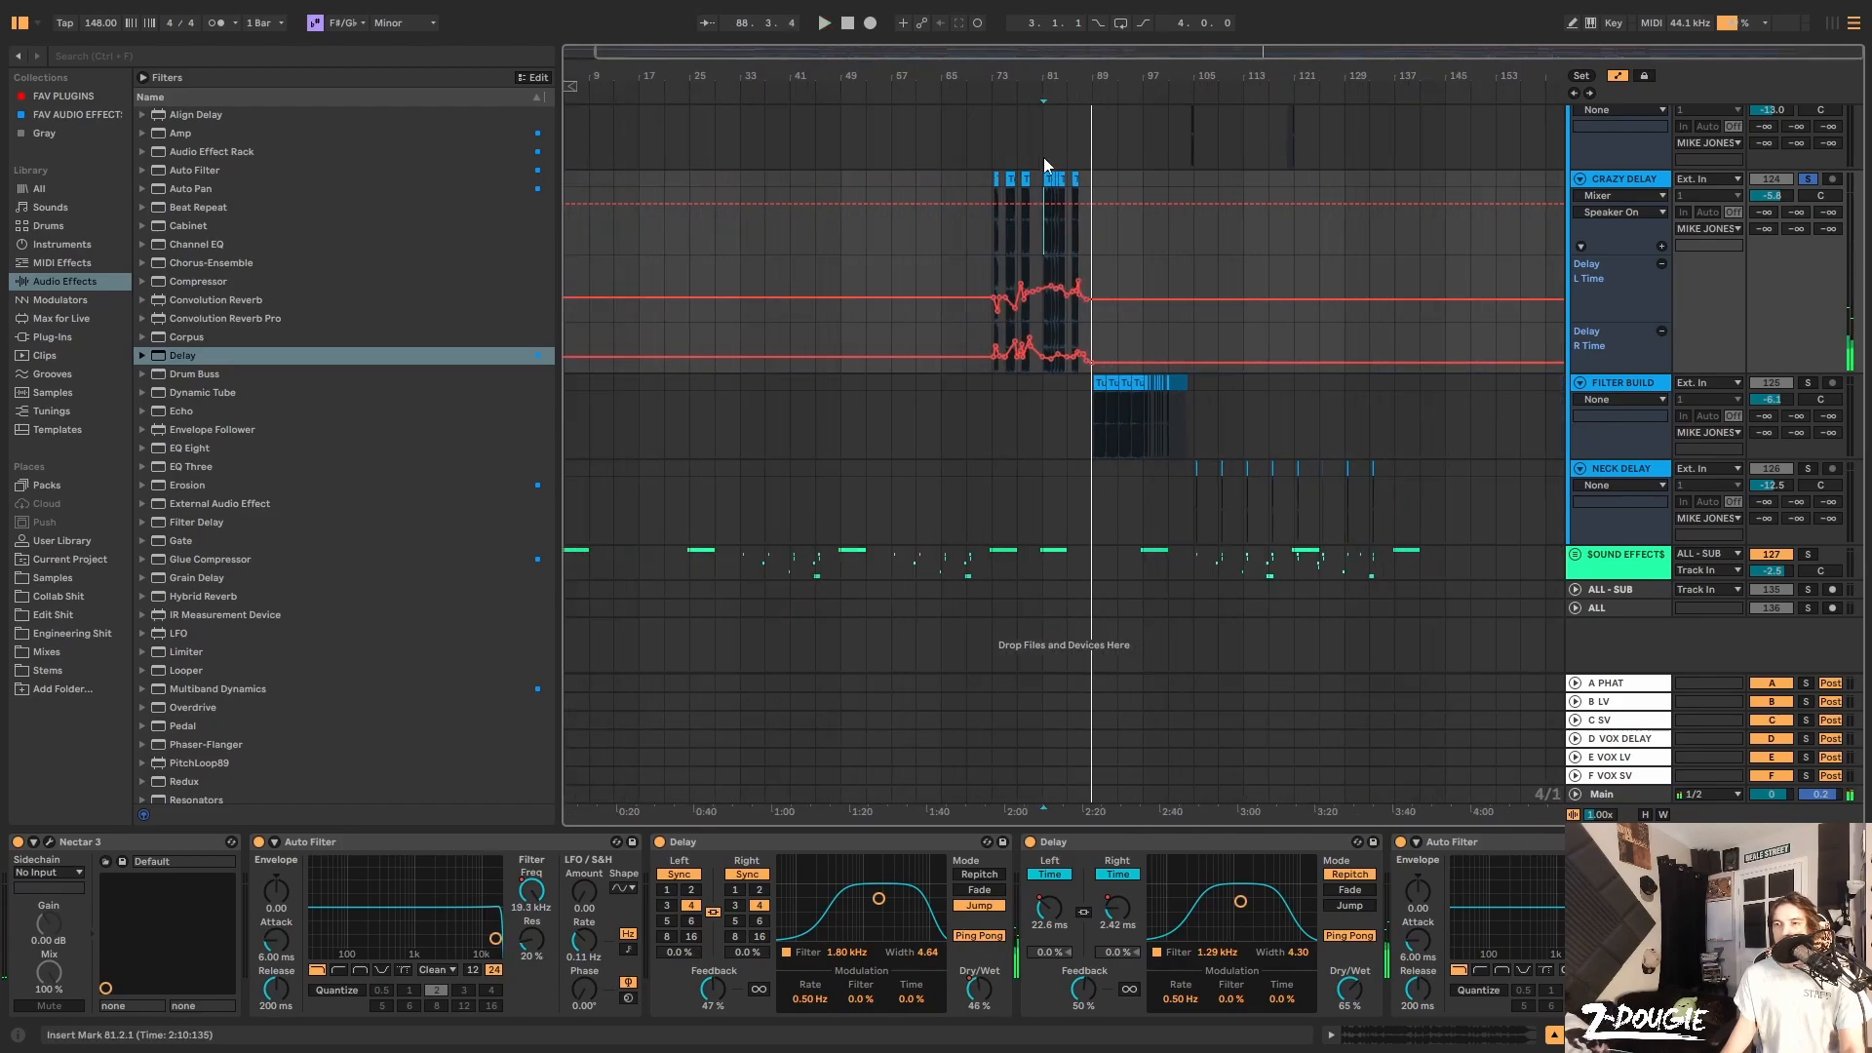
pyautogui.click(987, 228)
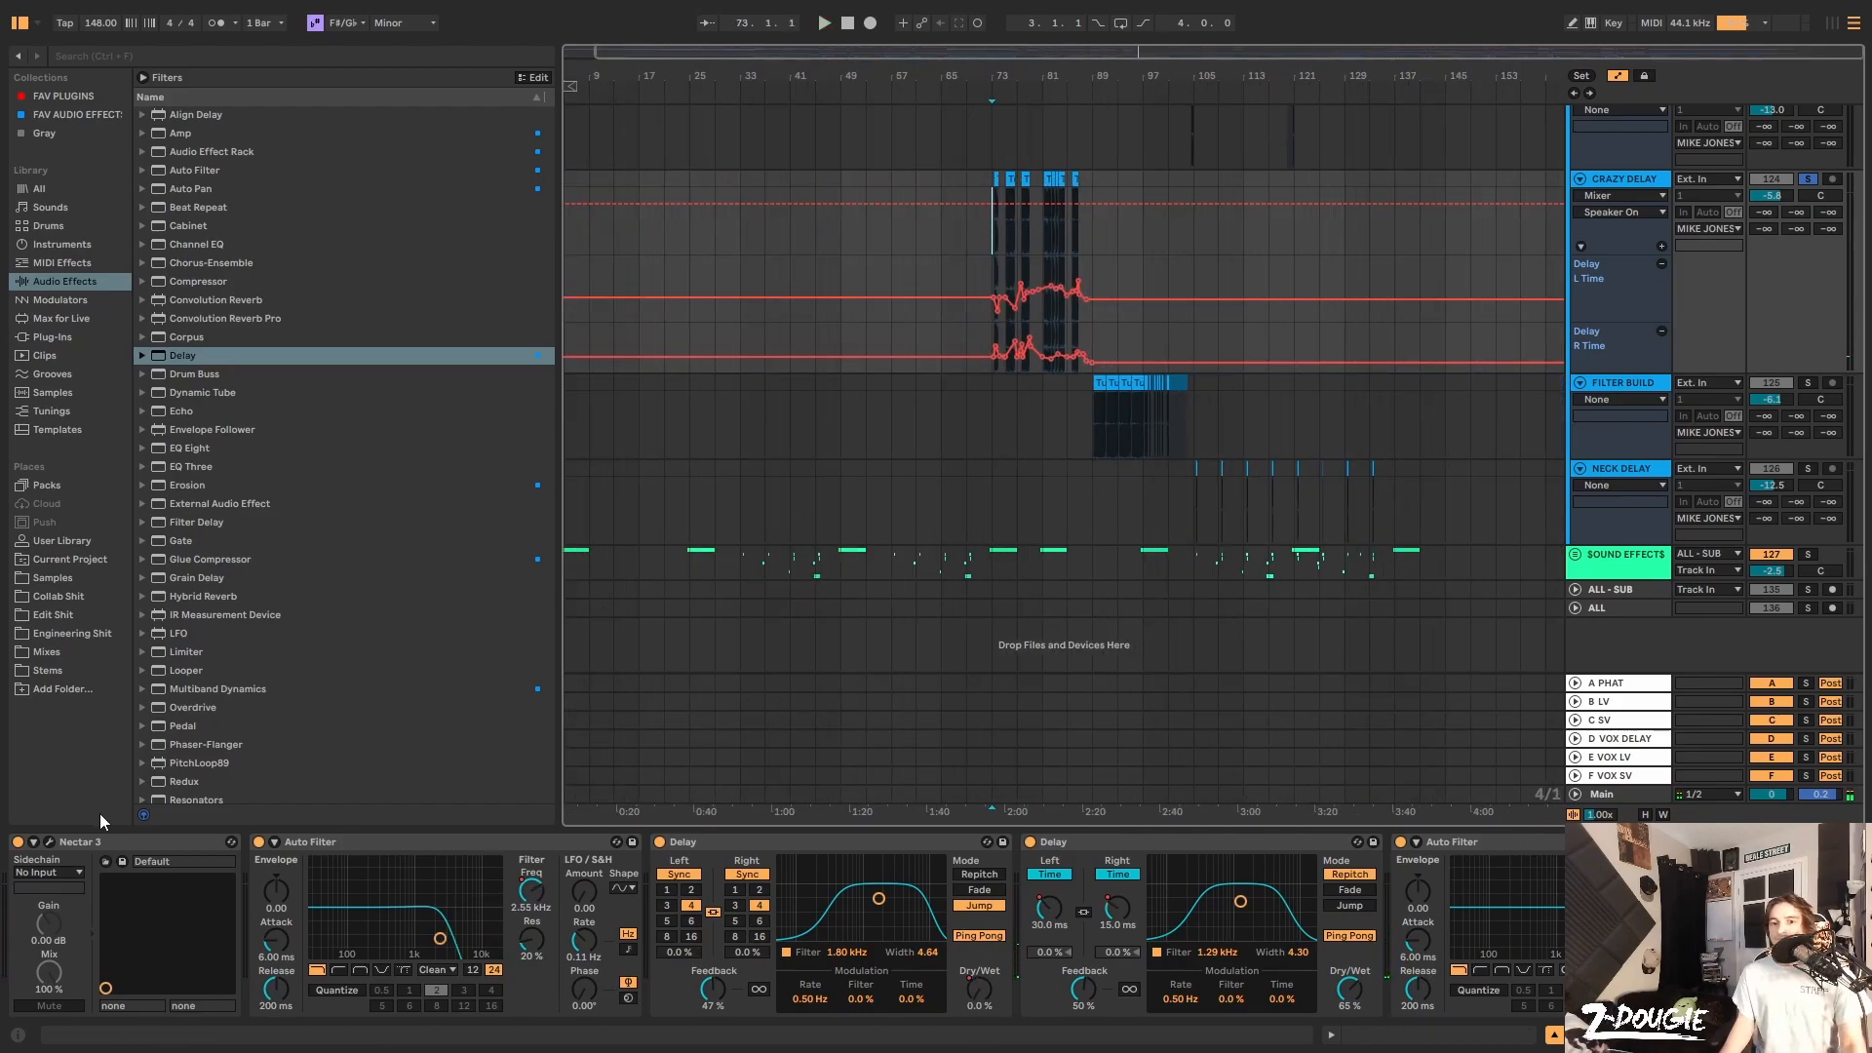